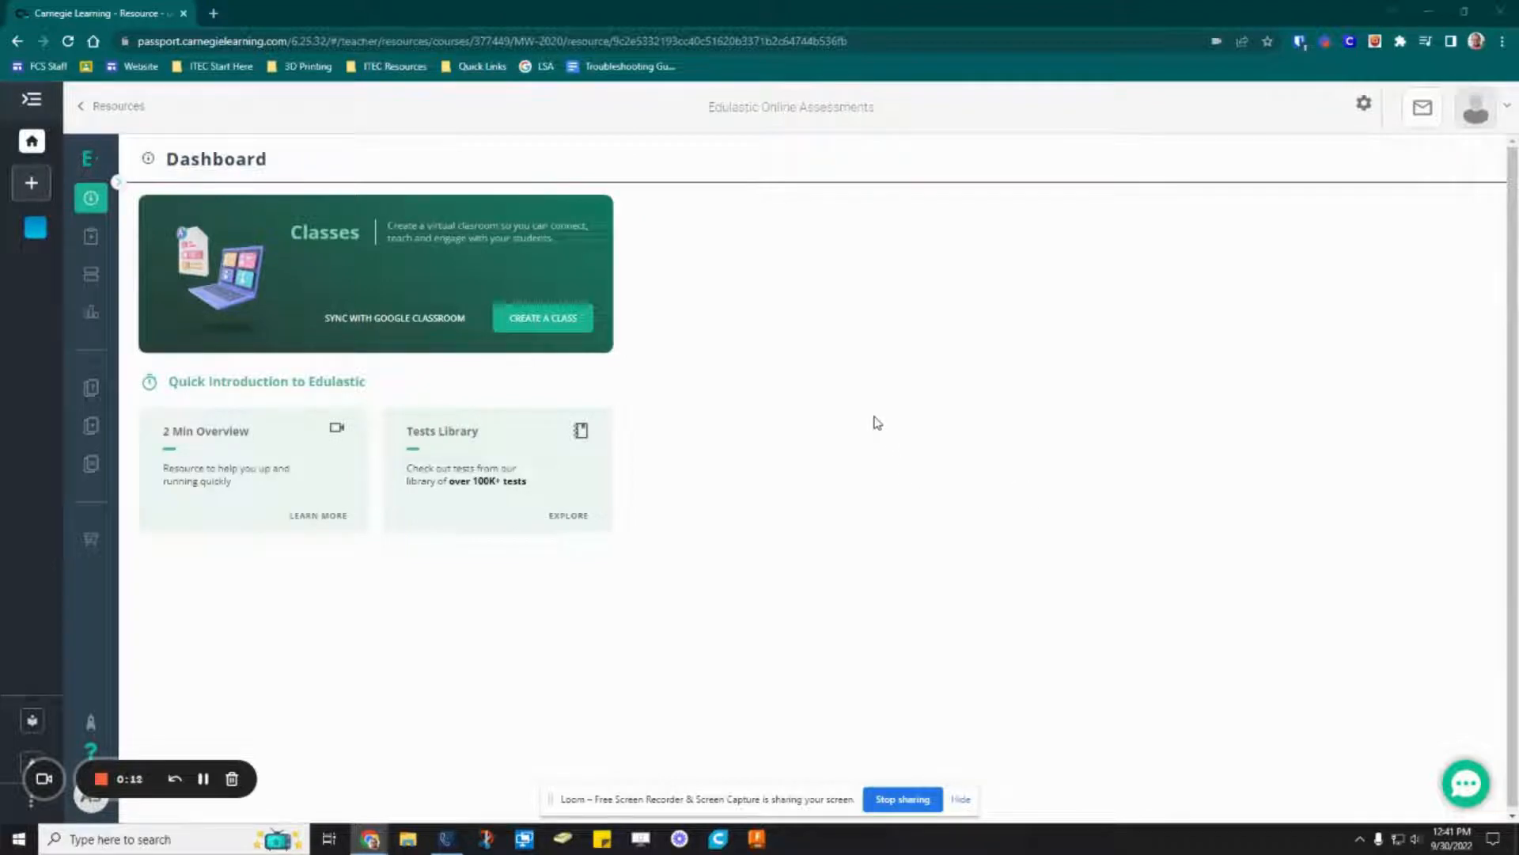
Open the test library and start a new test created from scratch
mouse_move(118, 408)
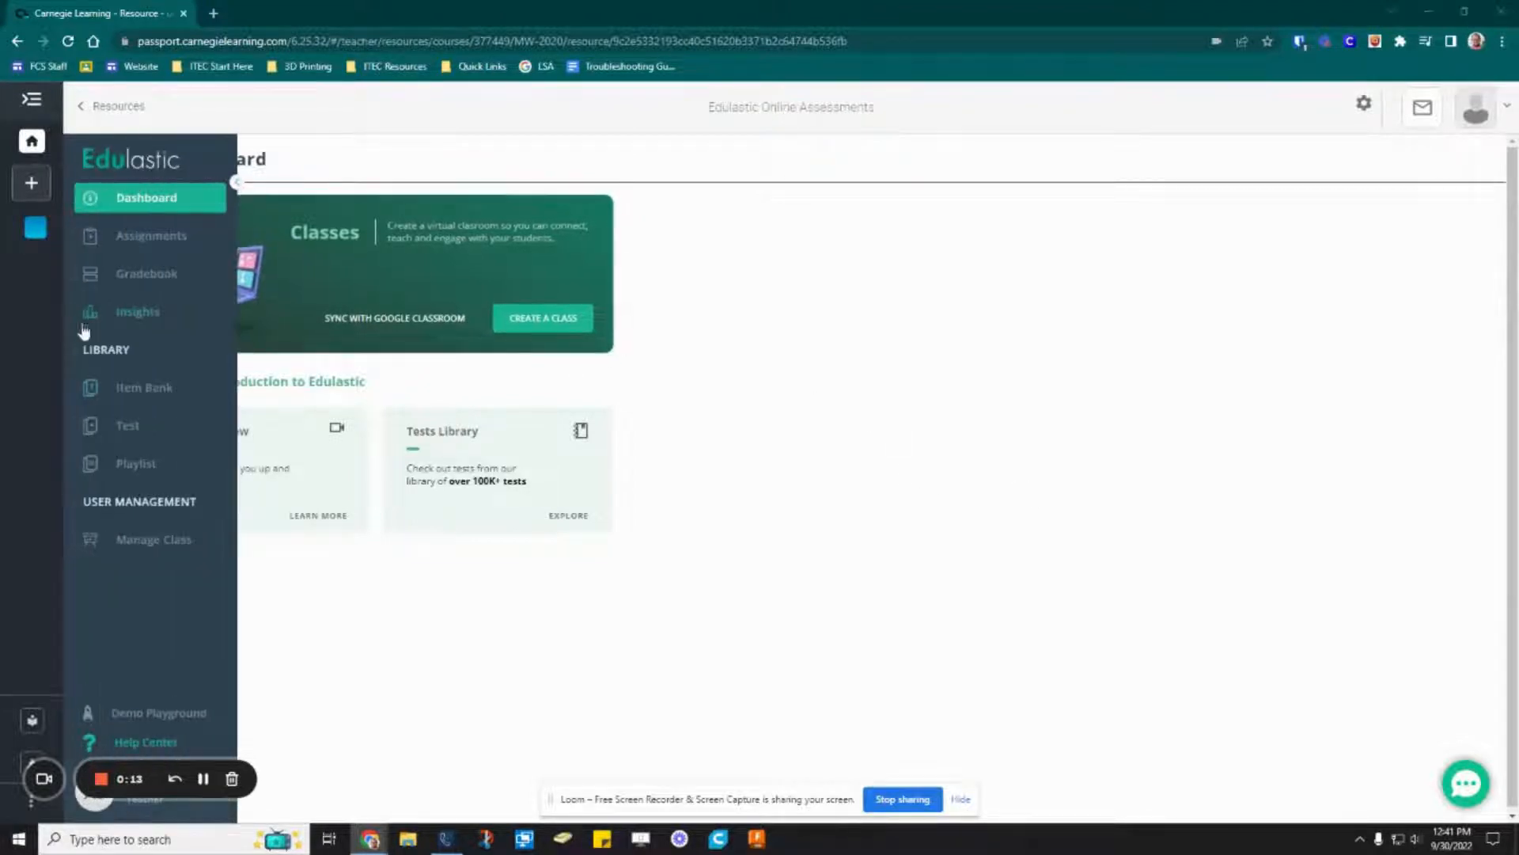
left_click(136, 428)
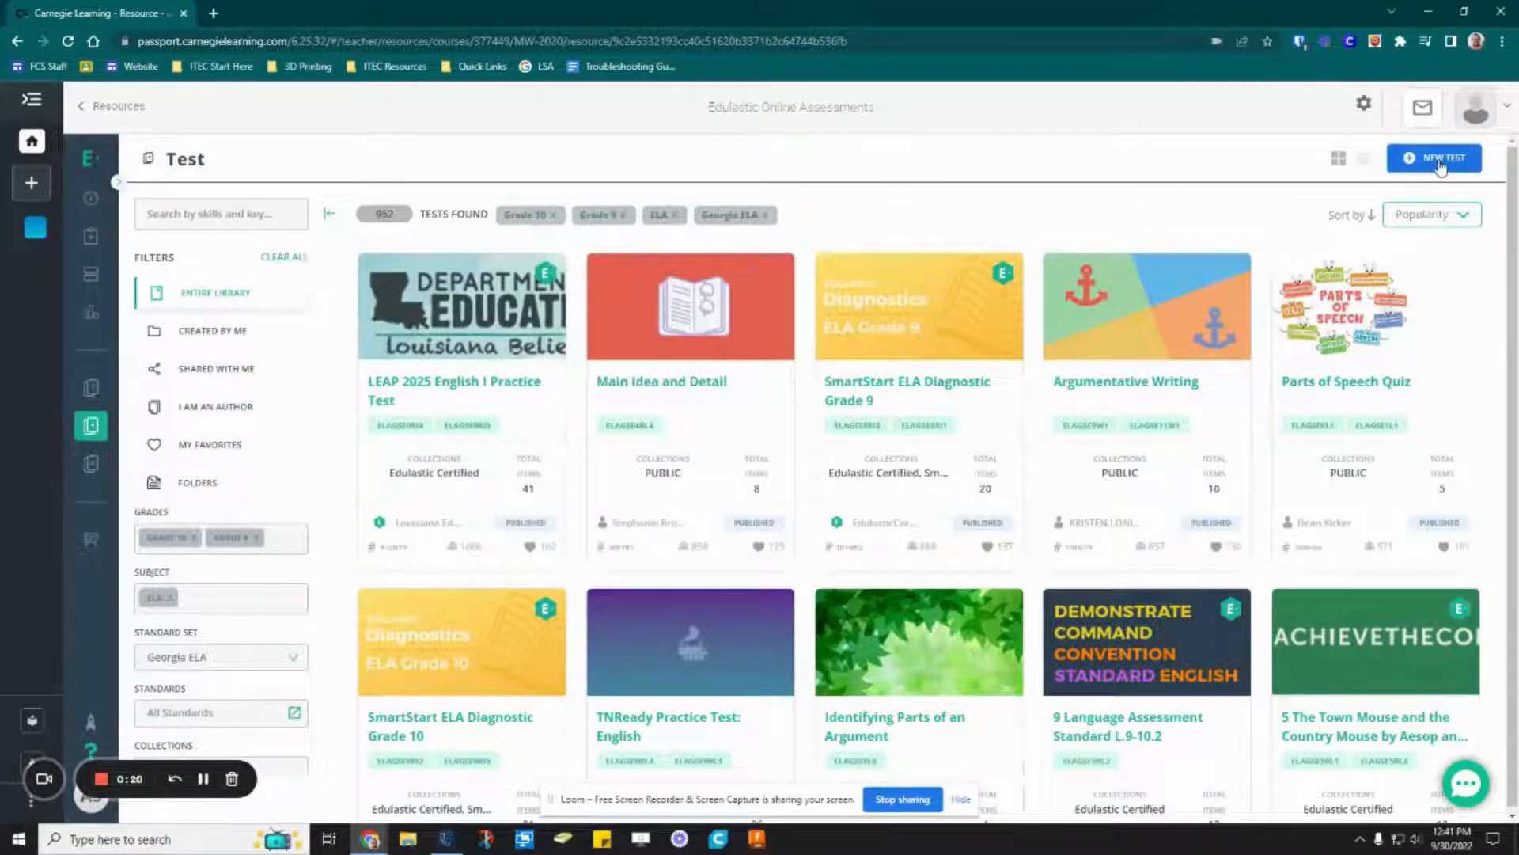
left_click(1442, 161)
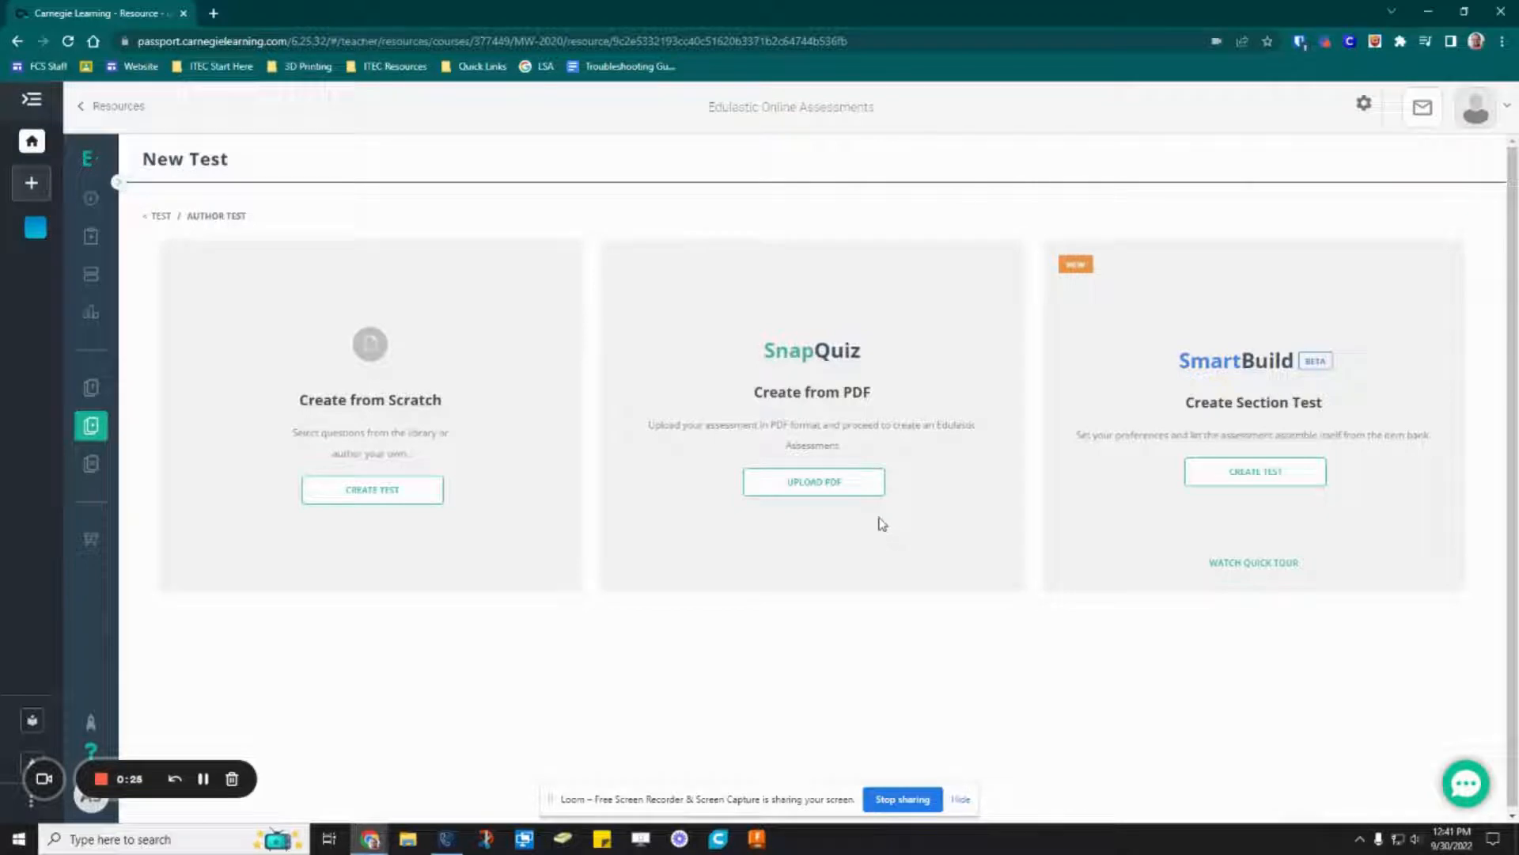
left_click(417, 496)
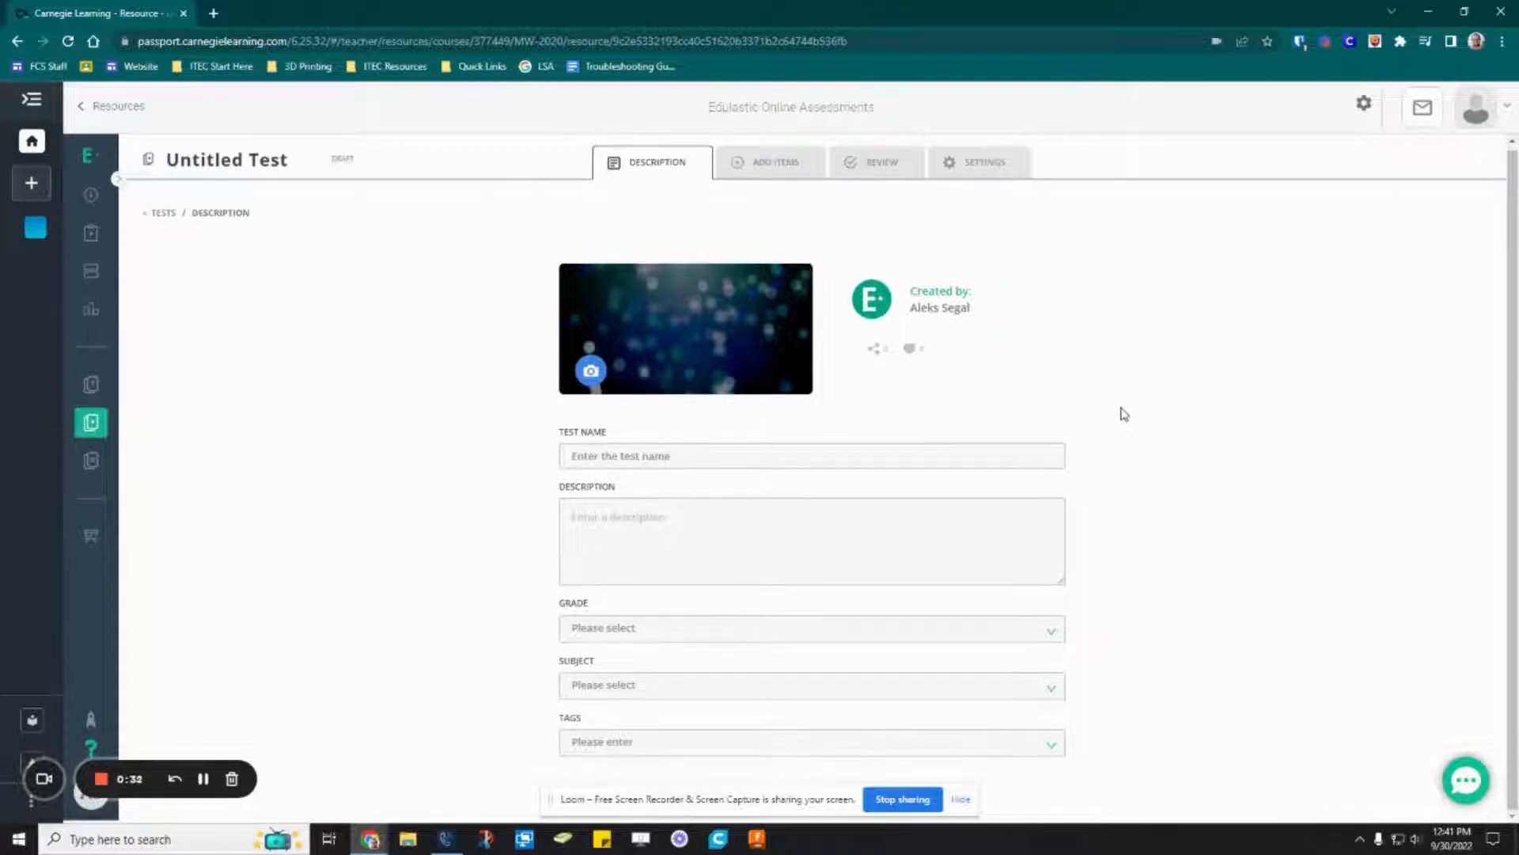
Name the new test "Test" and leave its description empty
left_click(677, 453)
type("Test")
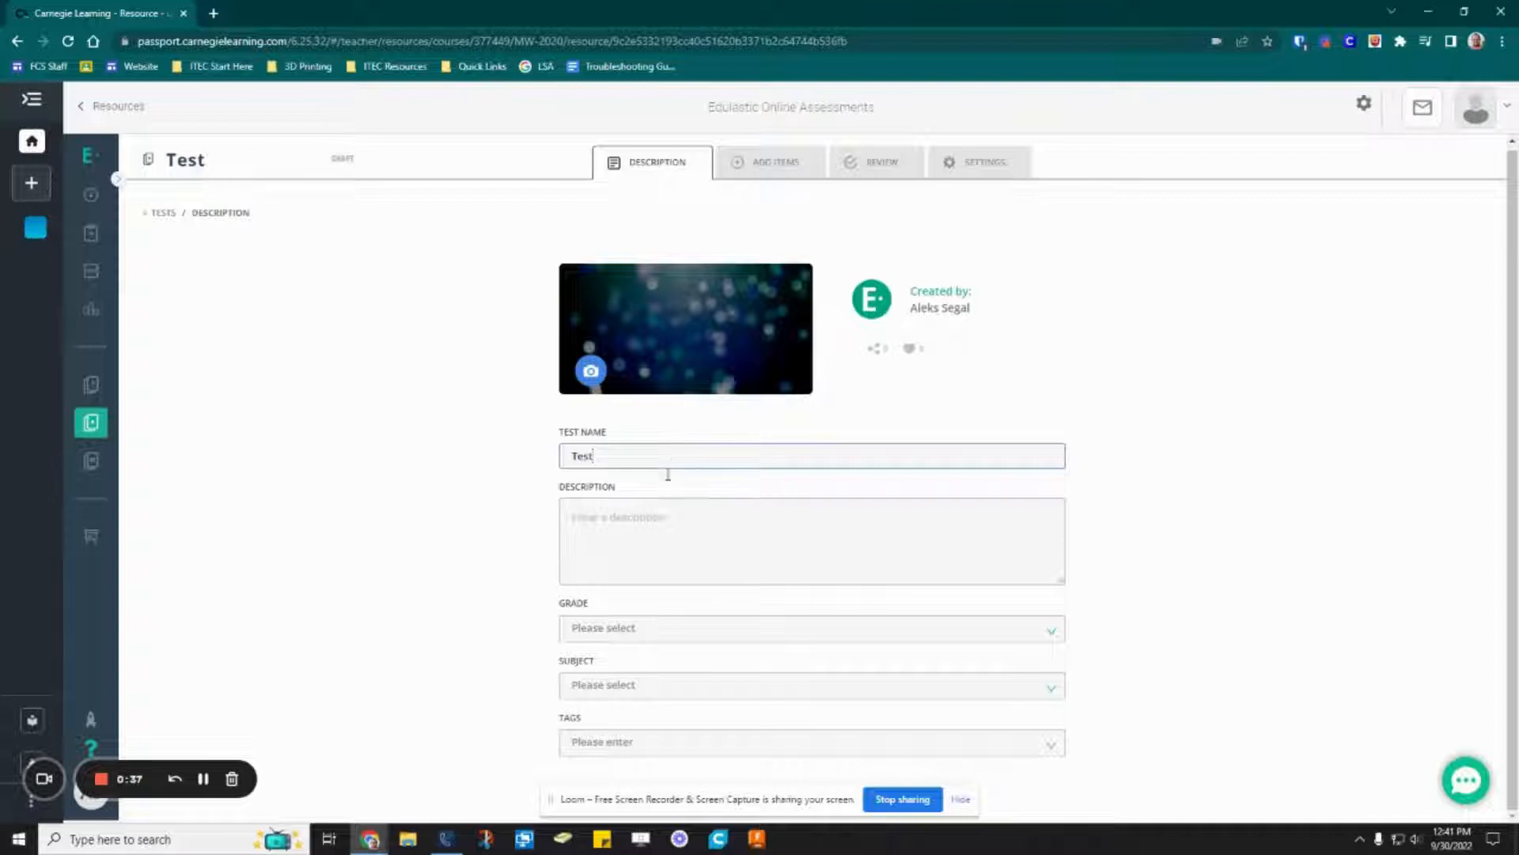
left_click(665, 516)
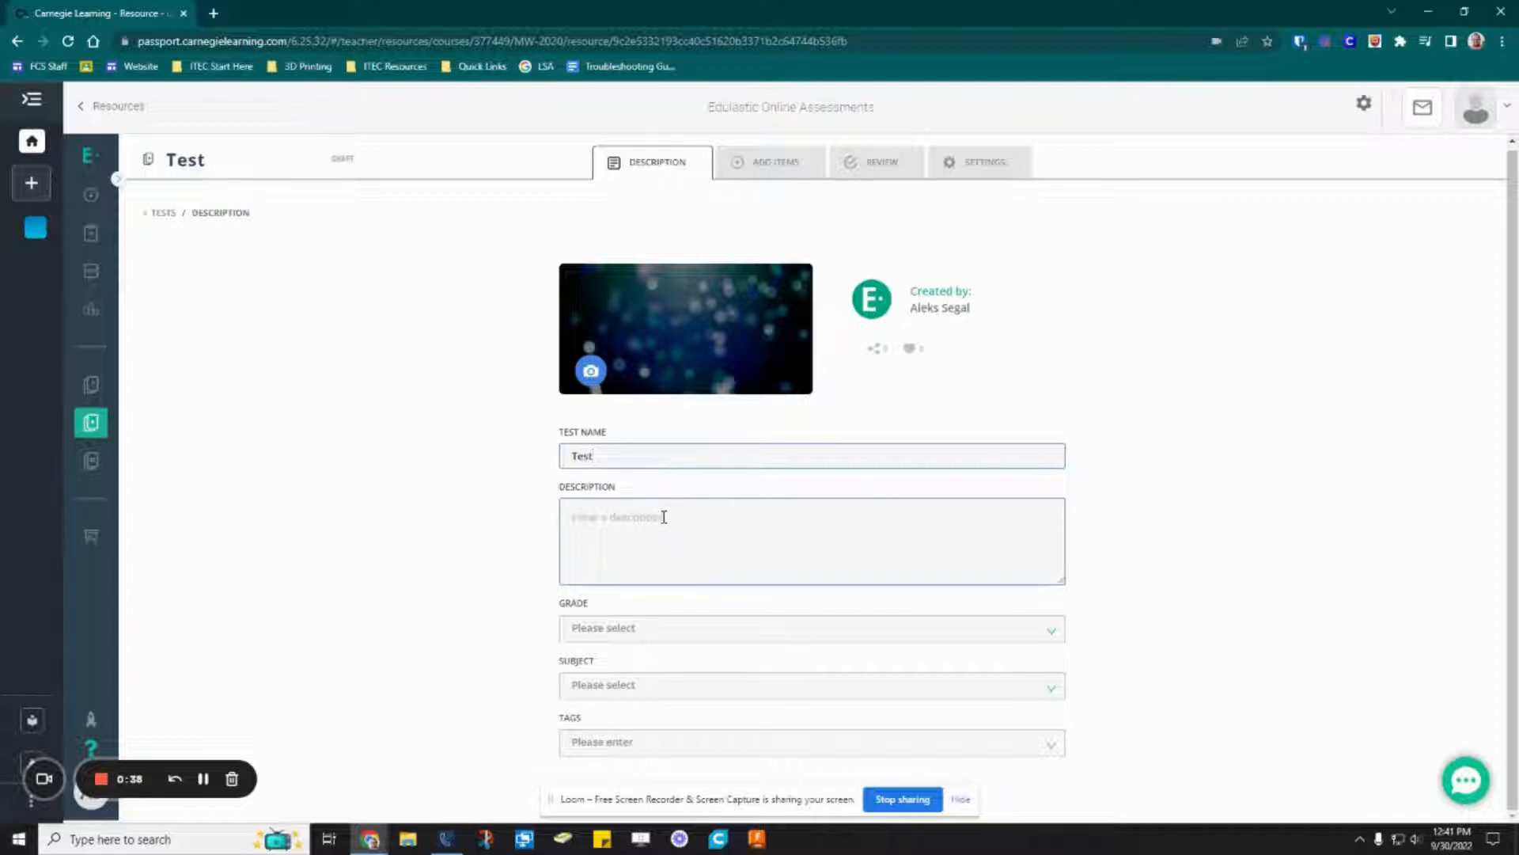
Set the test's grade to Grade 9 and its subject to ELA
left_click(664, 626)
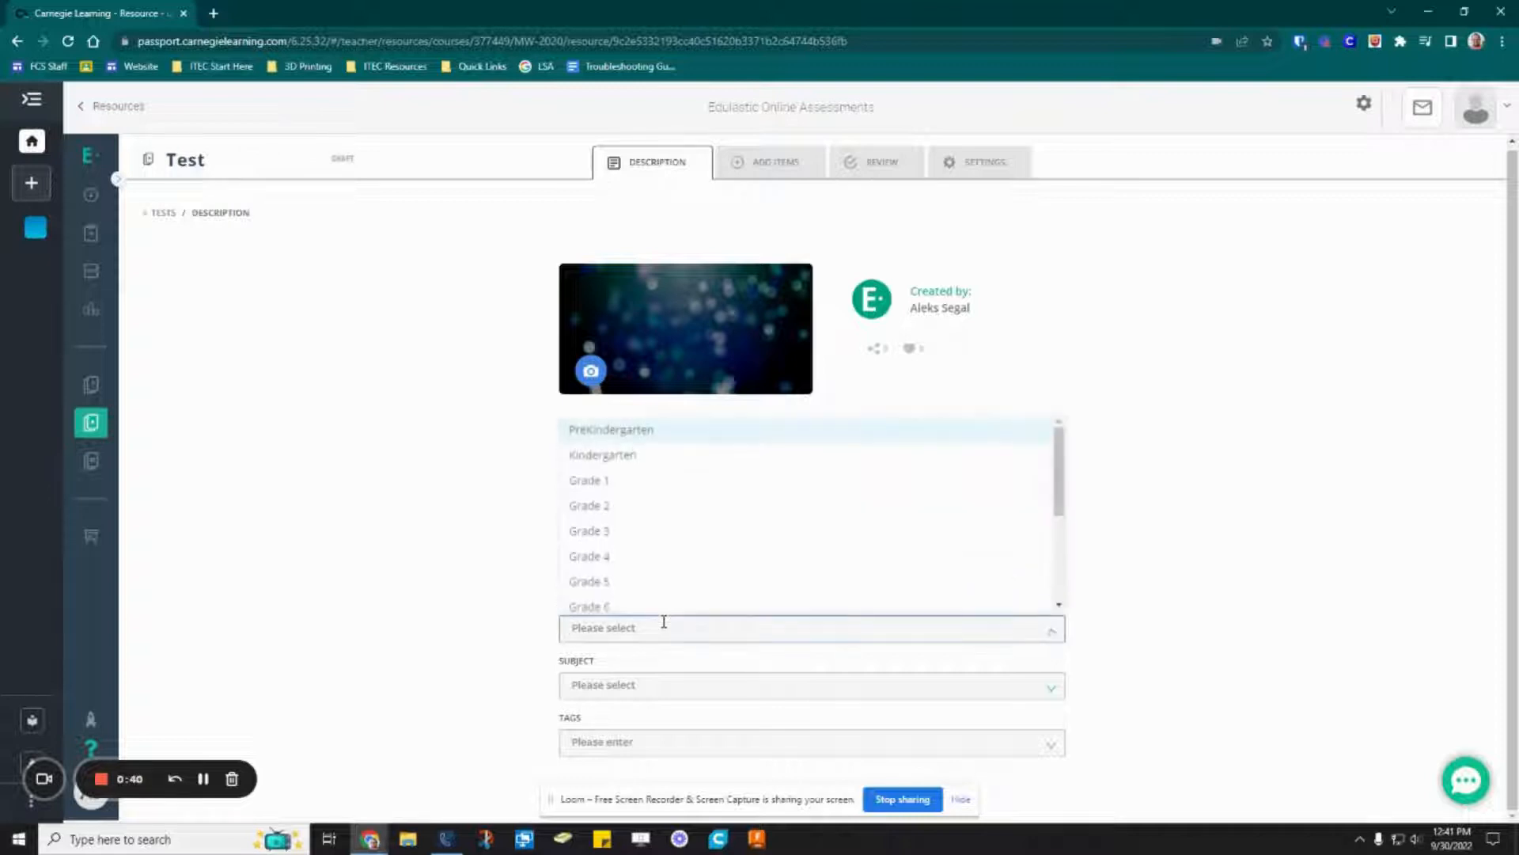
scroll(662, 583, "down", 3)
left_click(656, 522)
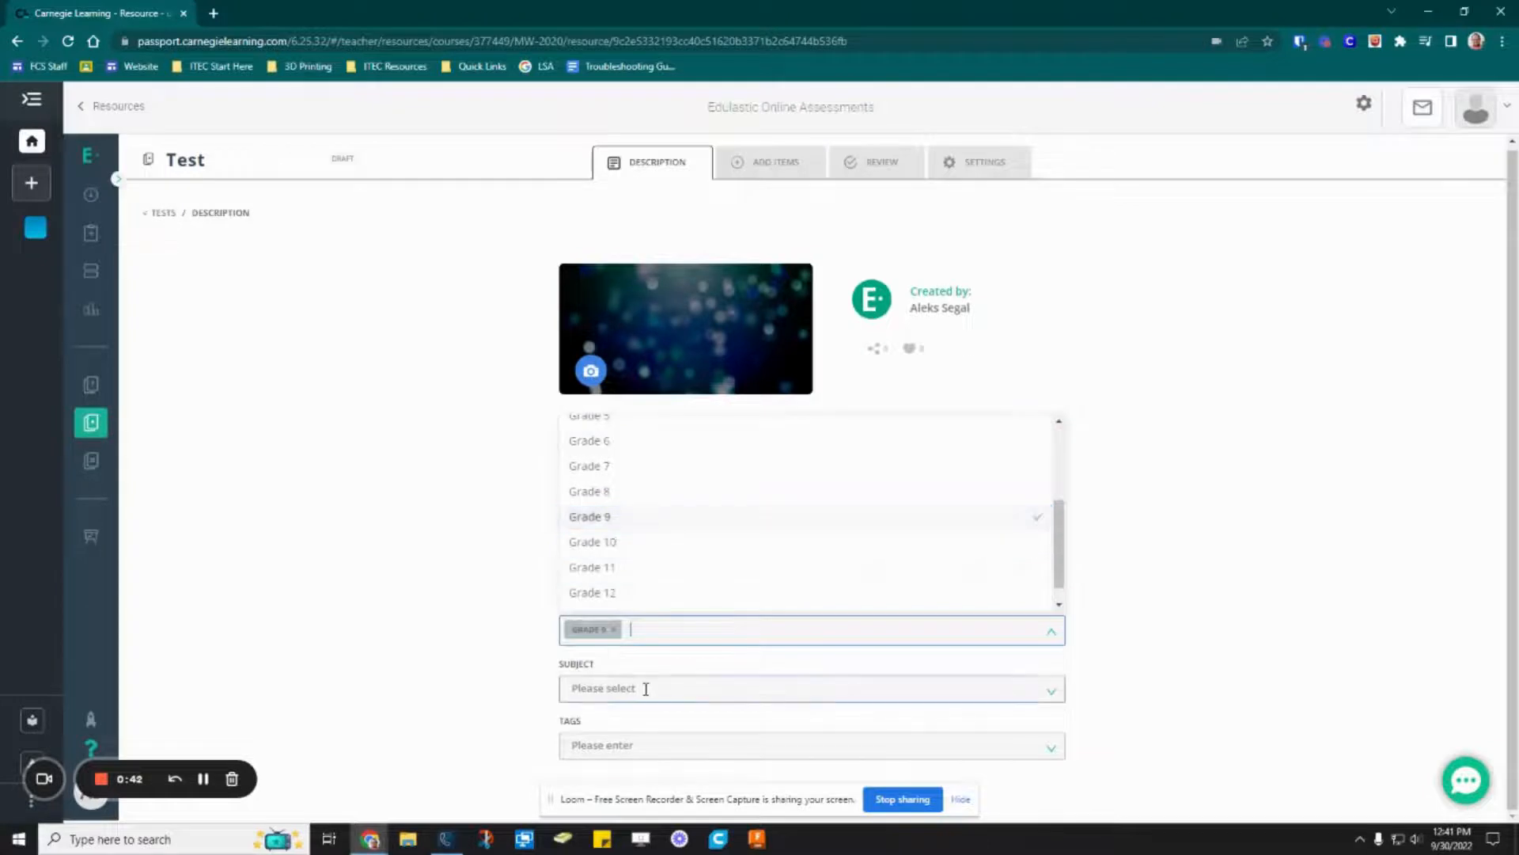
left_click(644, 685)
left_click(642, 564)
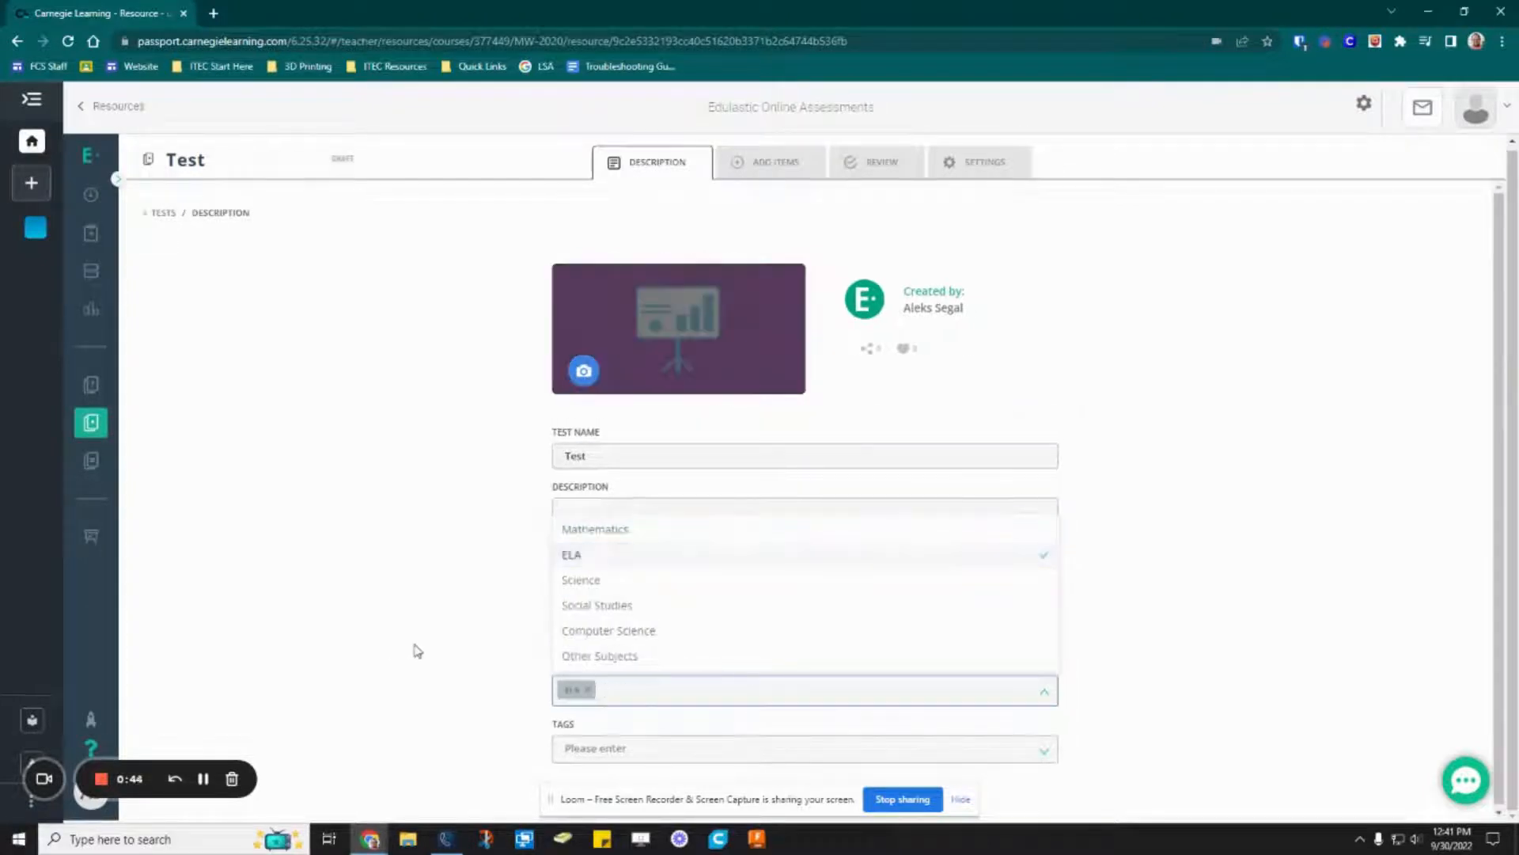
left_click(459, 672)
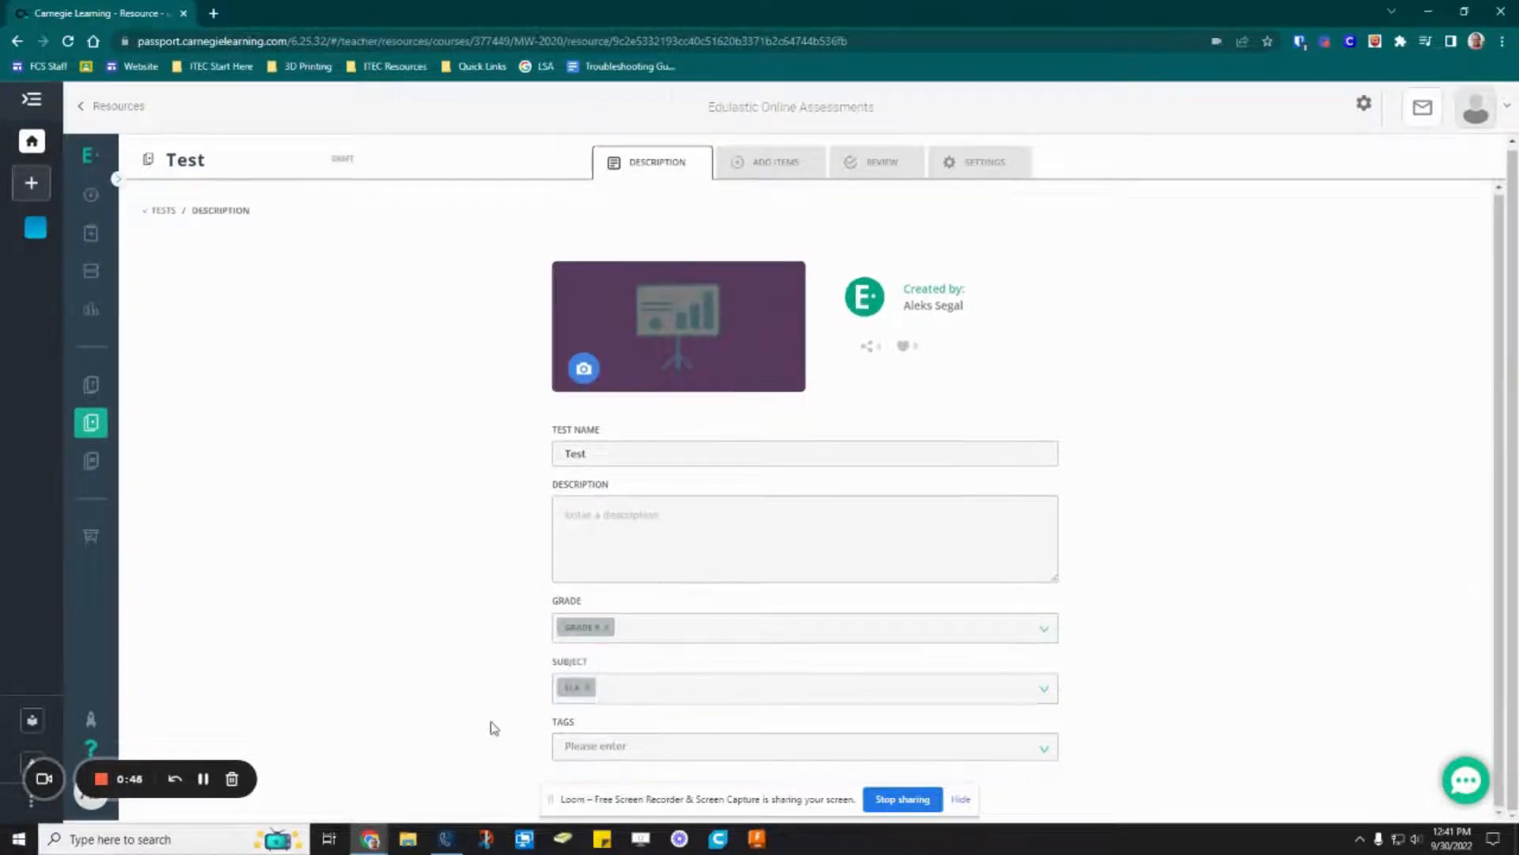
Find the RL2 tag among the existing tags and assign it to the test
left_click(654, 750)
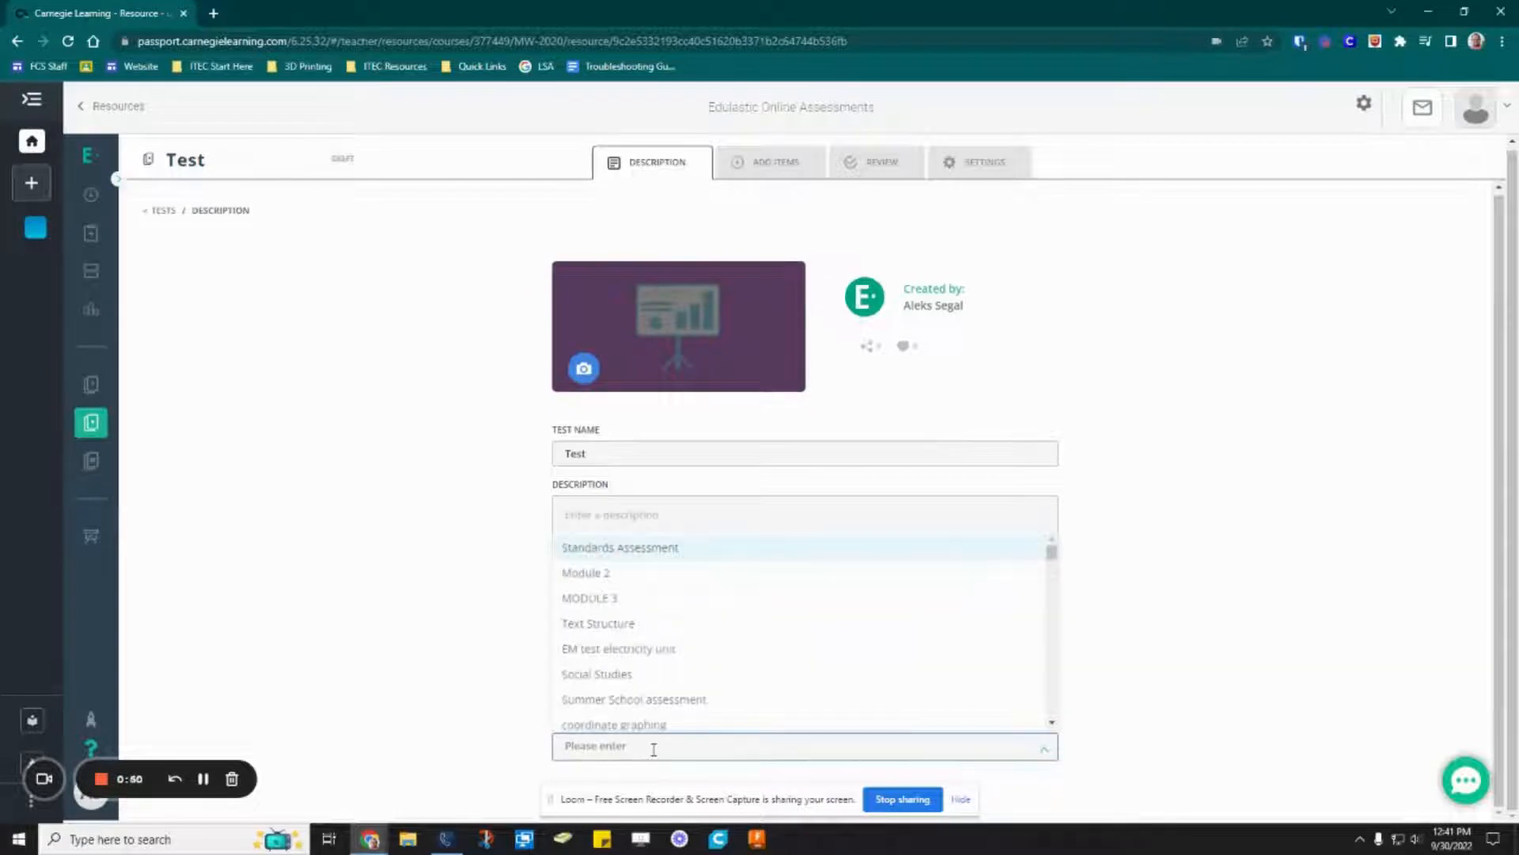
scroll(756, 689, "down", 3)
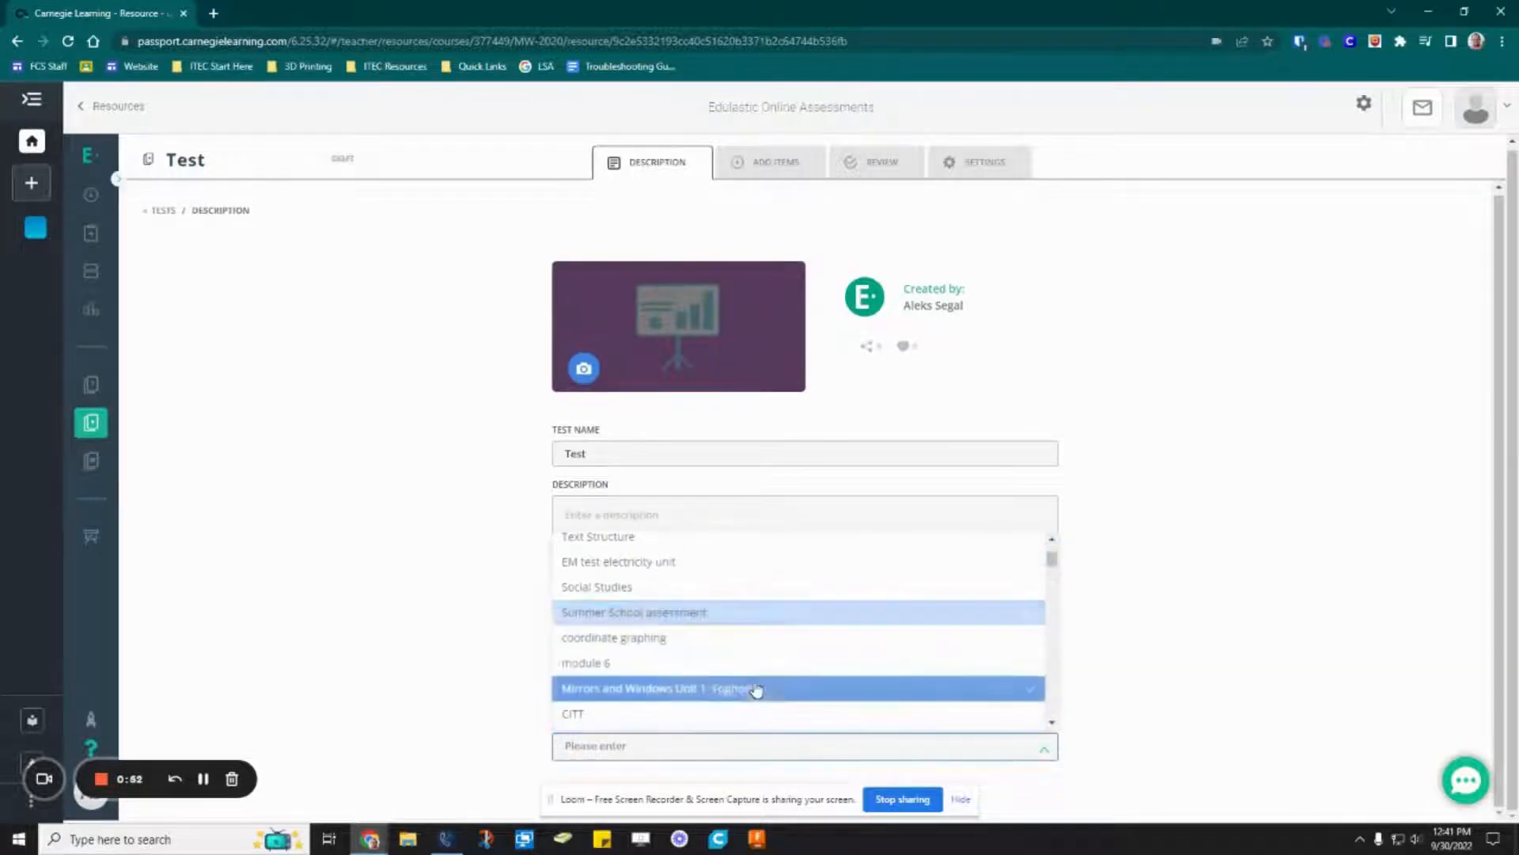
scroll(756, 689, "down", 2)
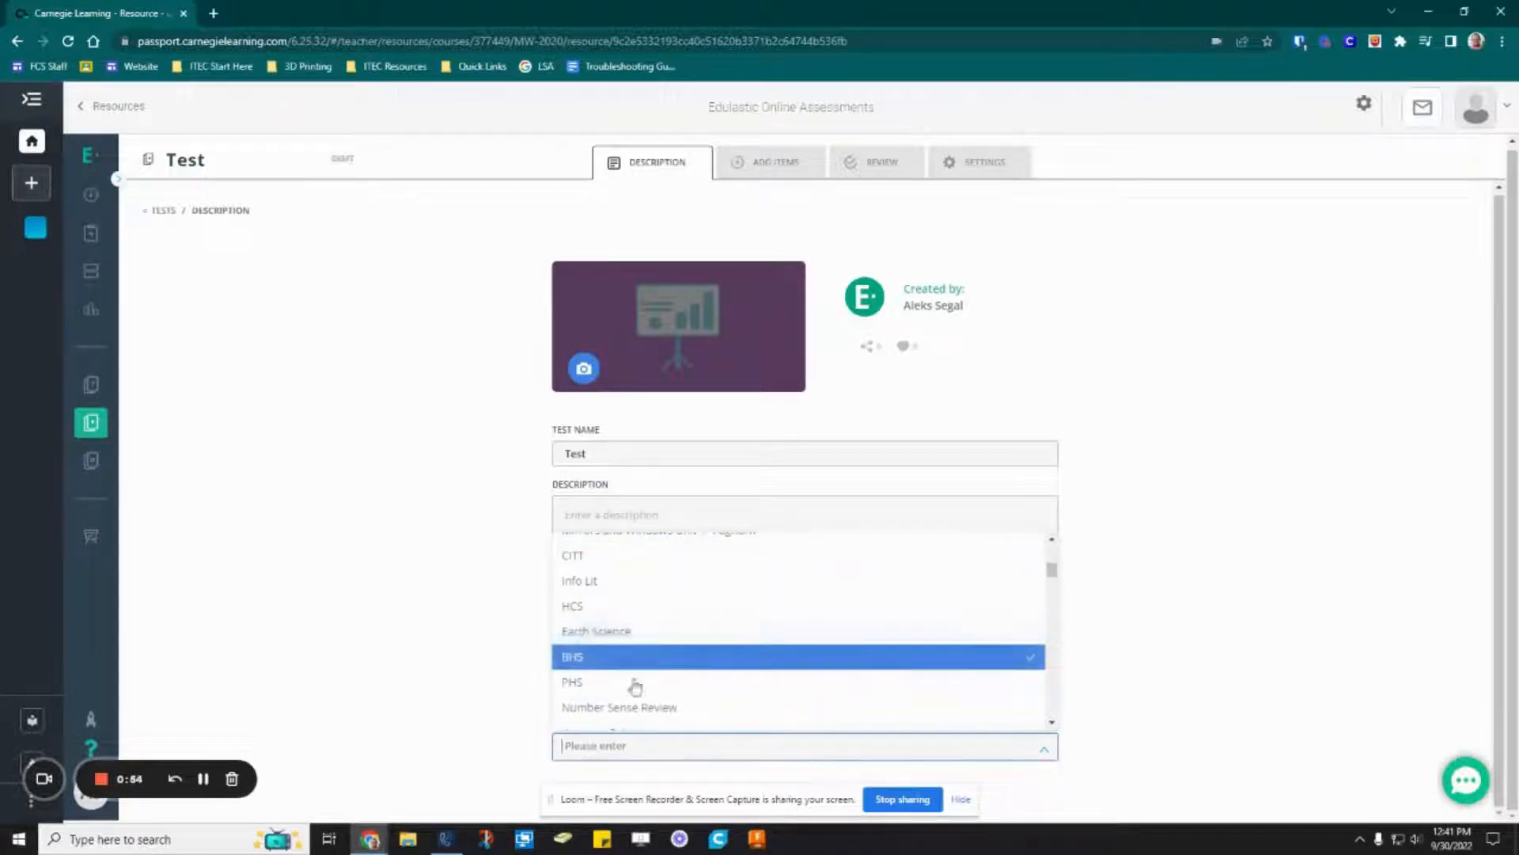
scroll(682, 686, "down", 2)
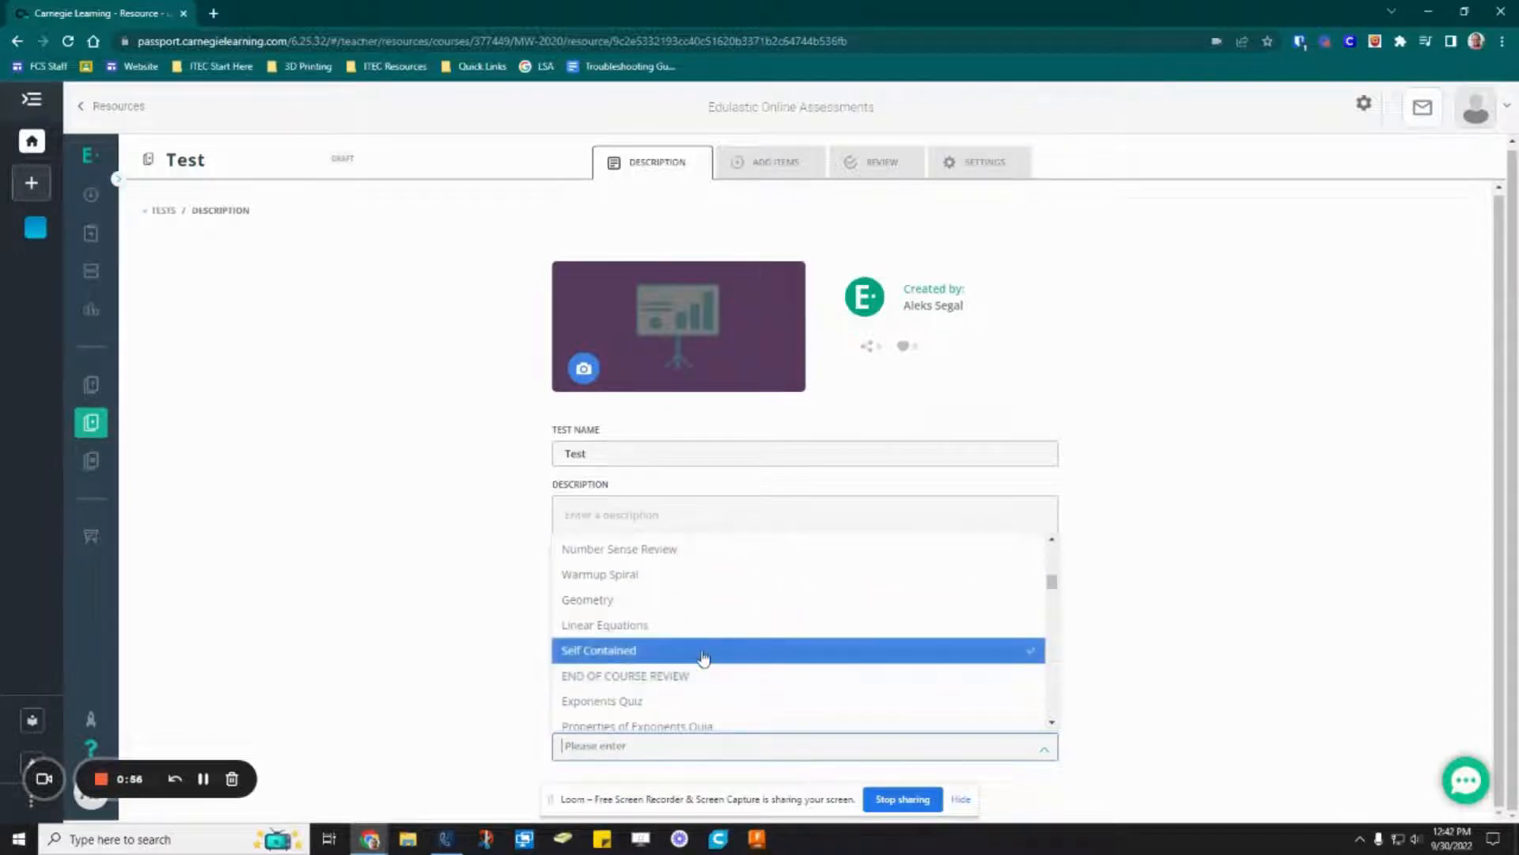
scroll(703, 656, "down", 3)
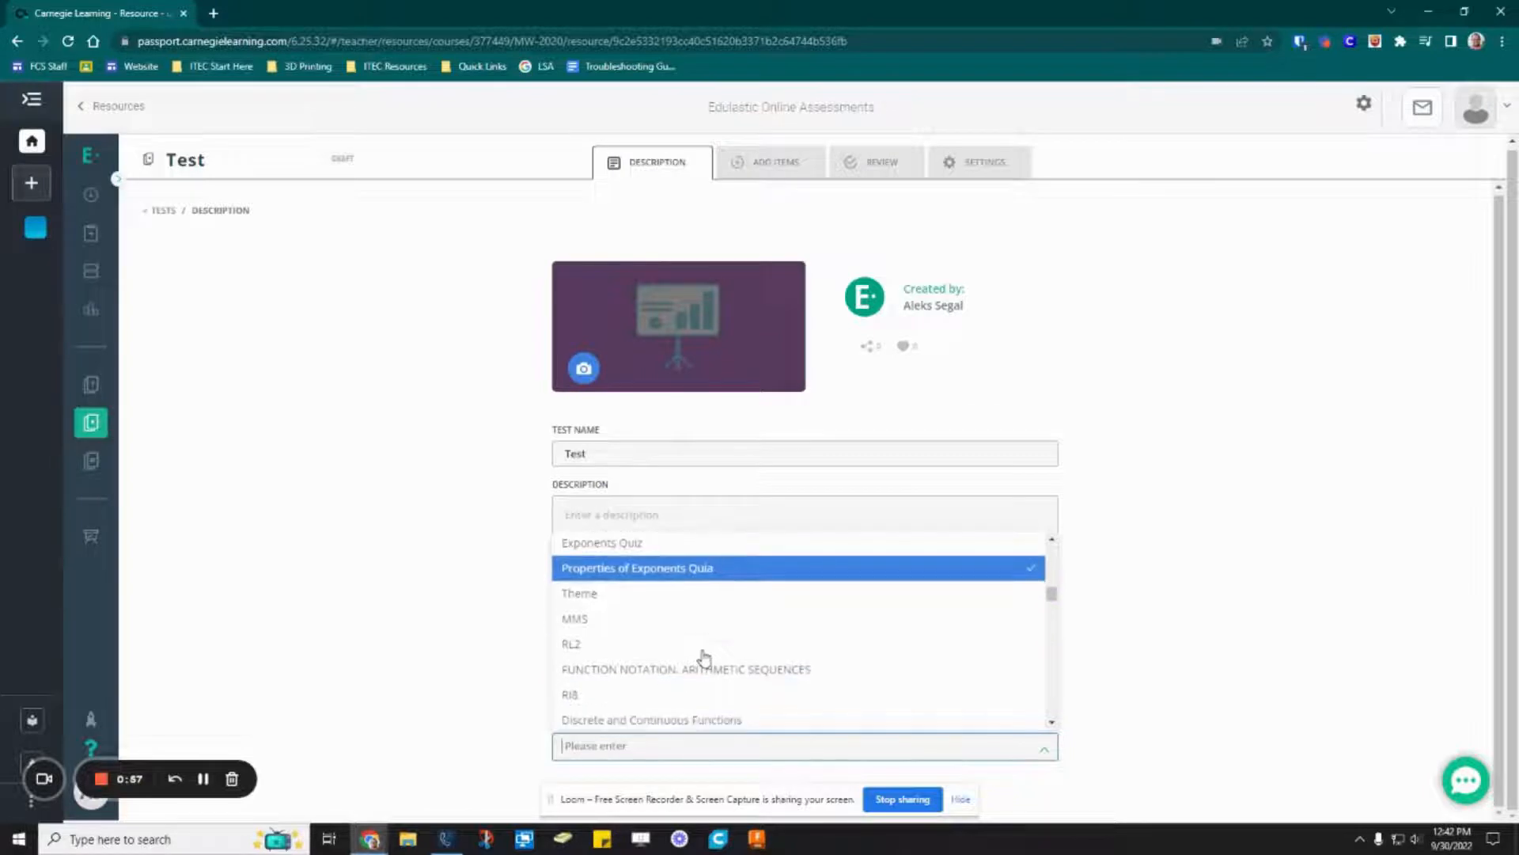
scroll(703, 657, "down", 3)
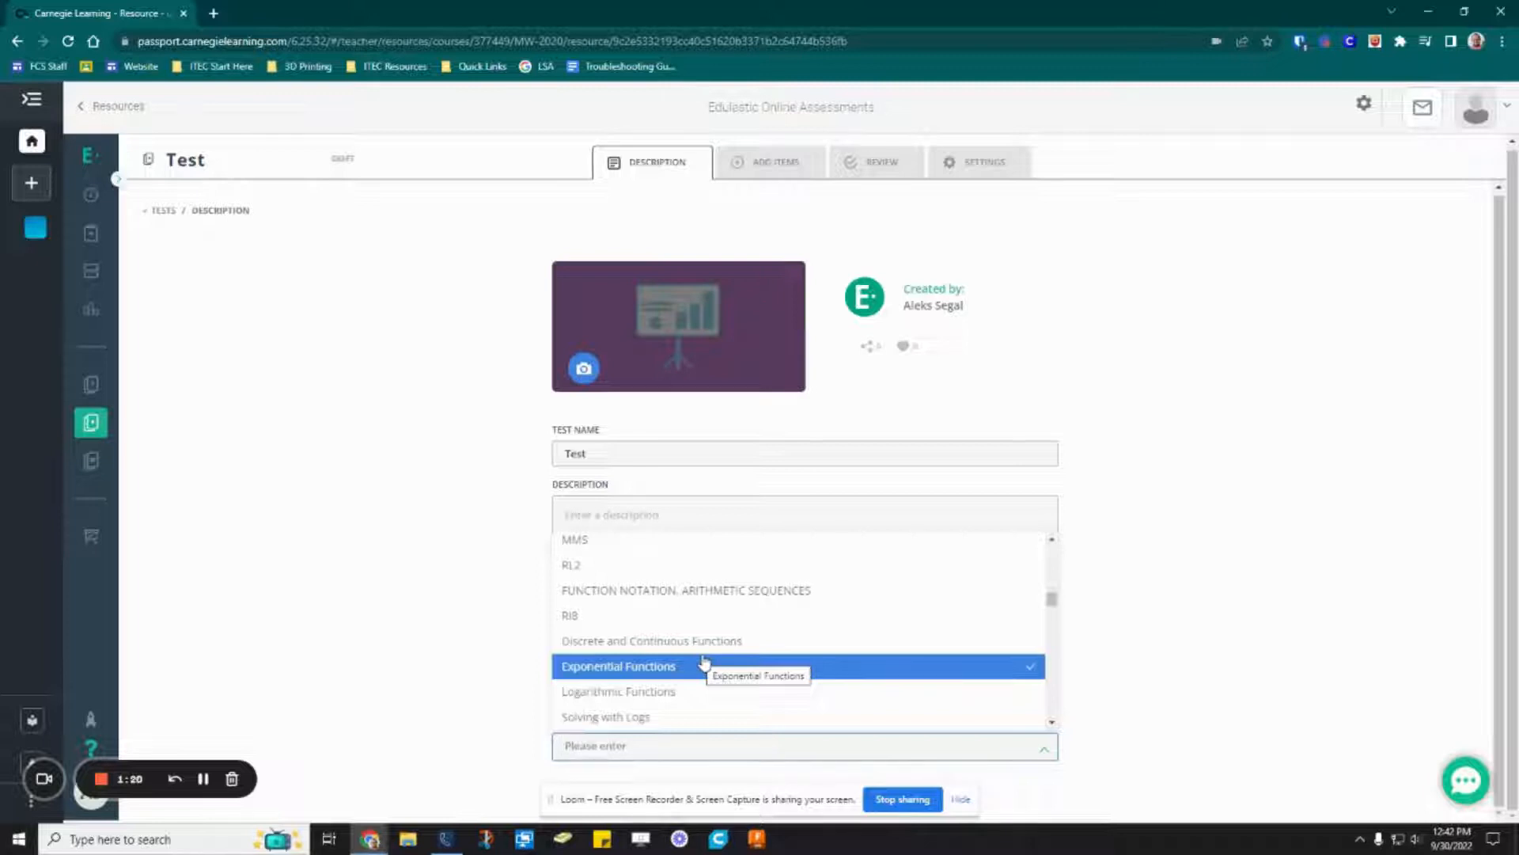
key("Up")
key("Up")
key("Up")
key("Up")
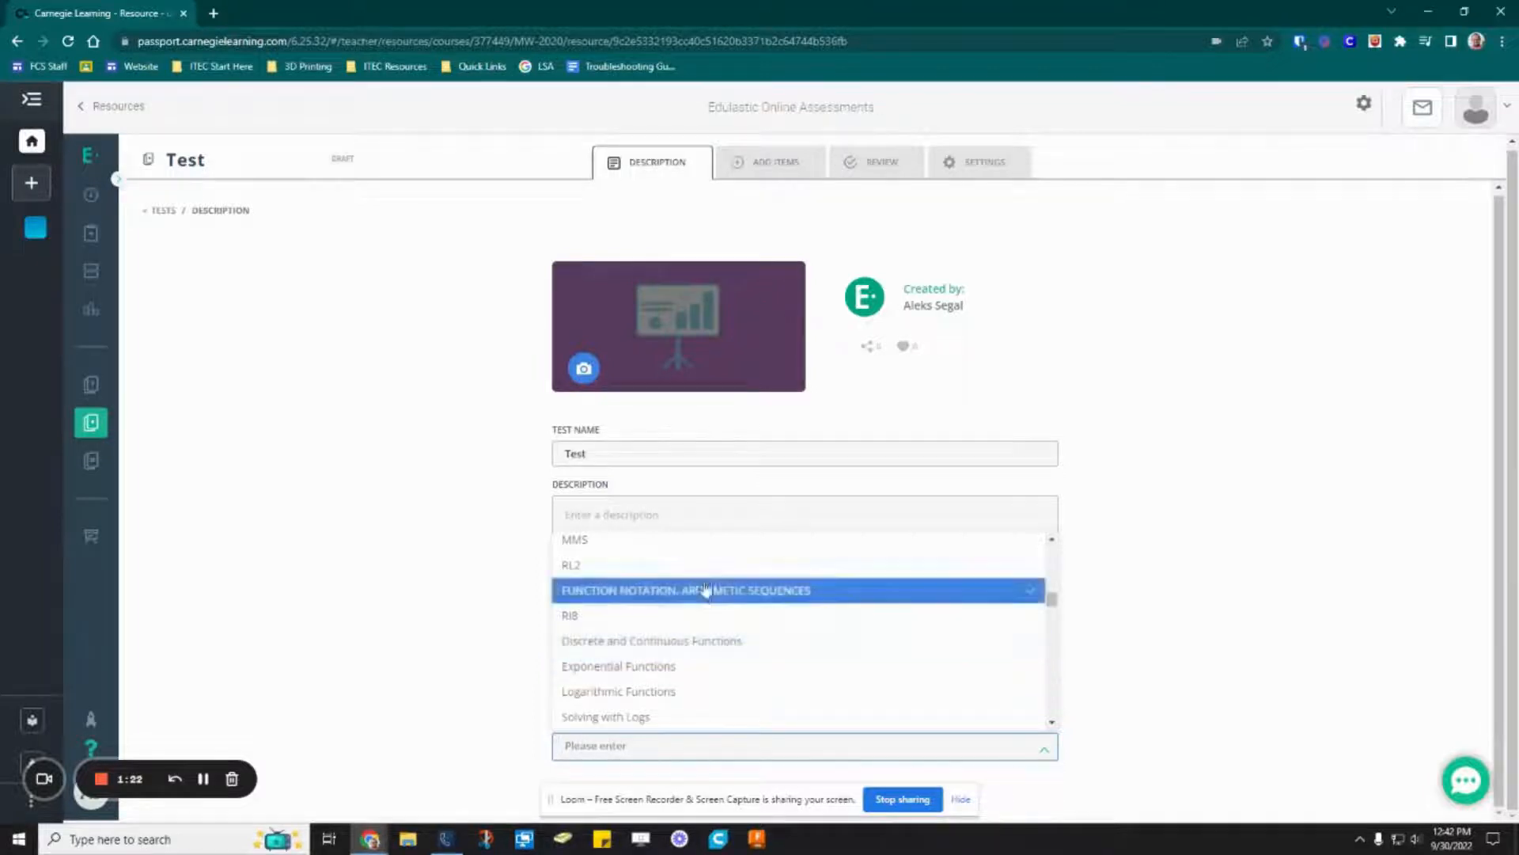
key("Return")
left_click(444, 724)
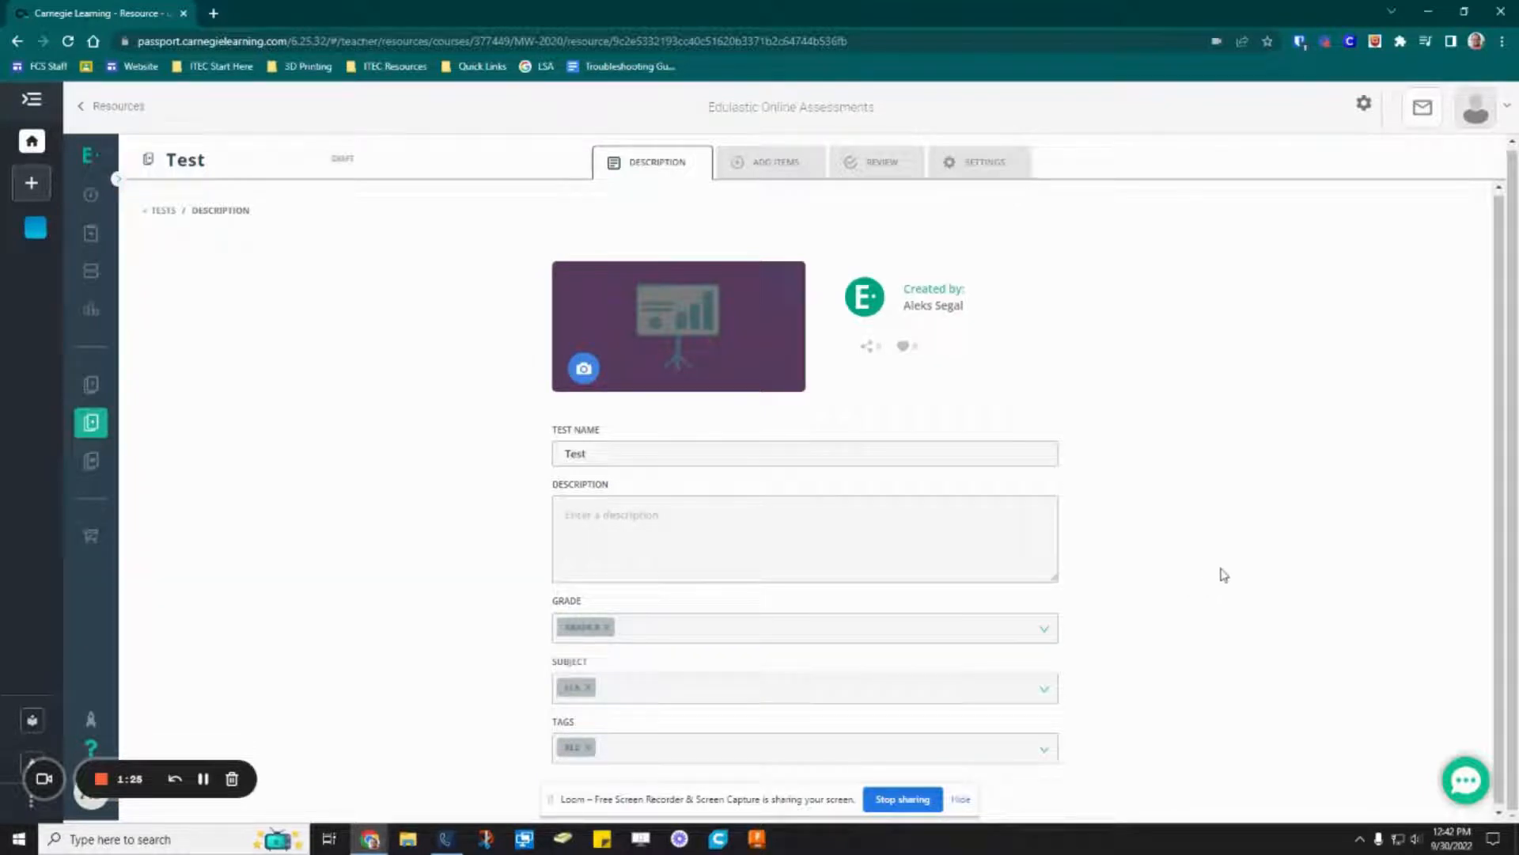
Go to adding items to the test and look over the filters available for the question library
left_click(765, 169)
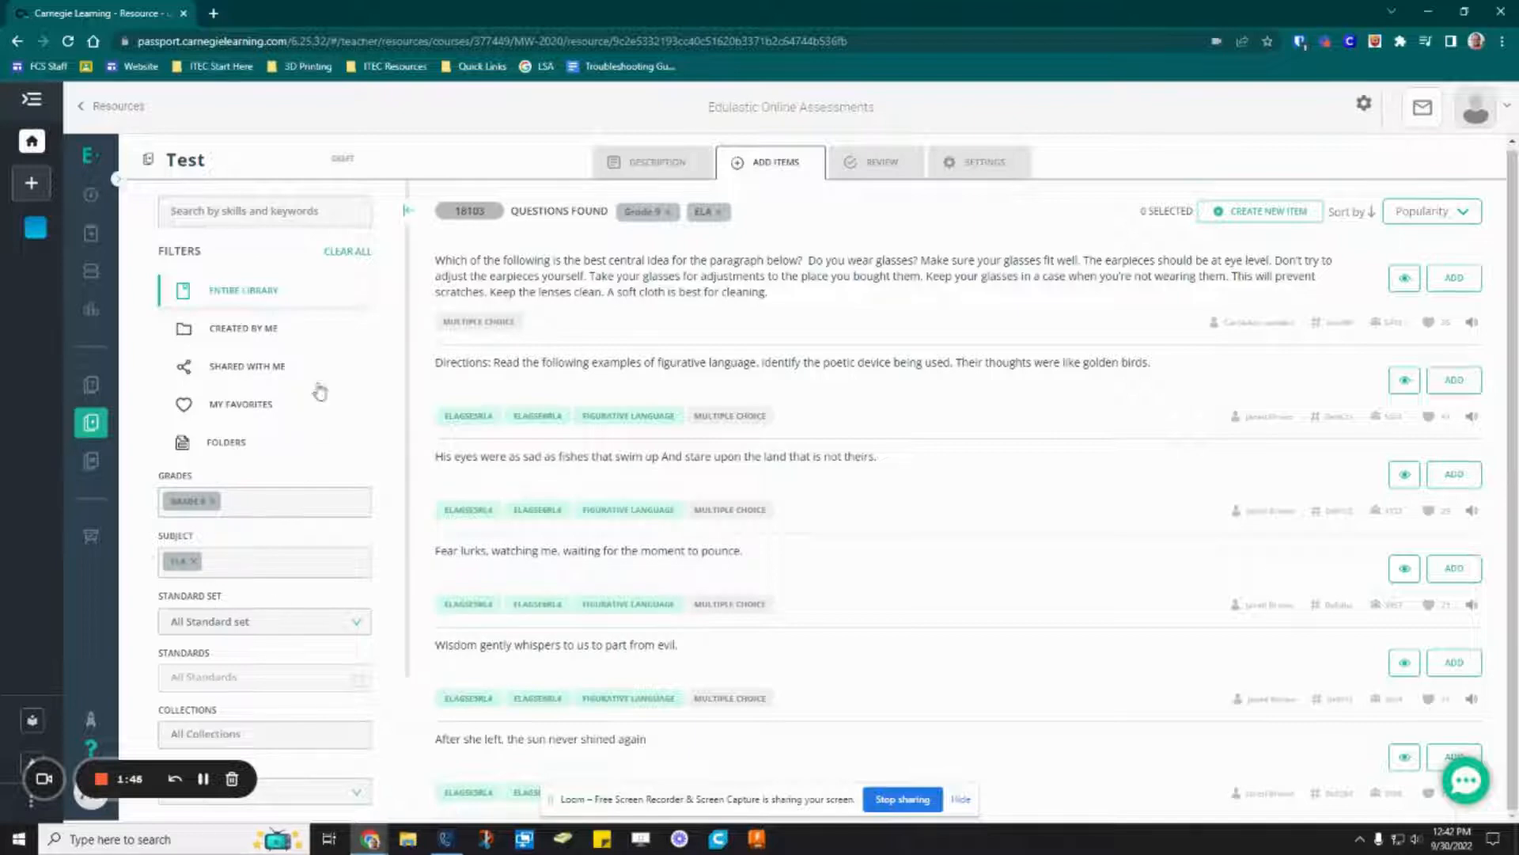
scroll(295, 496, "down", 2)
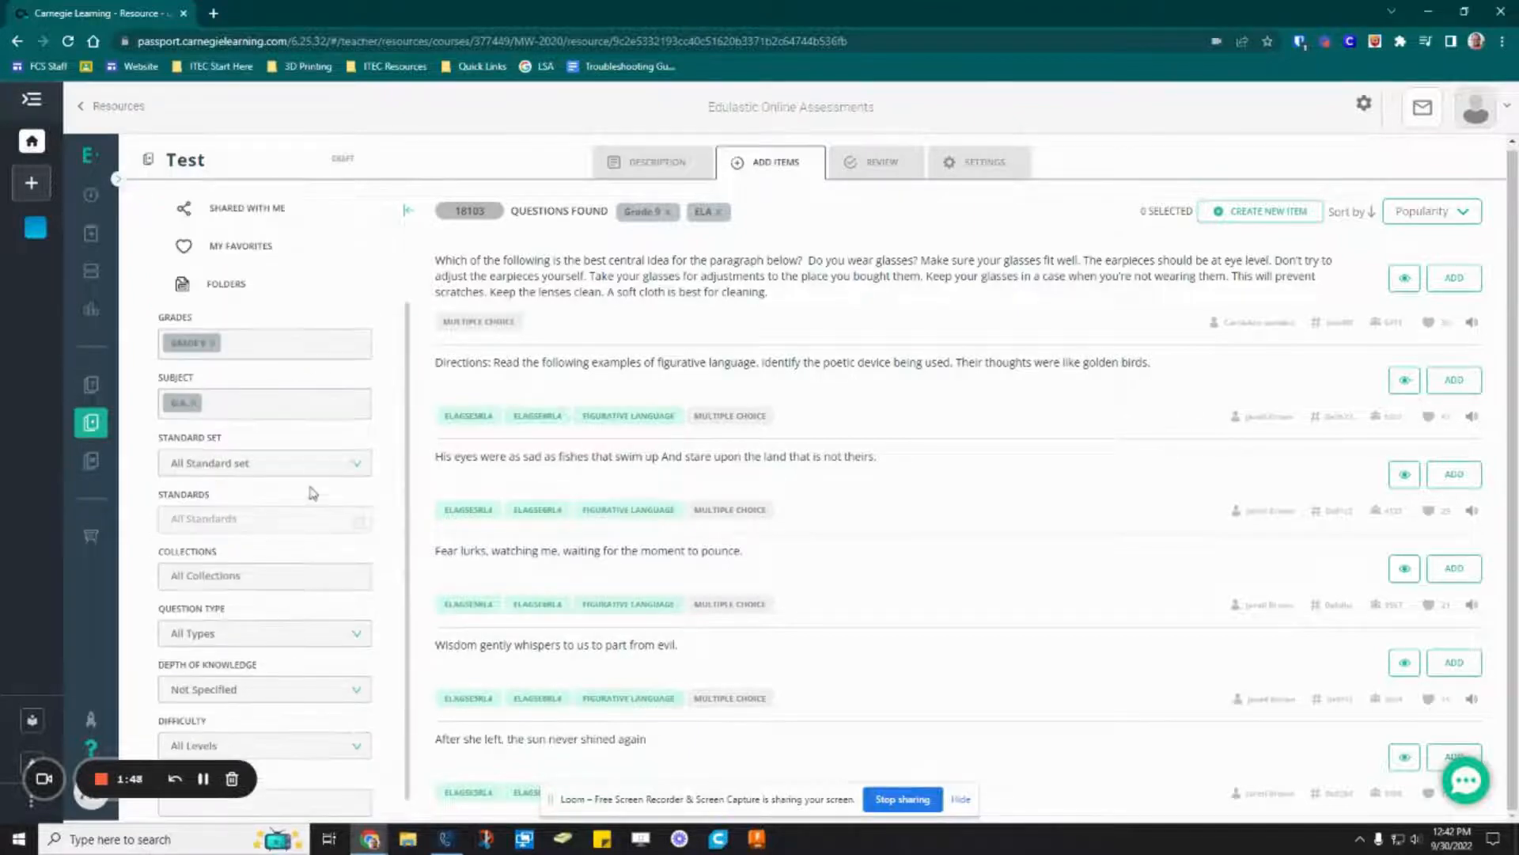
scroll(285, 632, "down", 1)
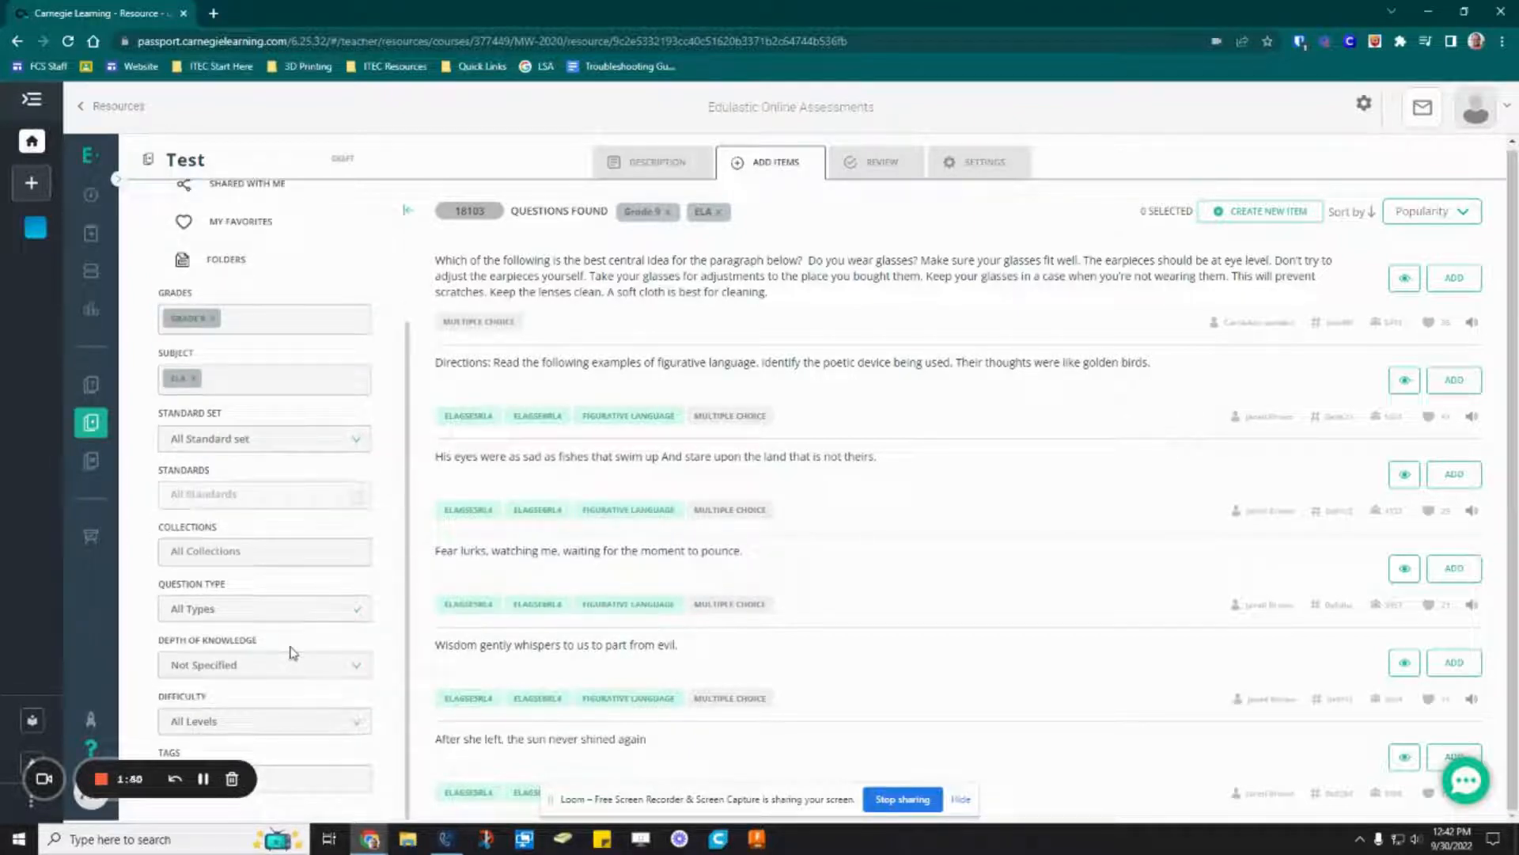
scroll(297, 543, "up", 3)
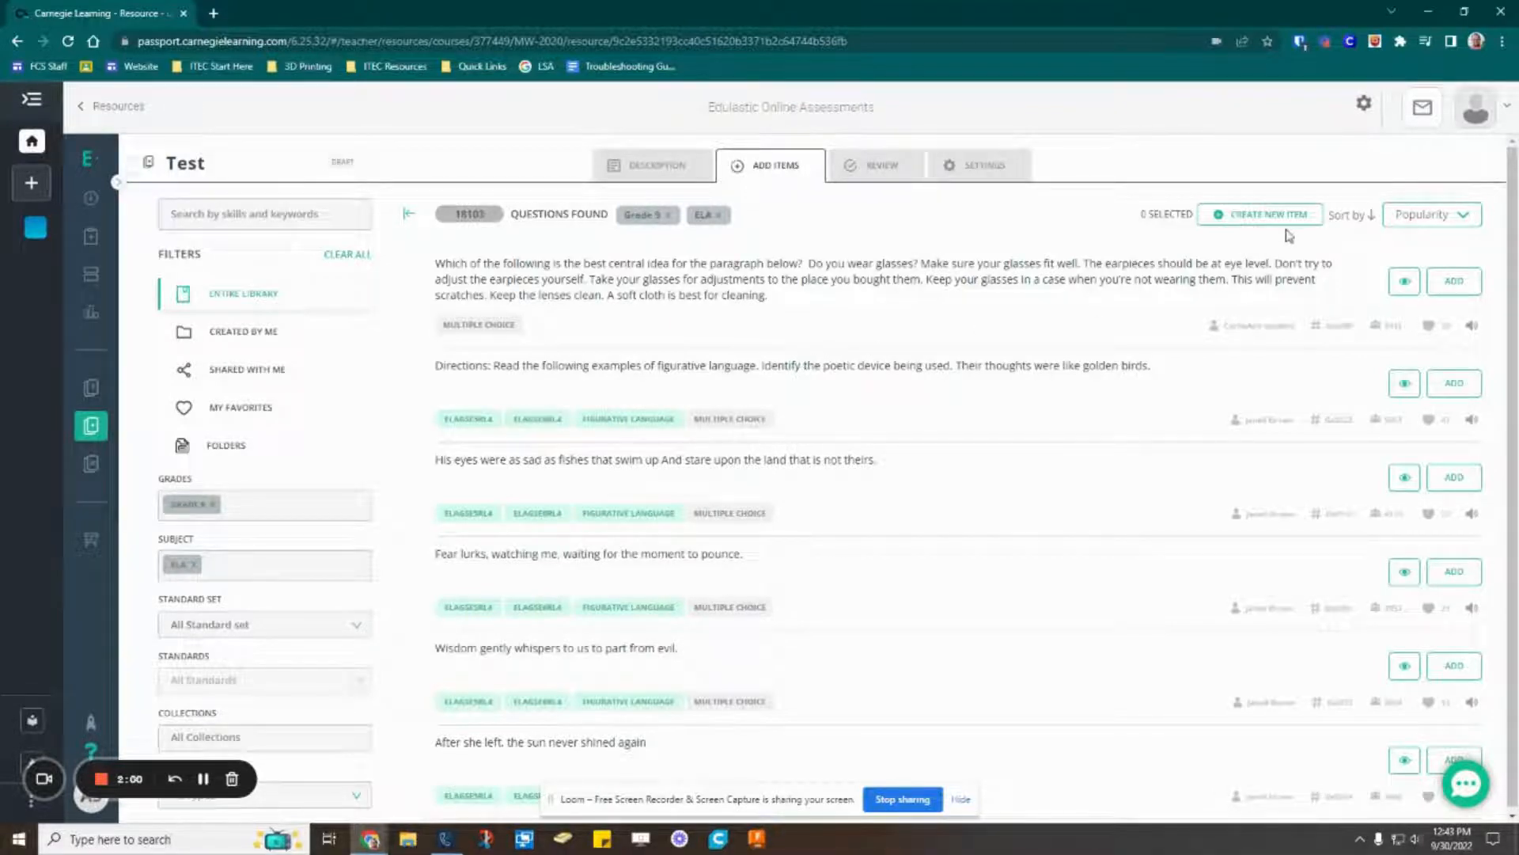
Start a new standard multiple-choice item and review its question, answer, scoring, dynamic parameter, display and solution options
left_click(1261, 222)
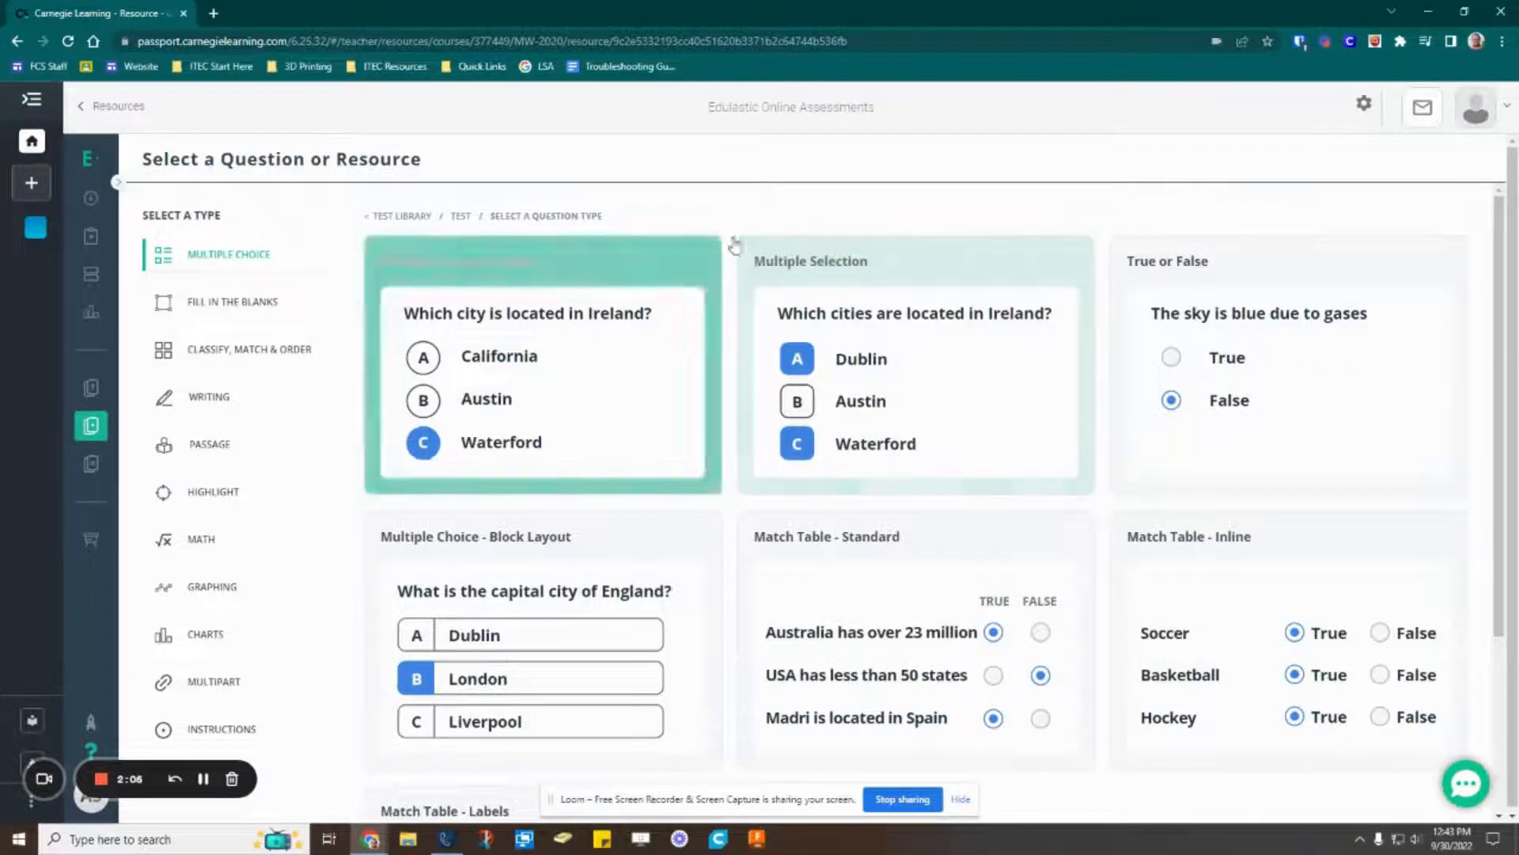
left_click(631, 347)
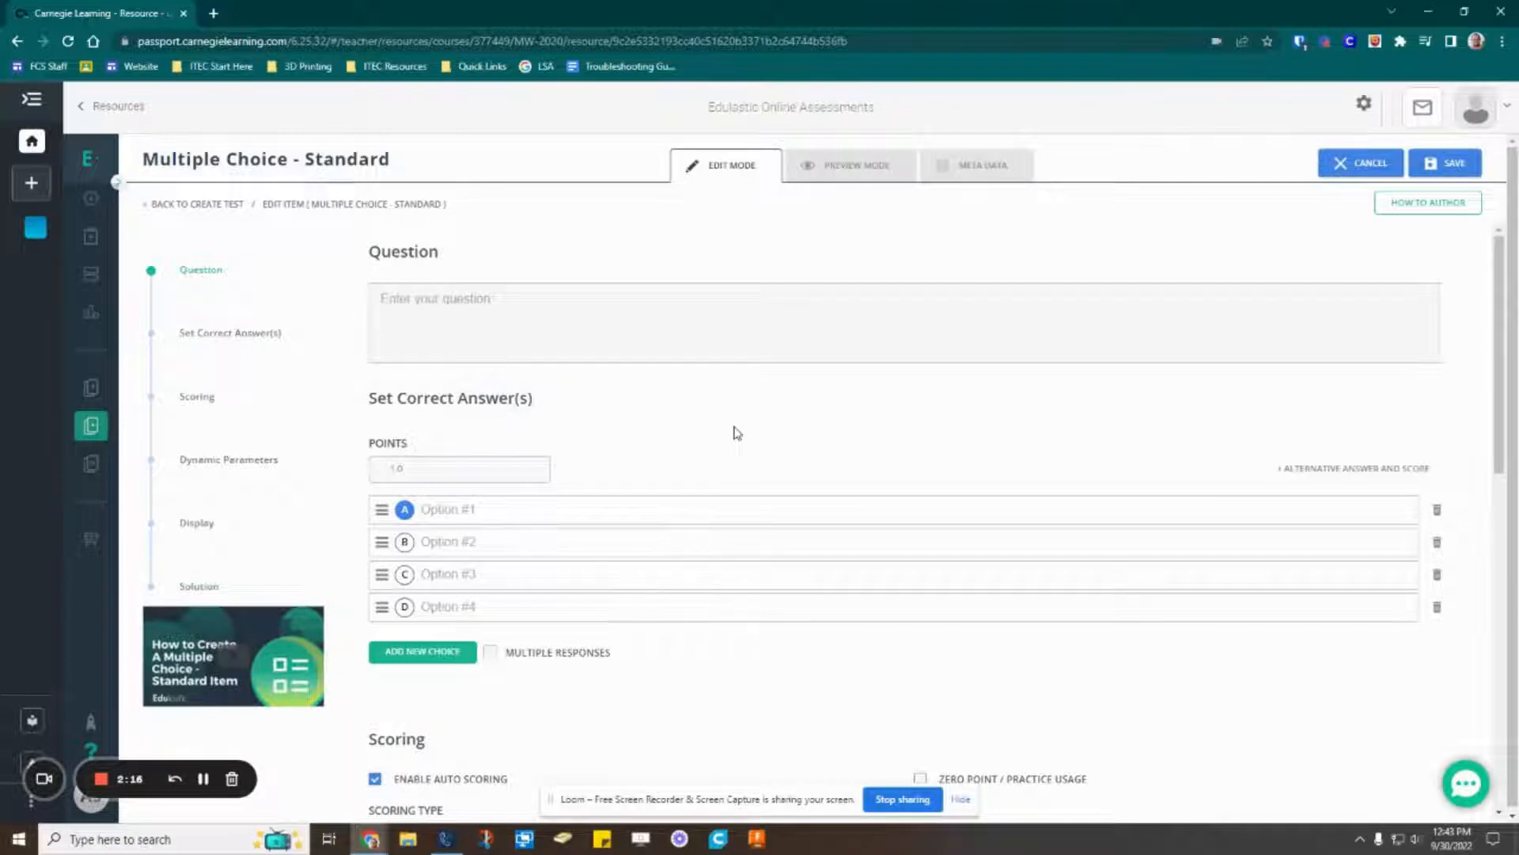
left_click(569, 322)
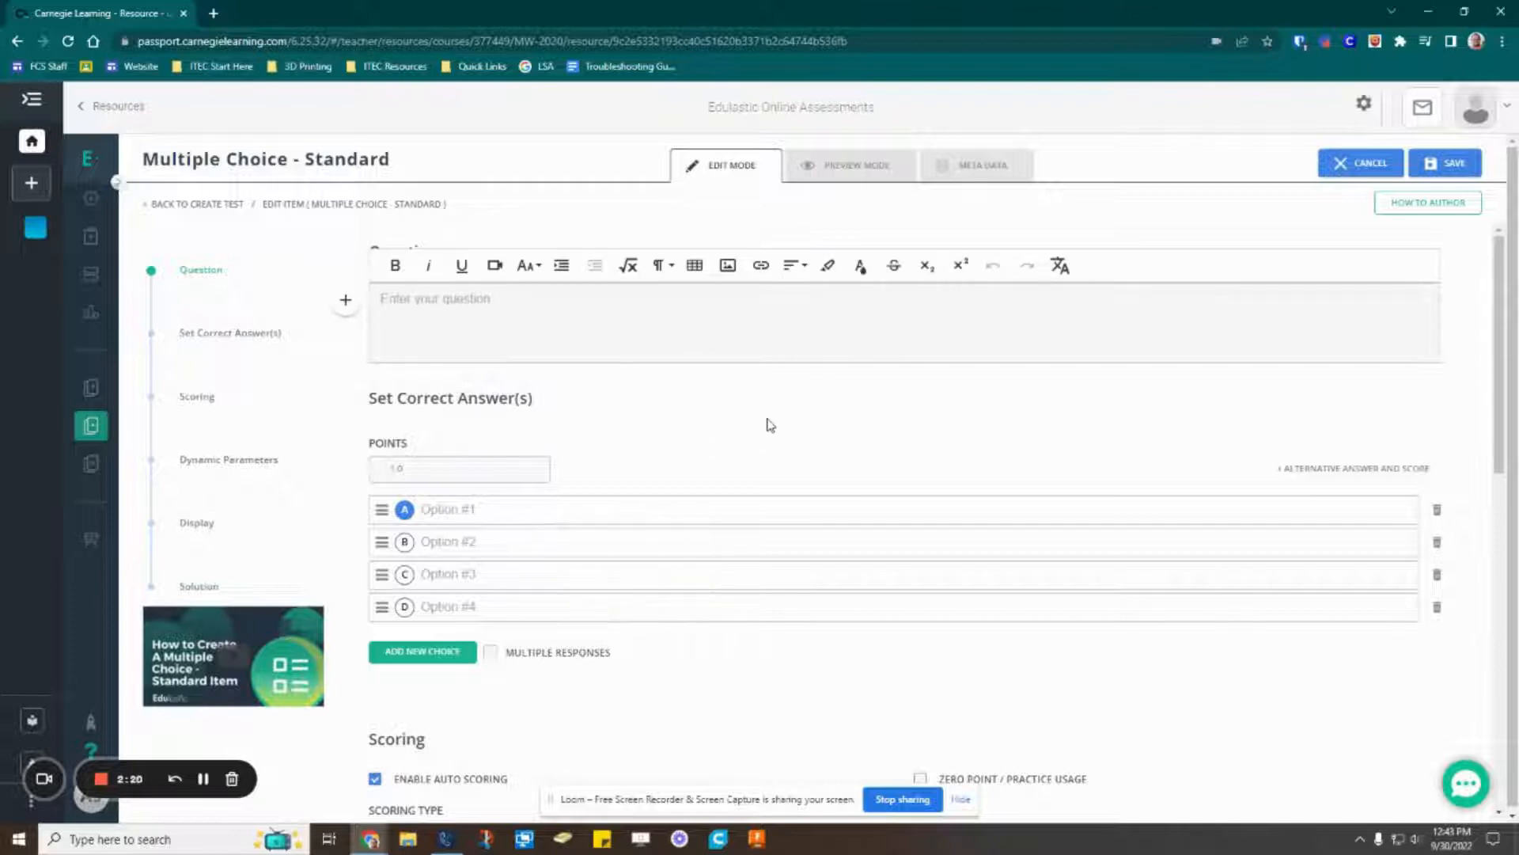
scroll(715, 431, "down", 1)
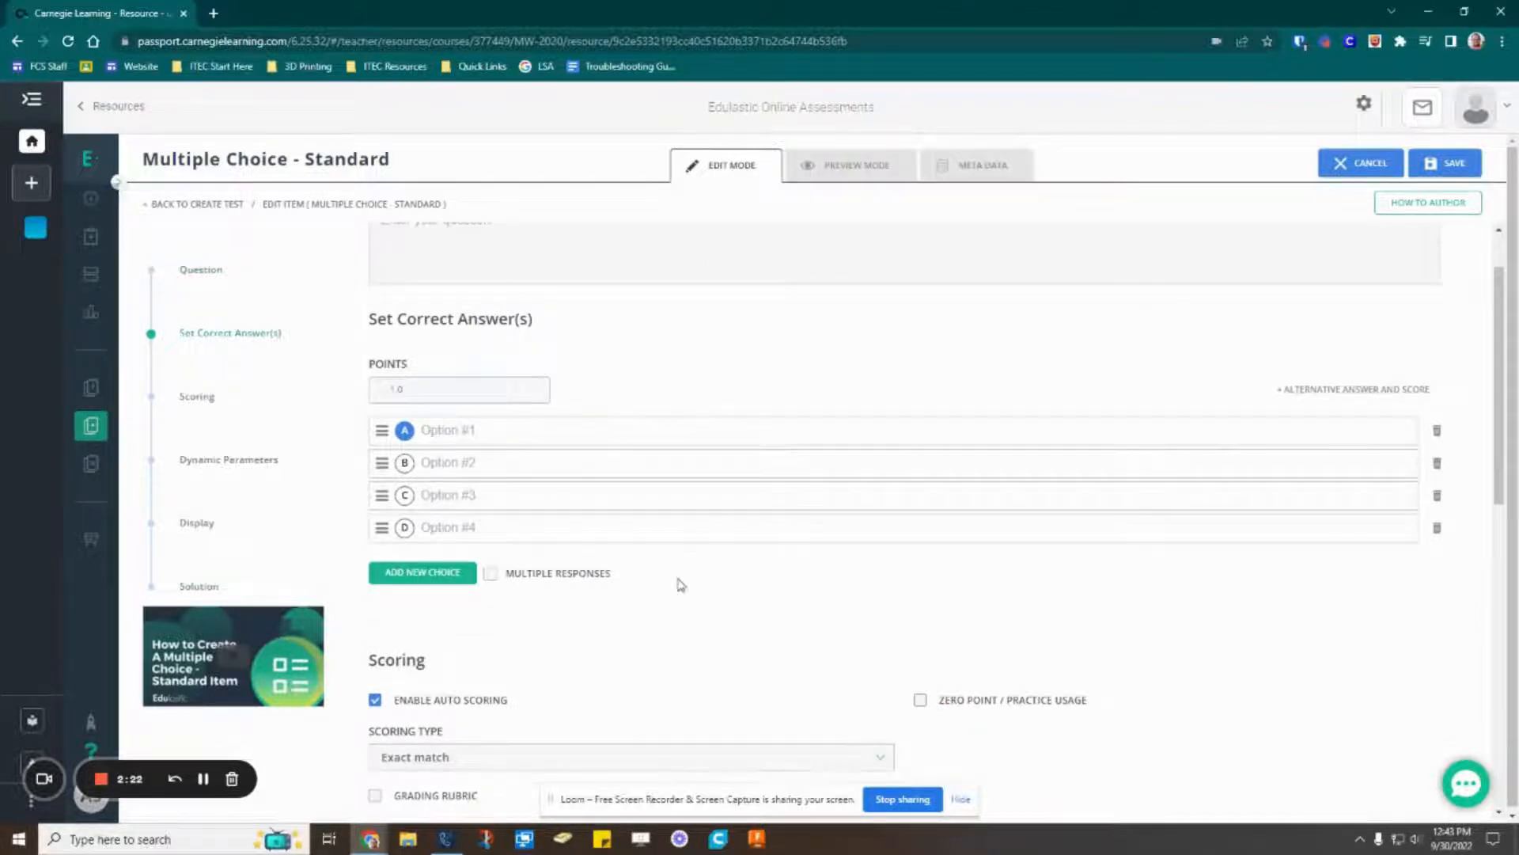
scroll(678, 578, "down", 3)
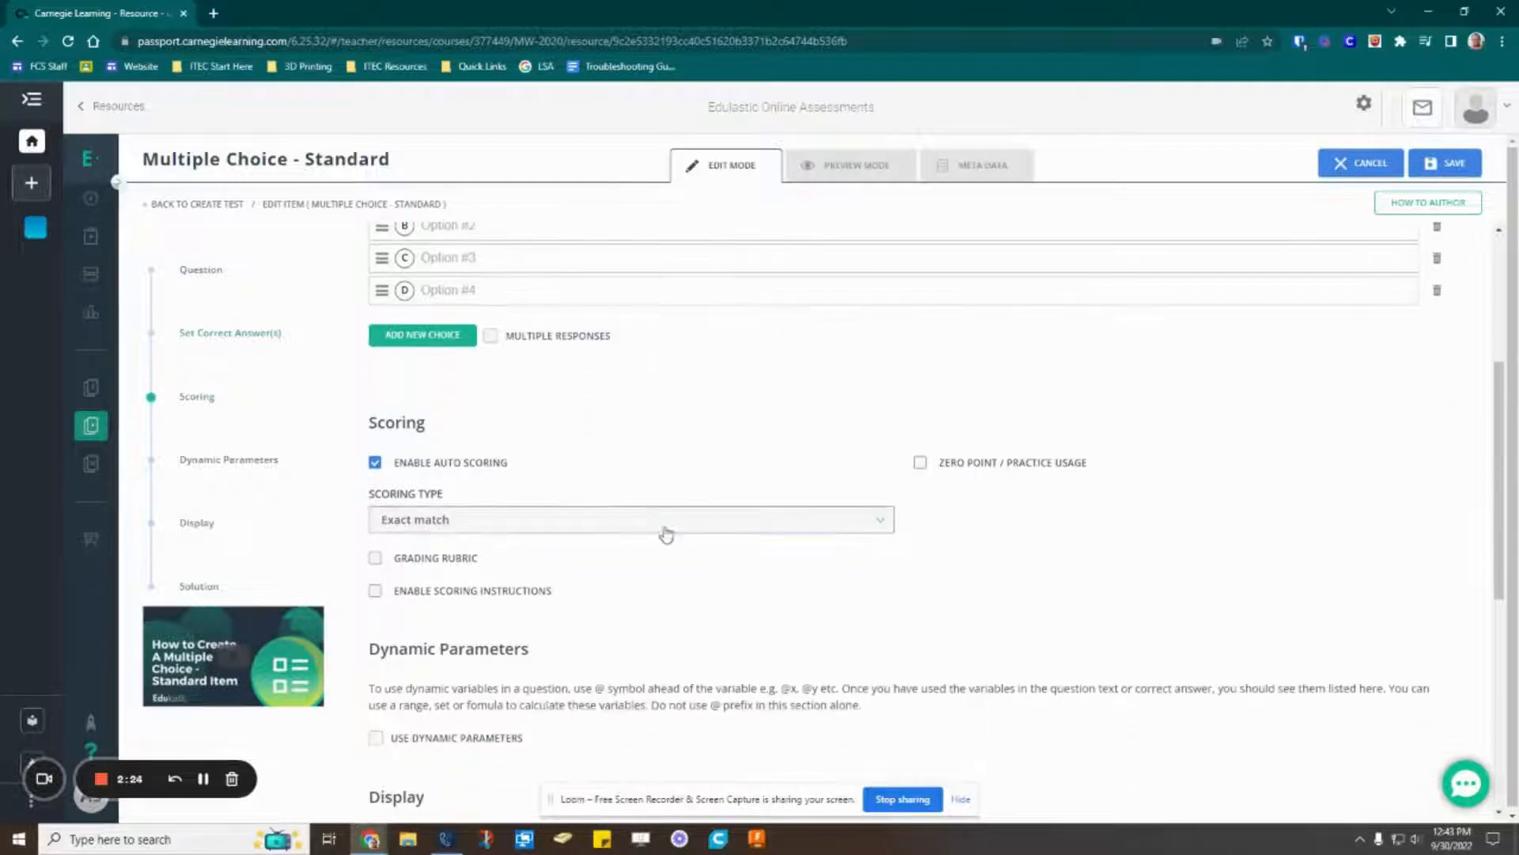
scroll(597, 533, "down", 4)
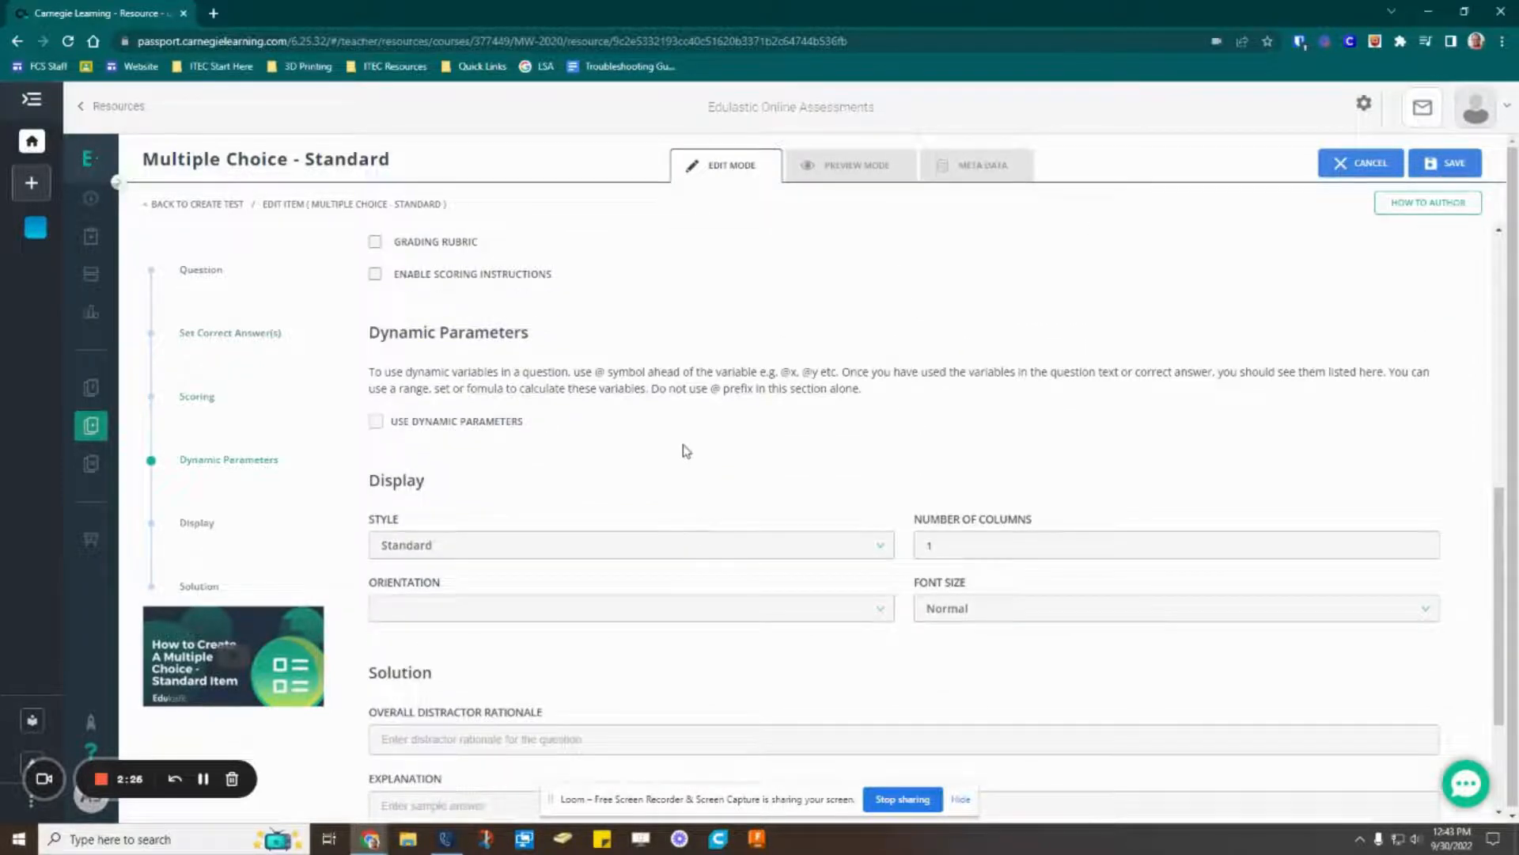
scroll(665, 459, "down", 3)
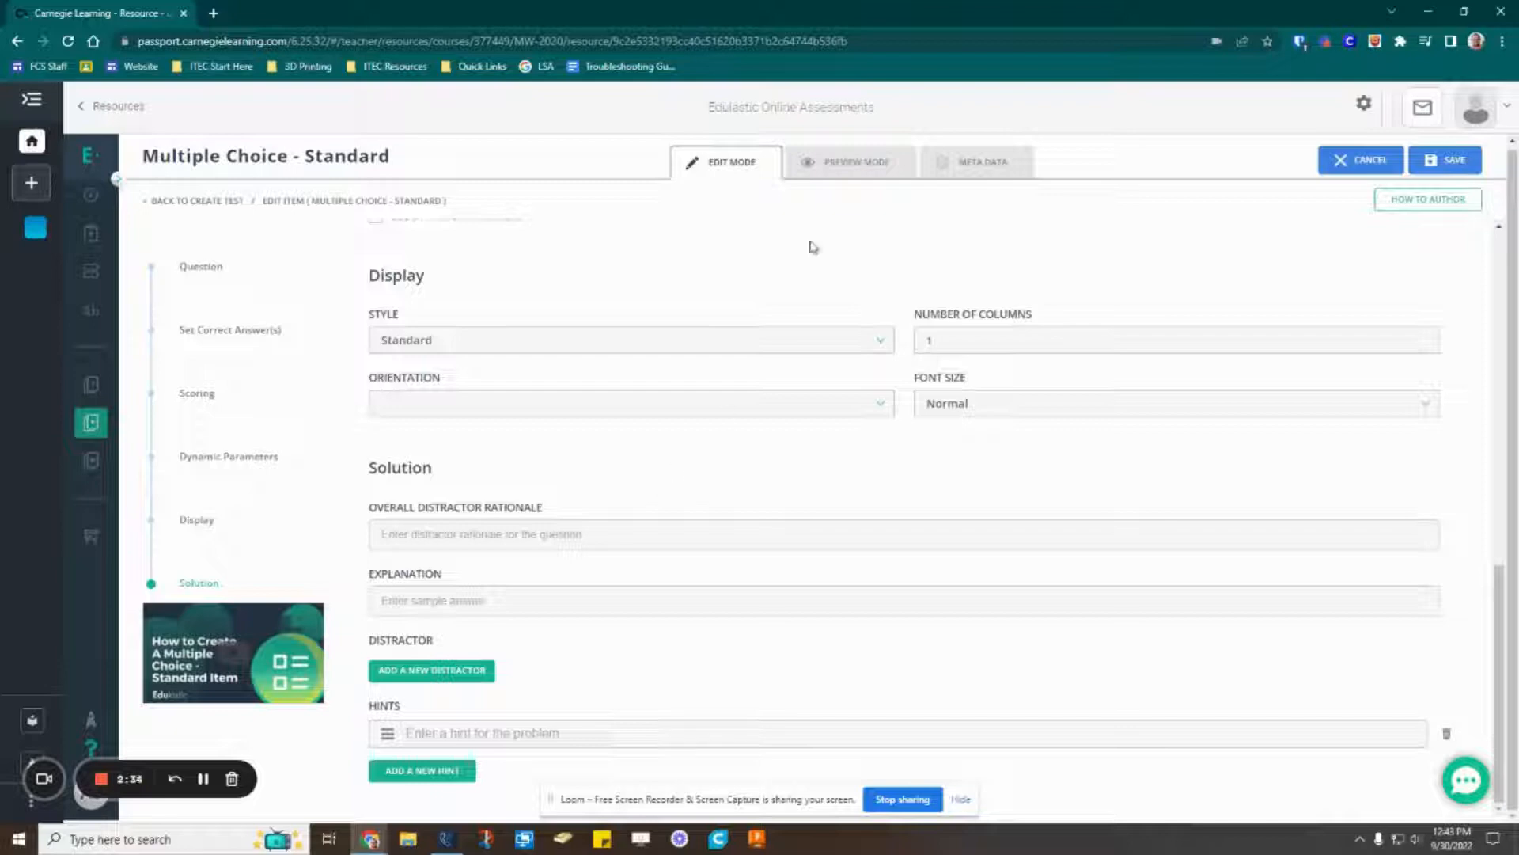
Examine the item's metadata options, including the skill selection and tags, and cancel the item without saving
left_click(966, 168)
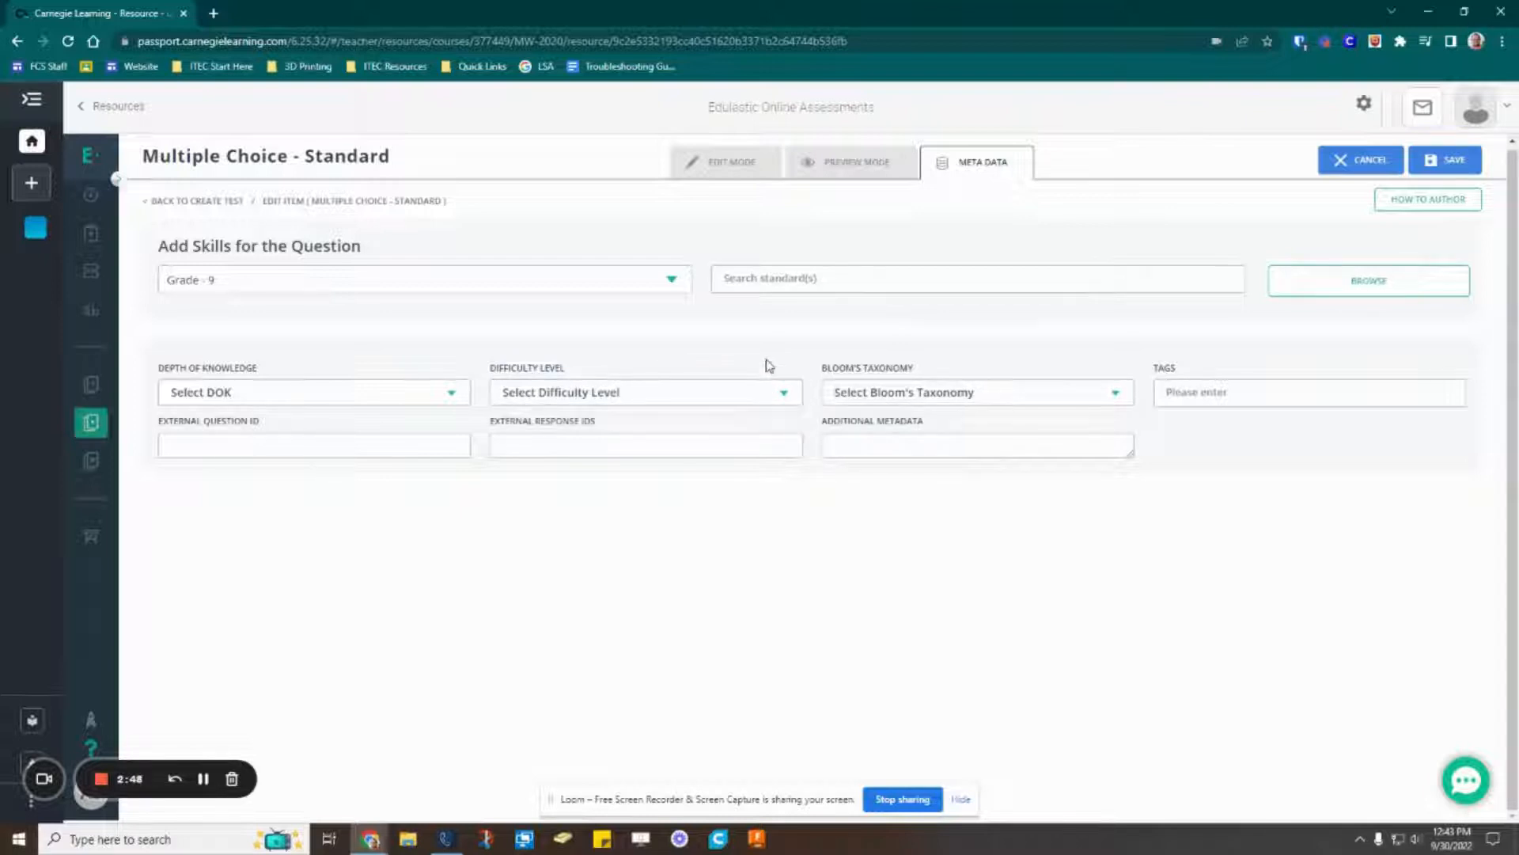
left_click(672, 281)
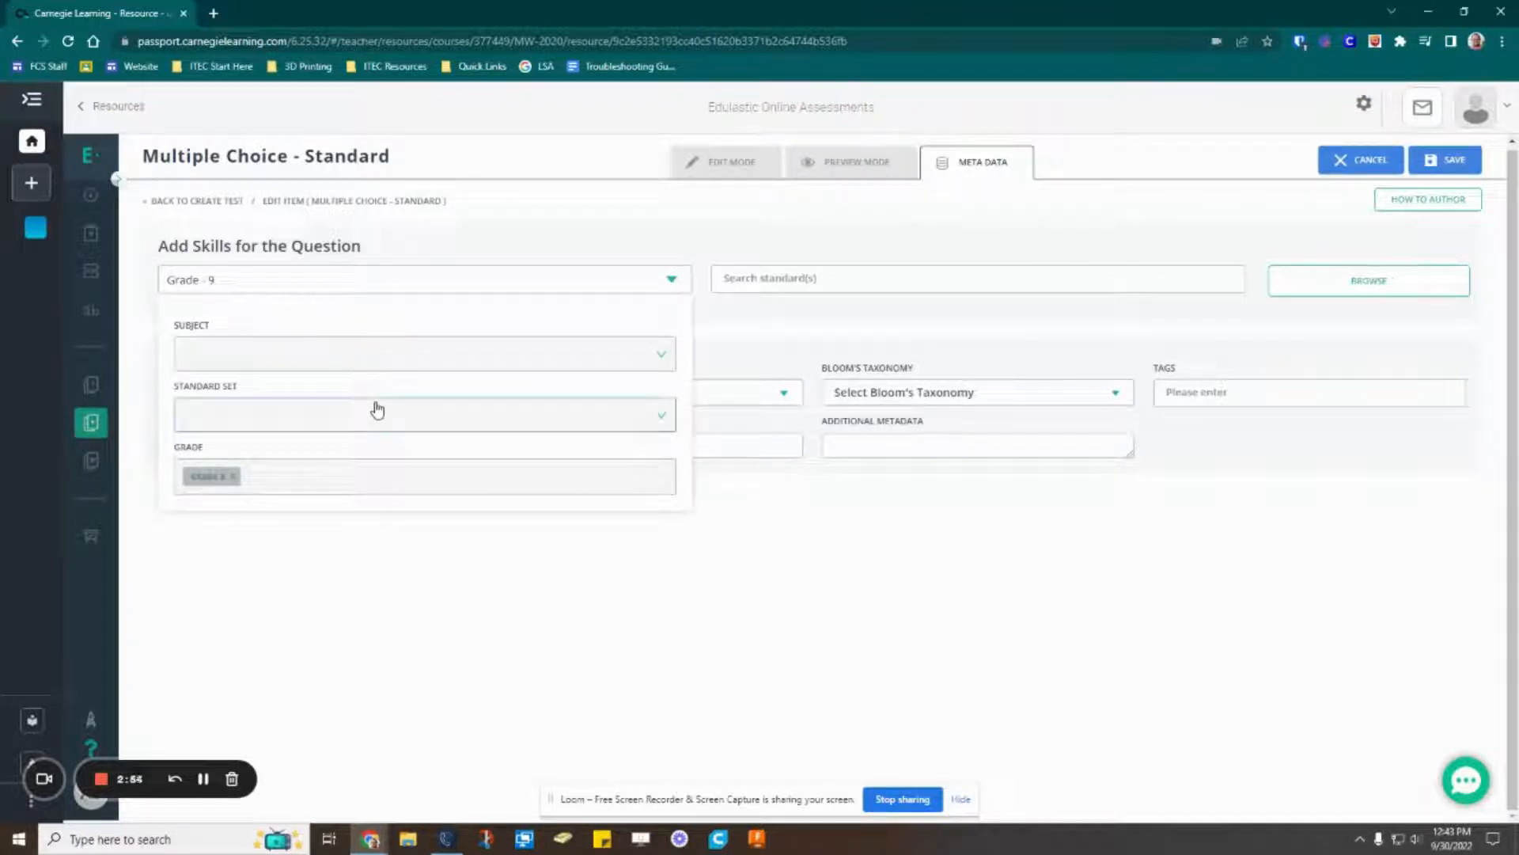
left_click(671, 281)
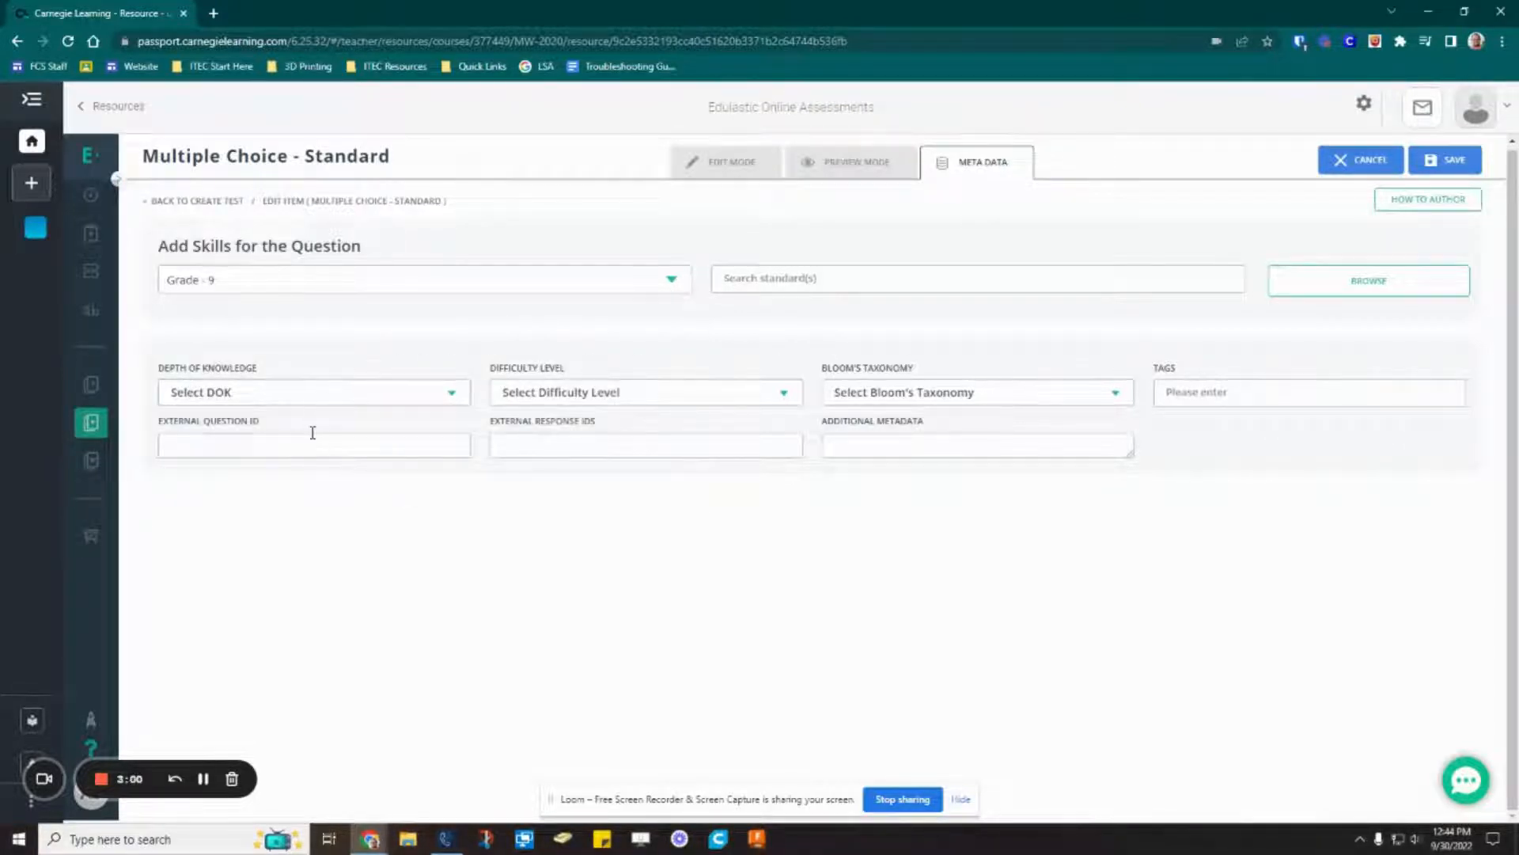
left_click(1238, 400)
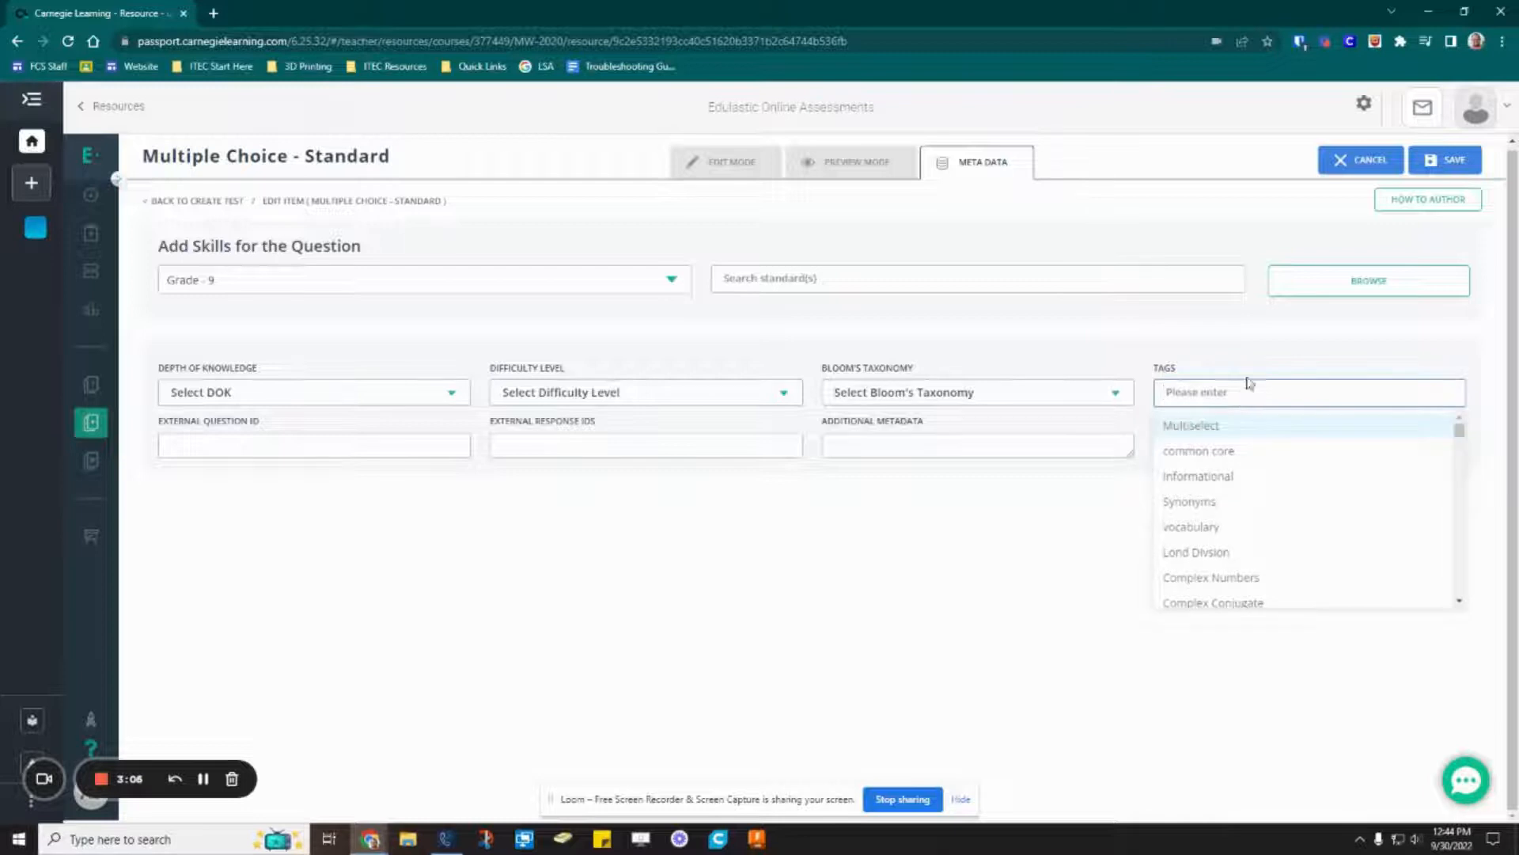
left_click(1258, 425)
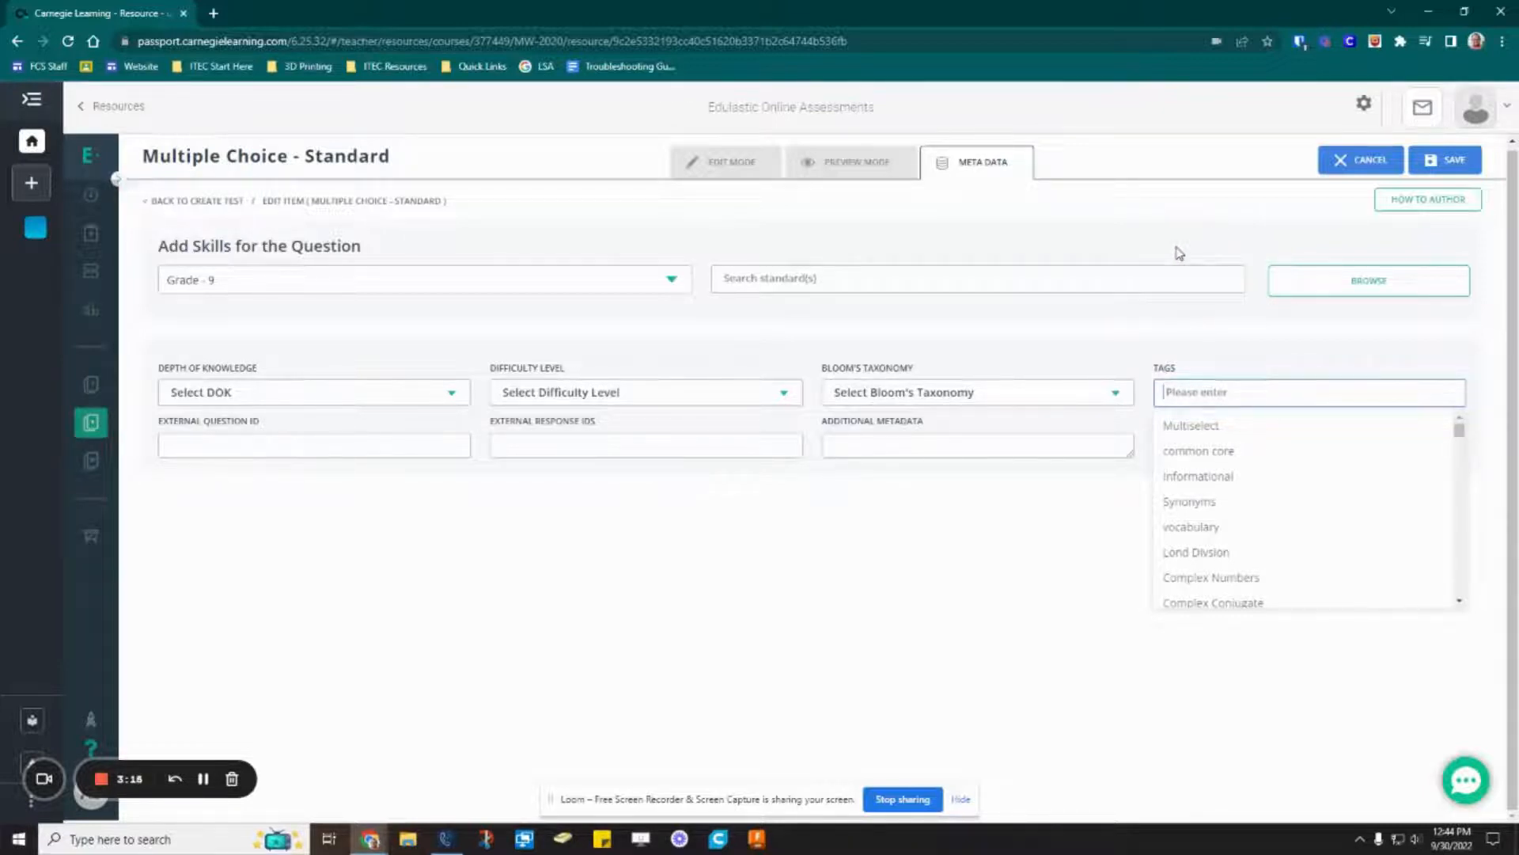
left_click(1358, 161)
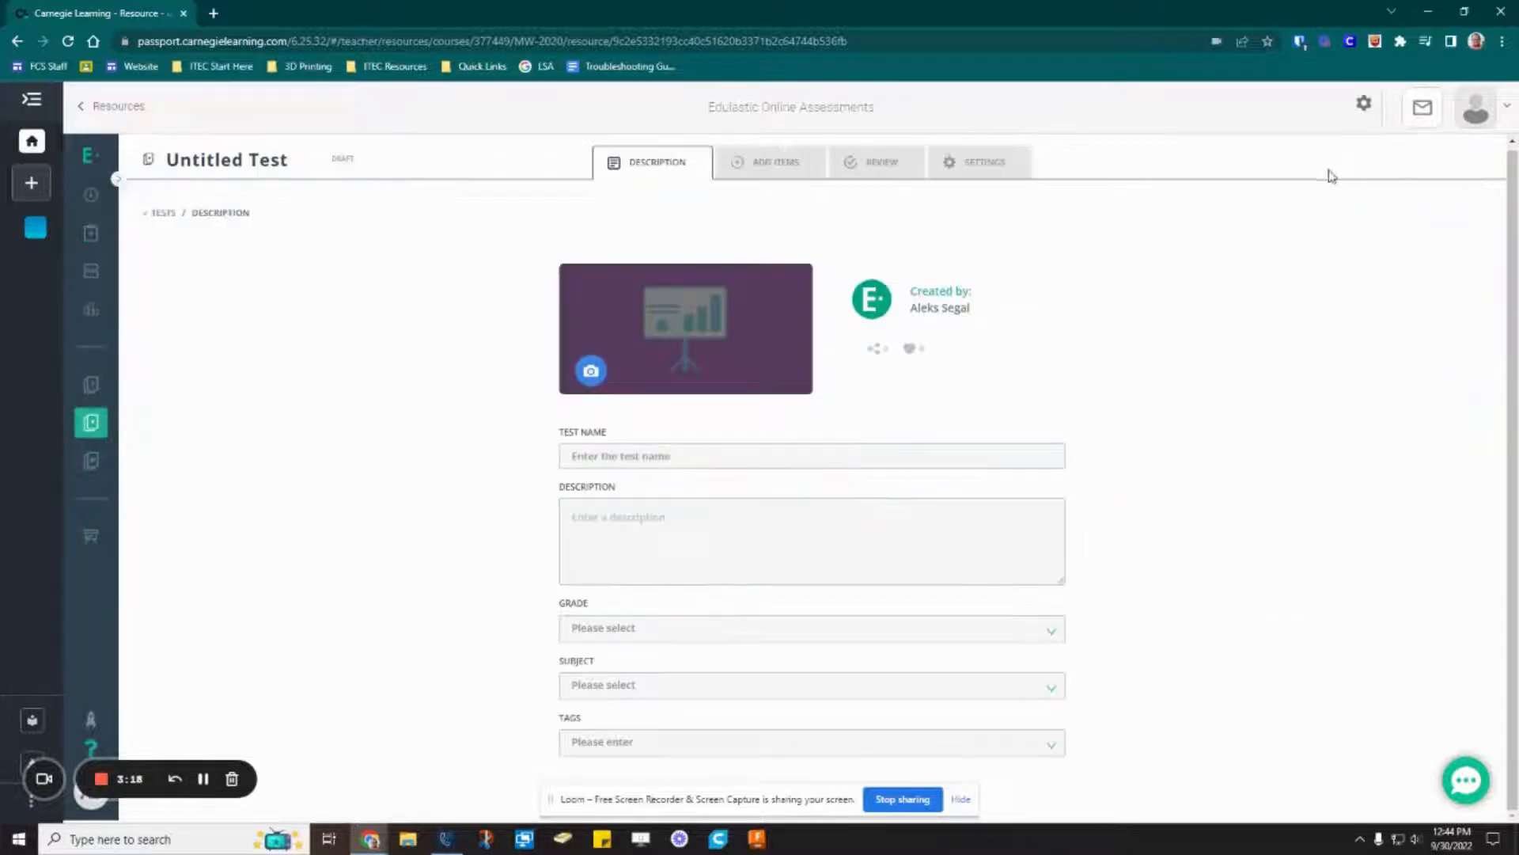
Name the new test "Test" so that items can be added to it
left_click(773, 163)
left_click(750, 160)
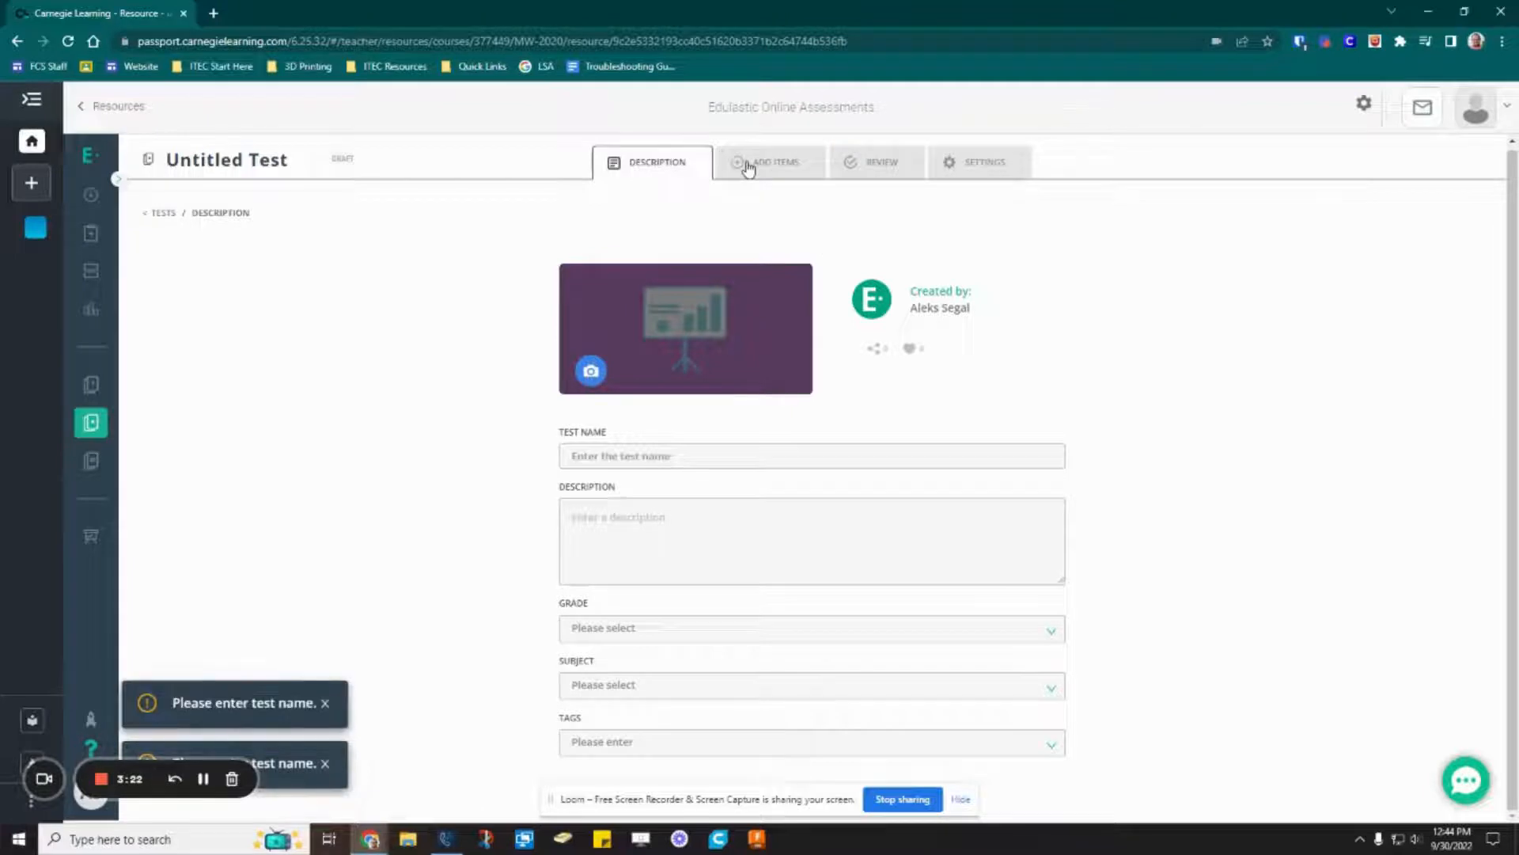
left_click(697, 455)
type("Test")
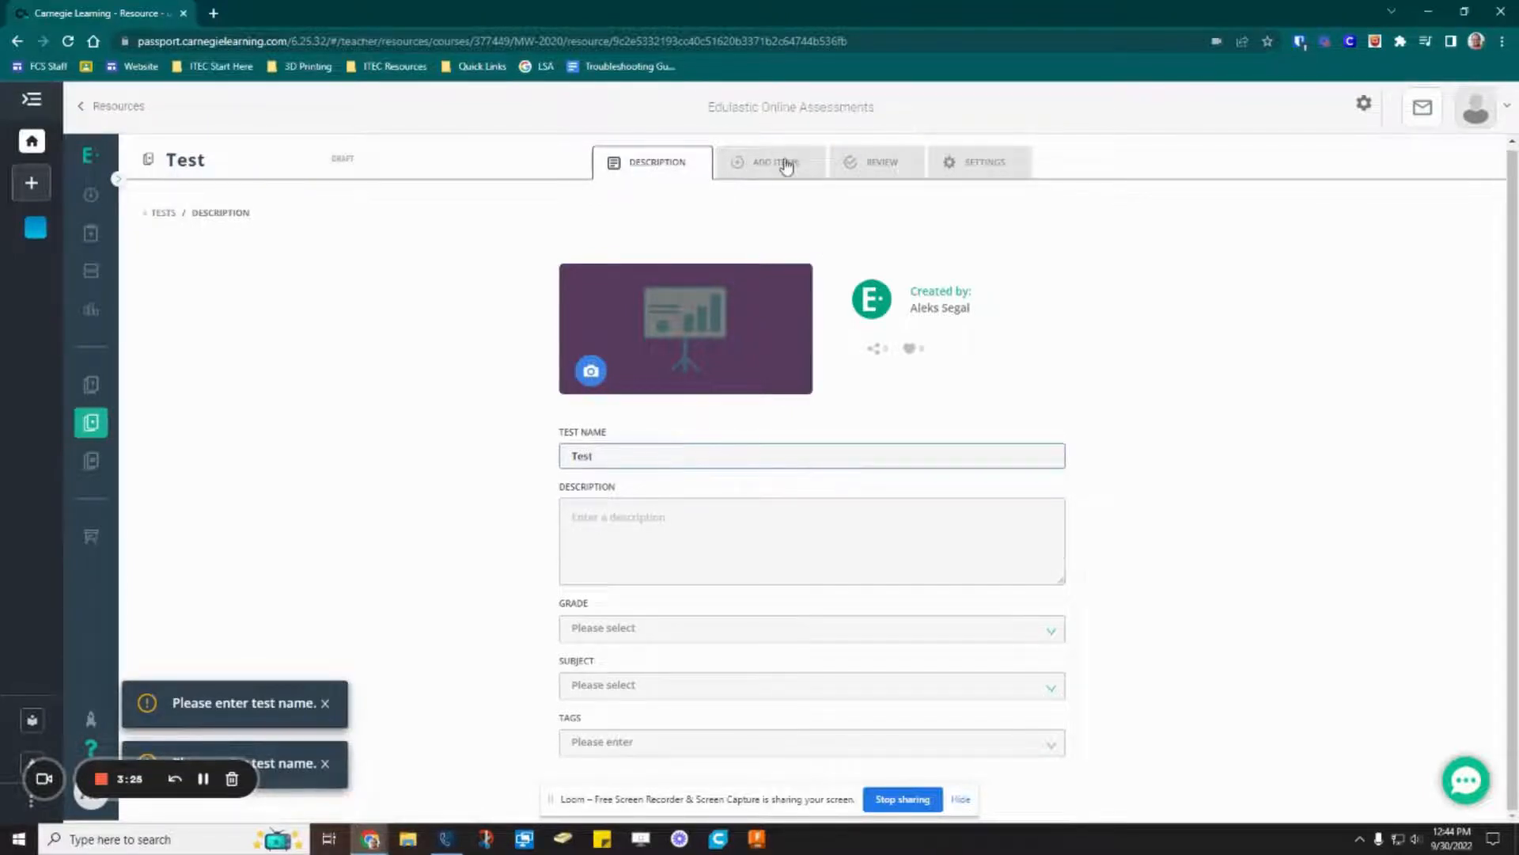
Add the library question about the paragraph's best central idea to the test and check its item and standards summary in the review
left_click(780, 163)
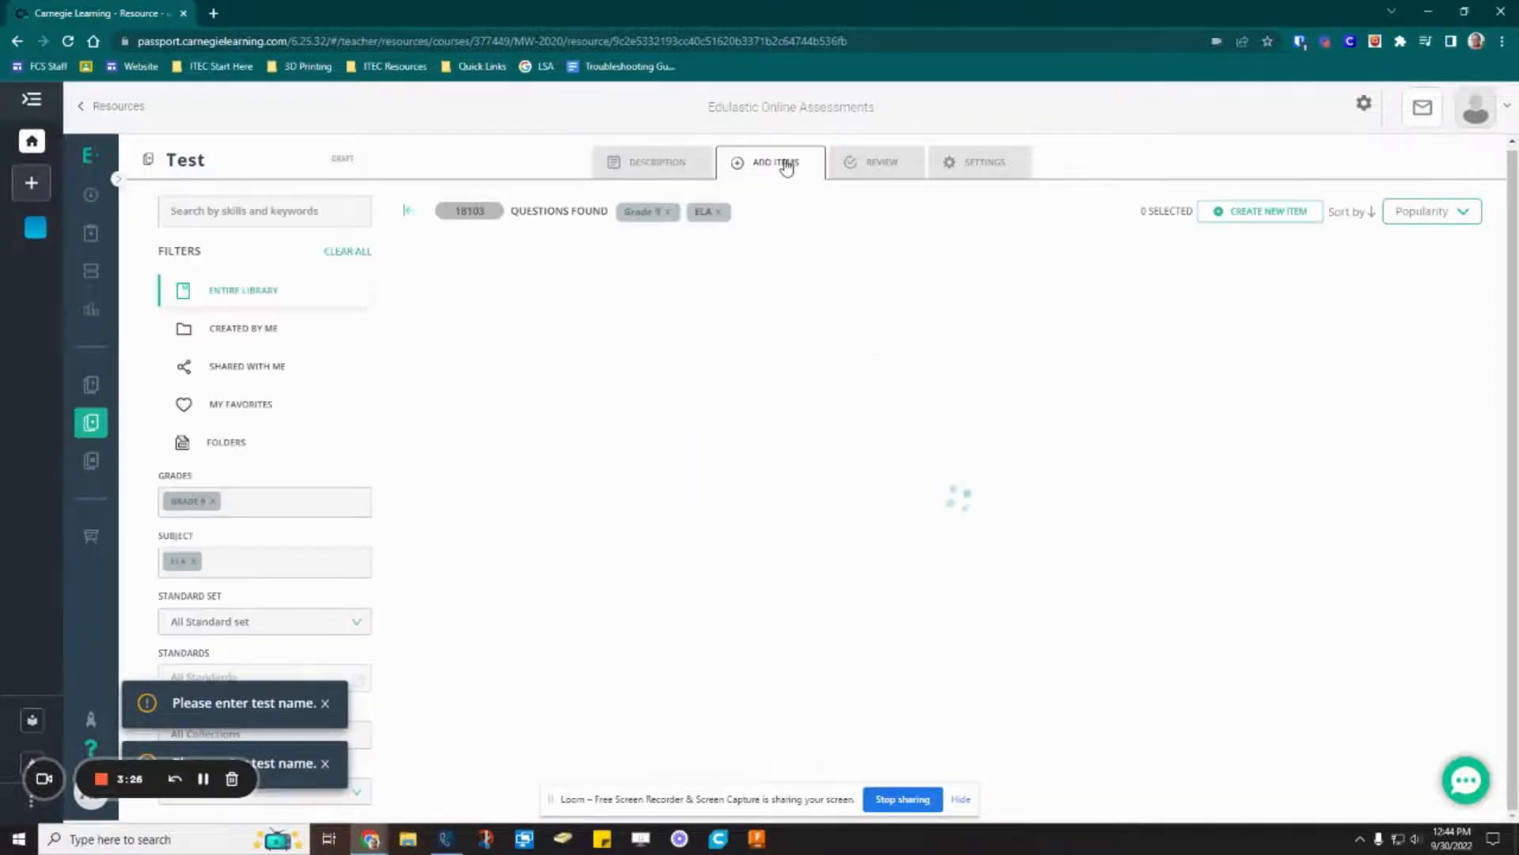
left_click(1453, 279)
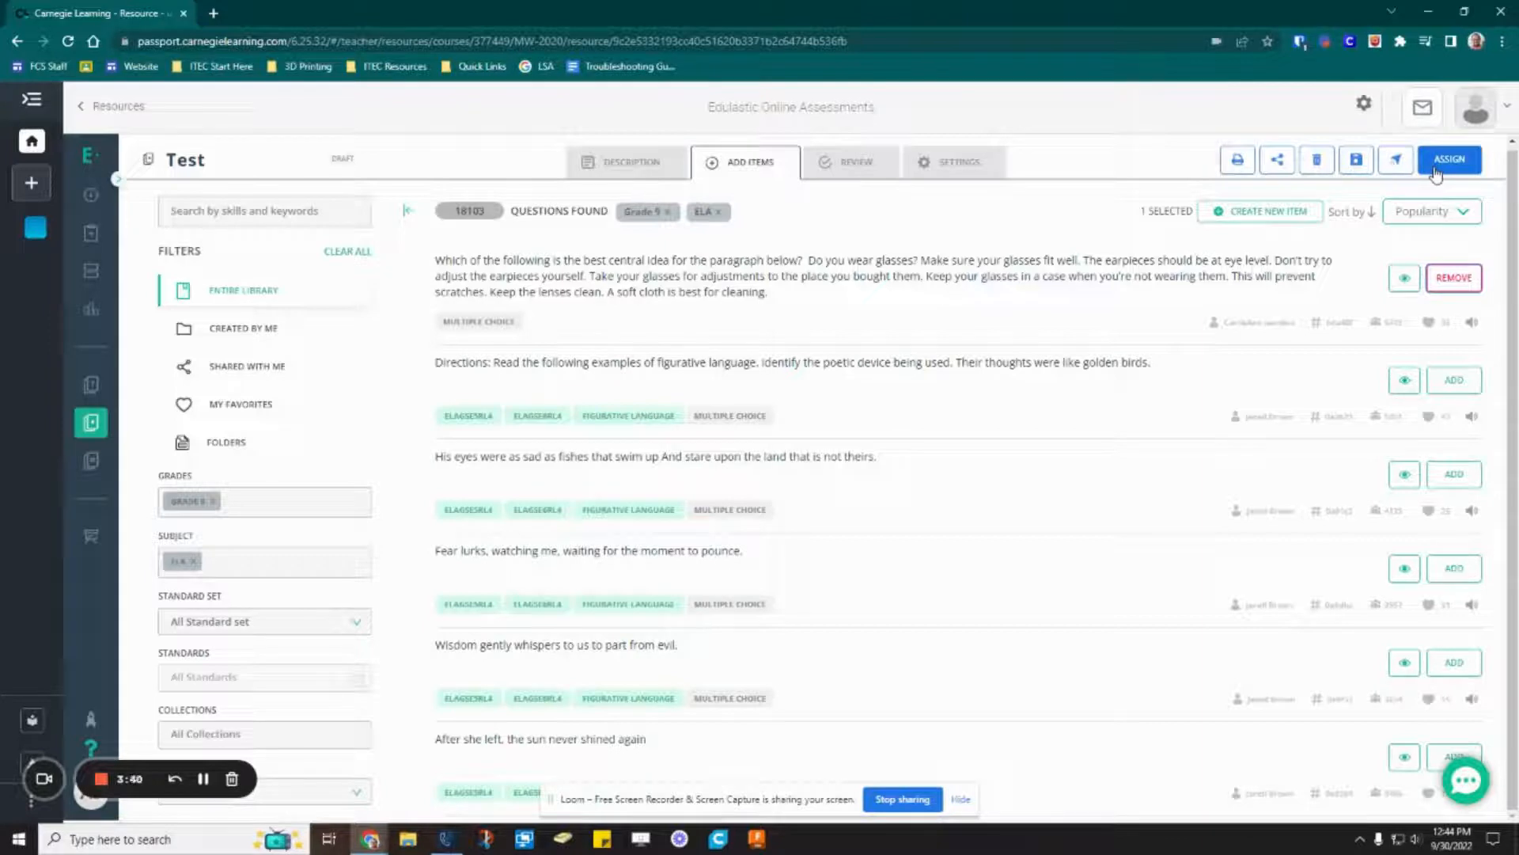
left_click(845, 162)
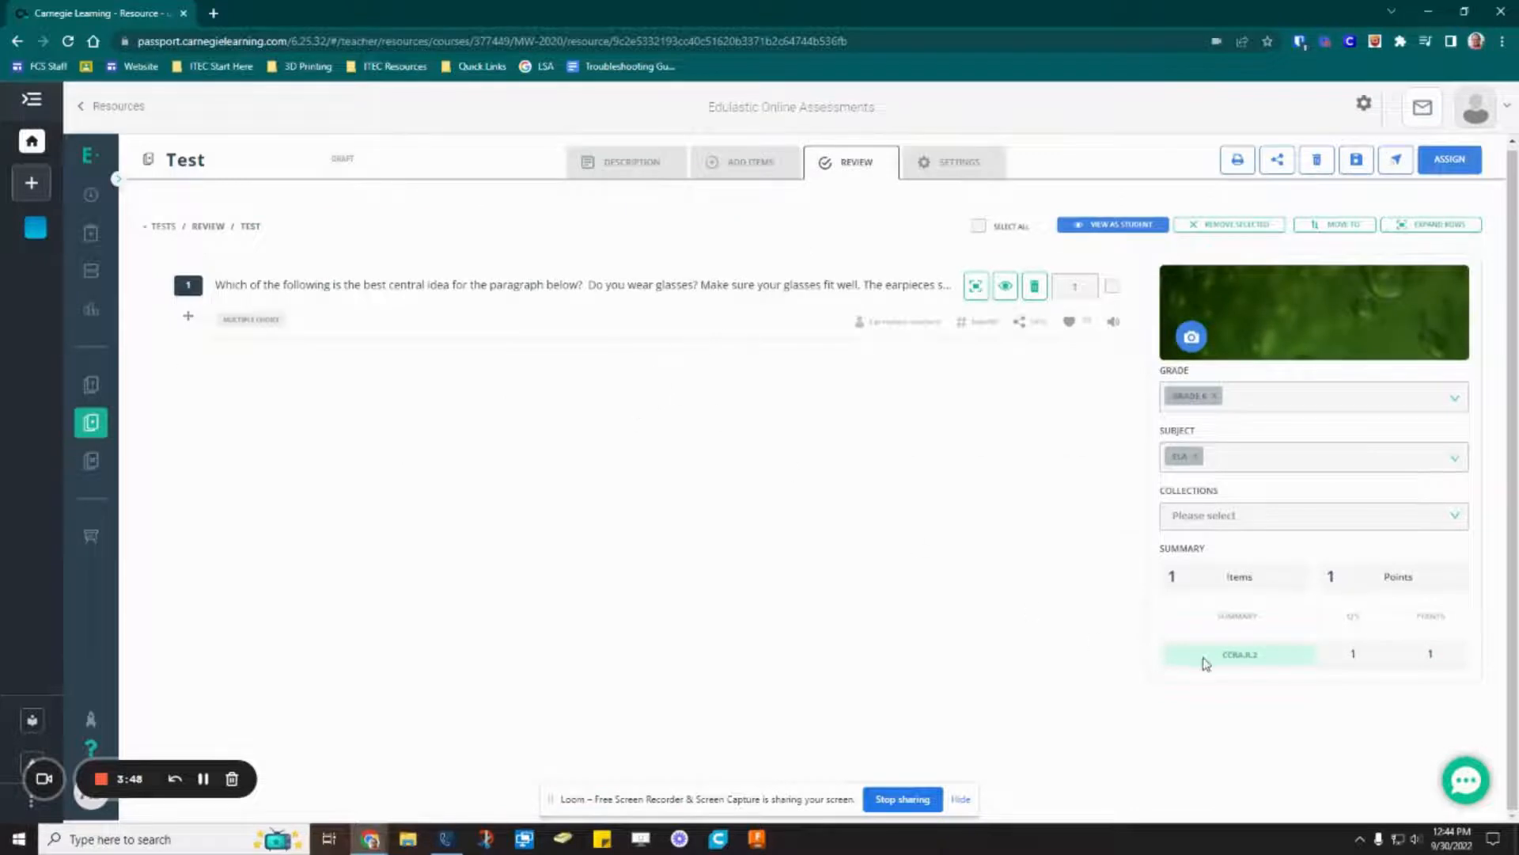
left_click_drag(1219, 663, 1274, 663)
left_click(986, 566)
Look through the test settings, covering test behavior, student tools, anti-cheating and miscellaneous options
left_click(956, 171)
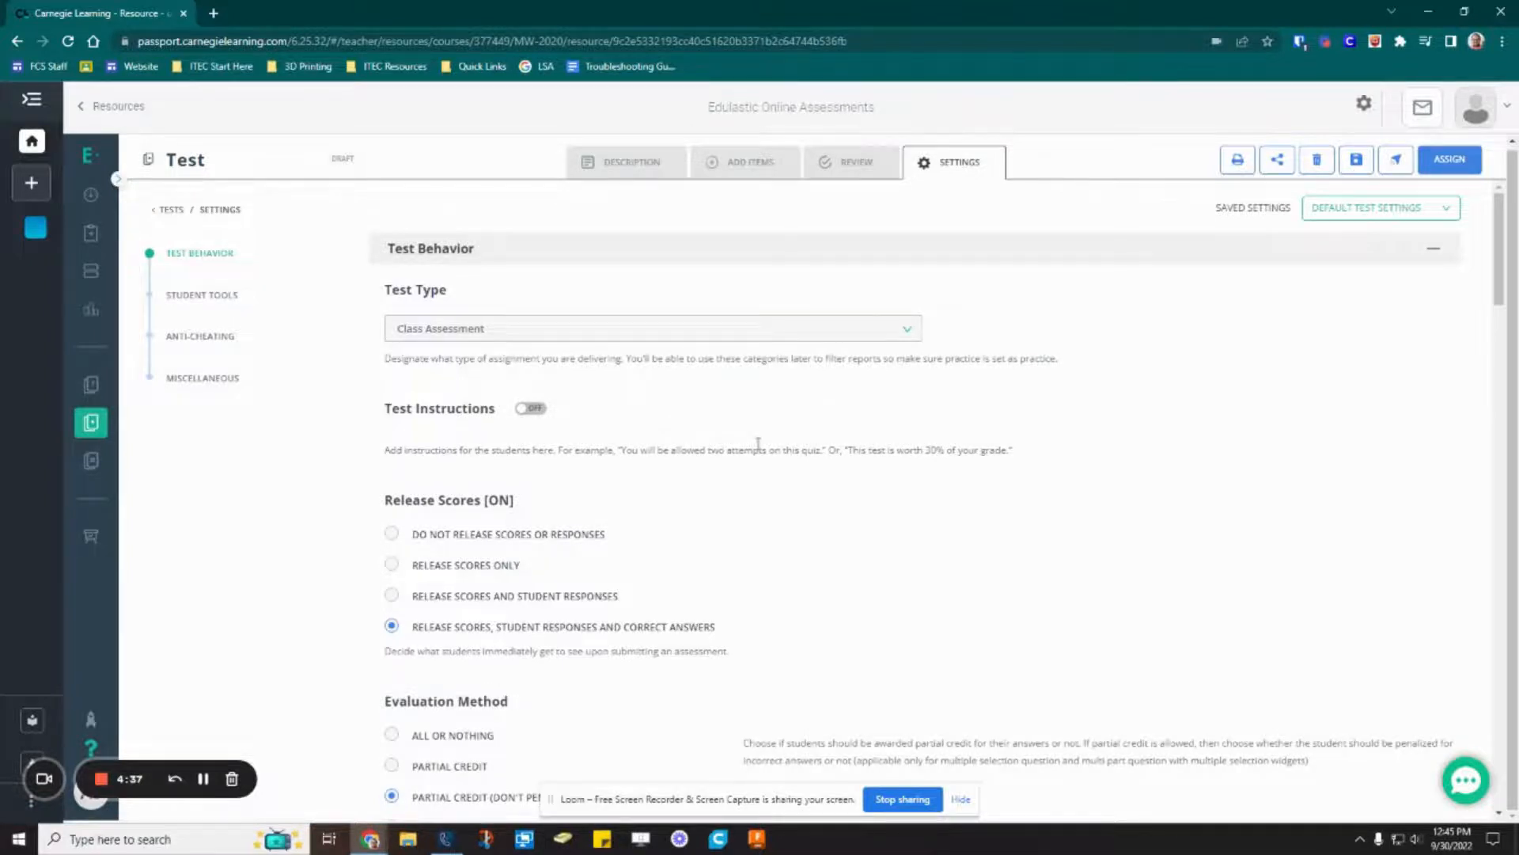
scroll(758, 443, "down", 7)
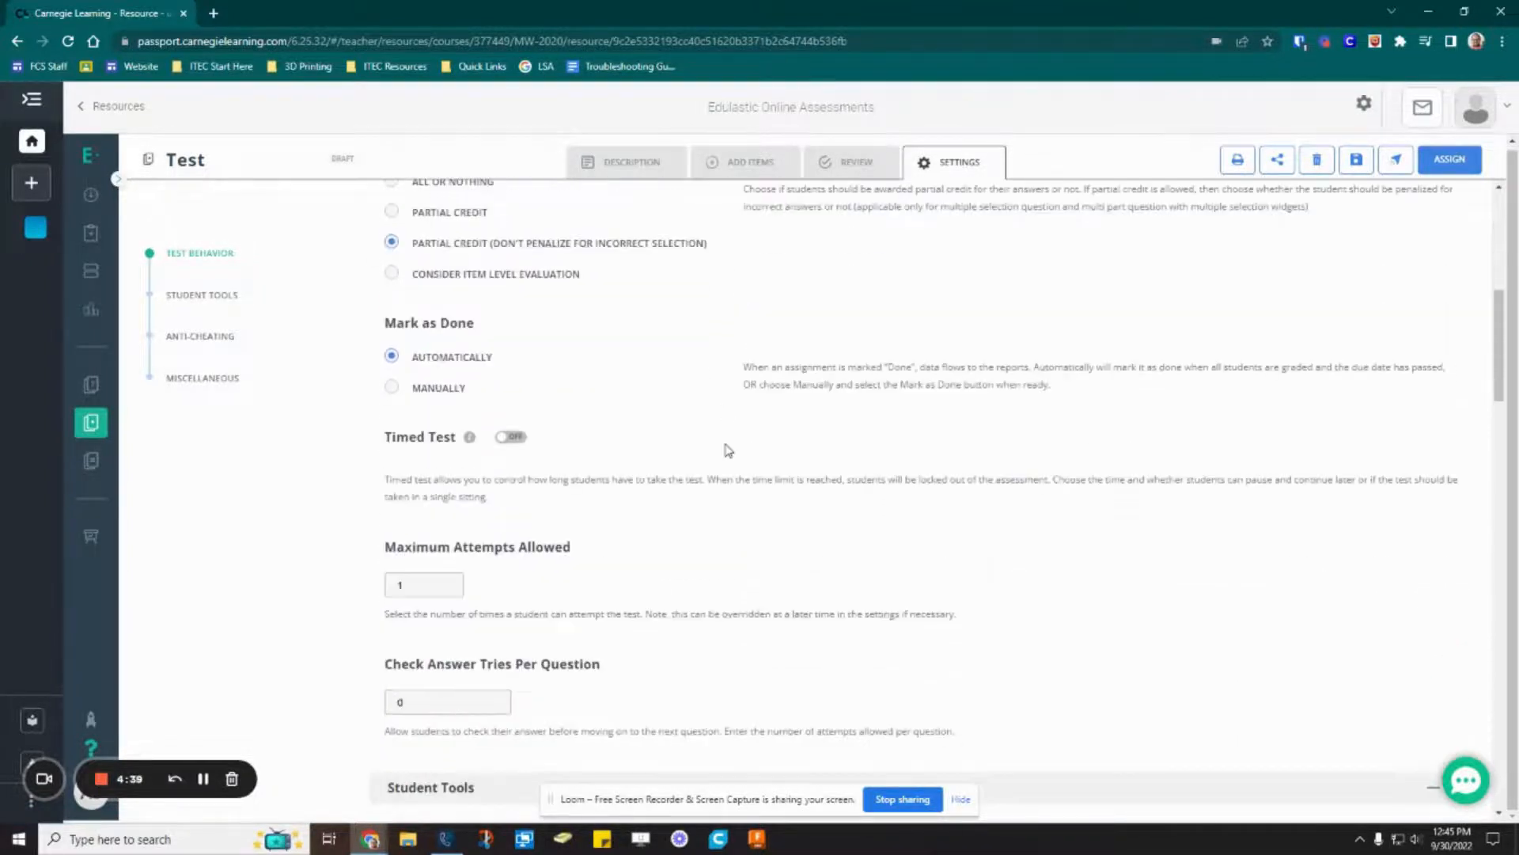
scroll(728, 450, "down", 3)
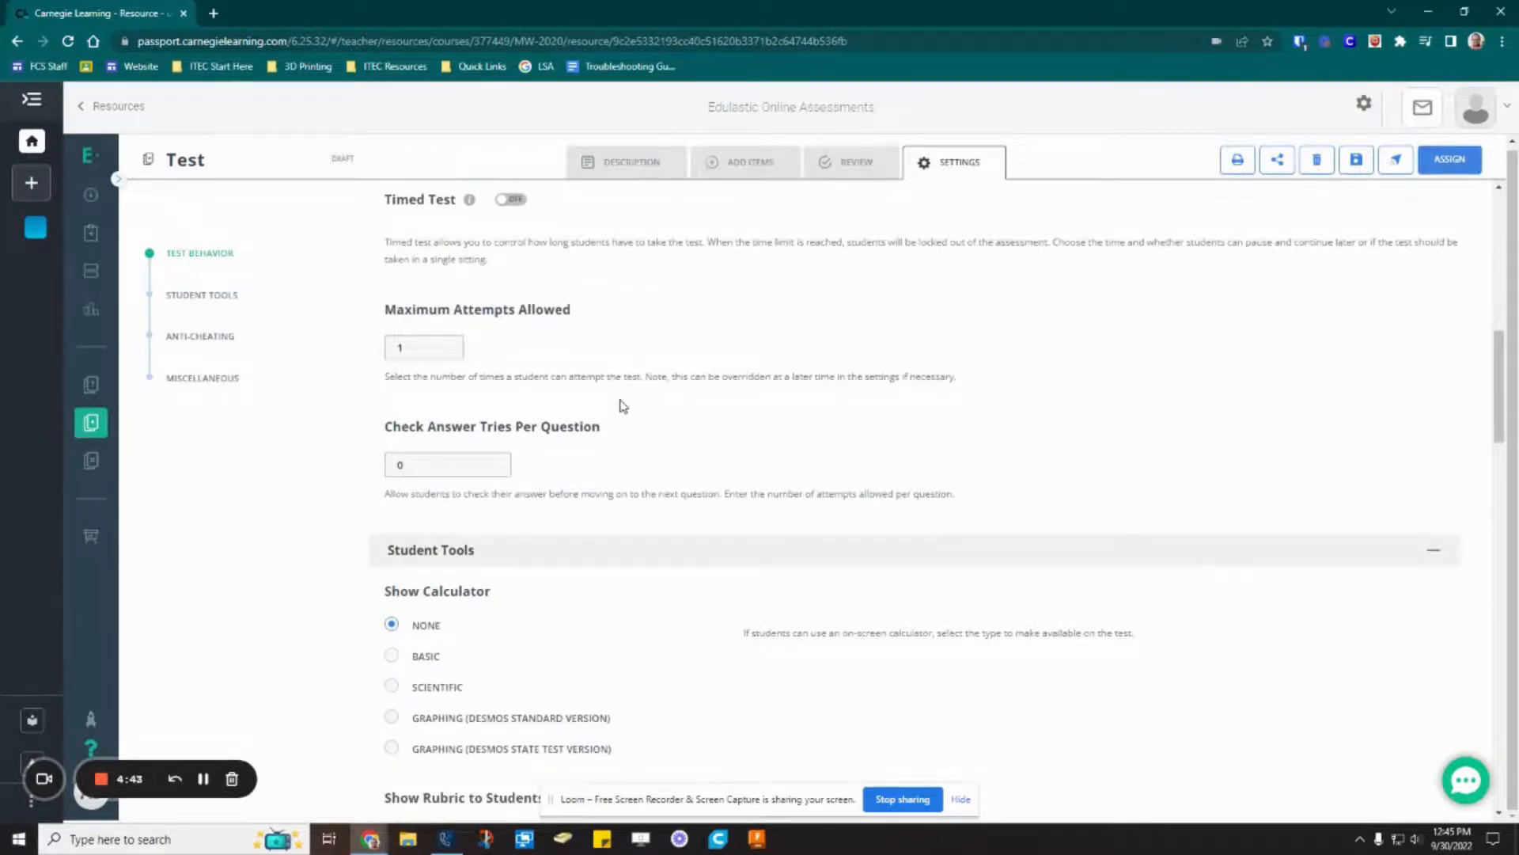
scroll(621, 404, "down", 2)
scroll(566, 455, "down", 2)
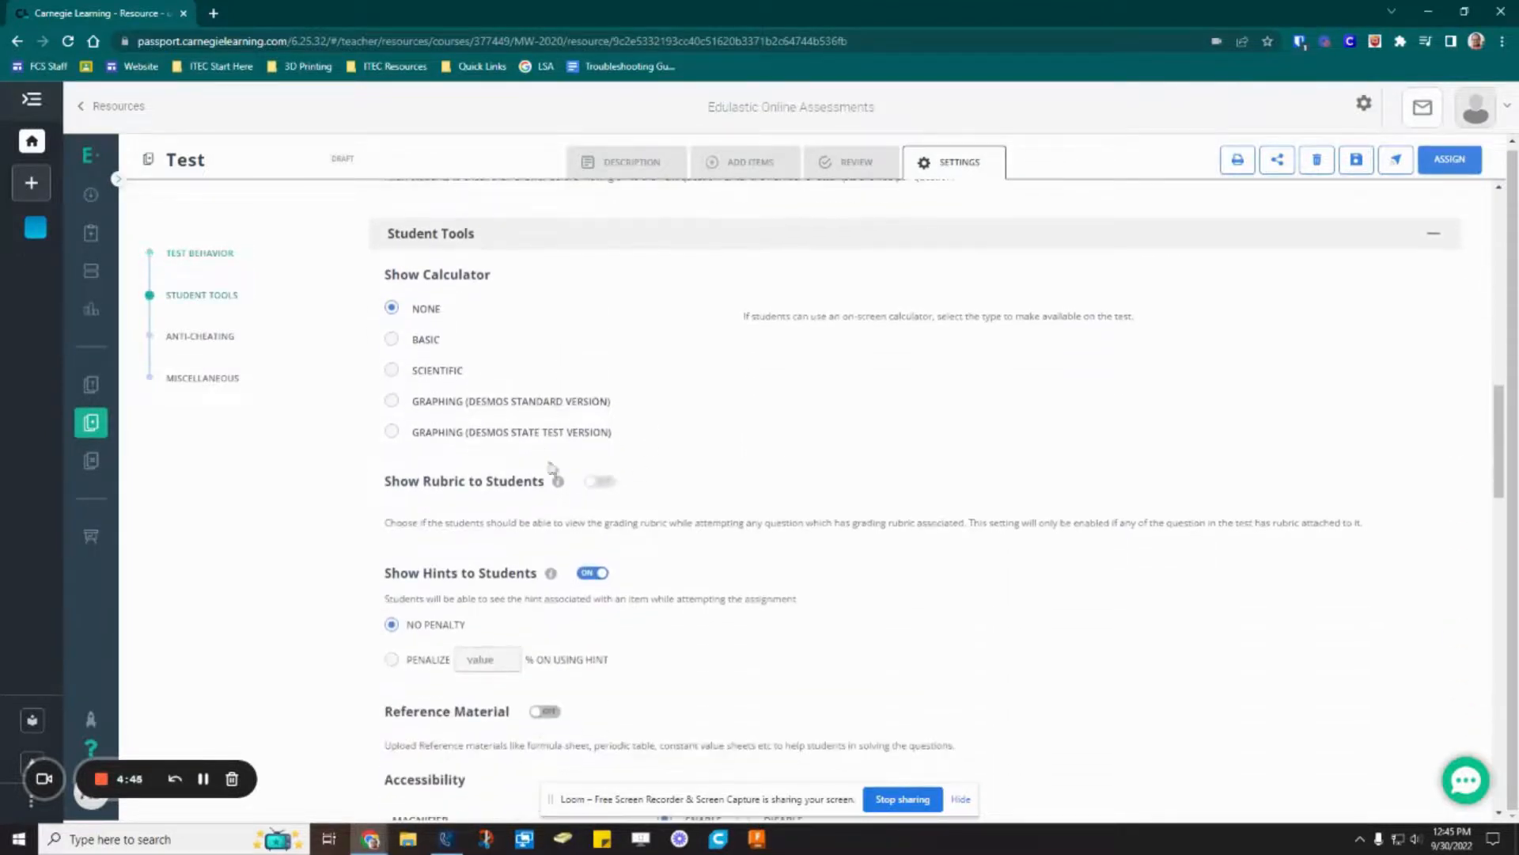
scroll(551, 467, "down", 4)
scroll(582, 500, "down", 1)
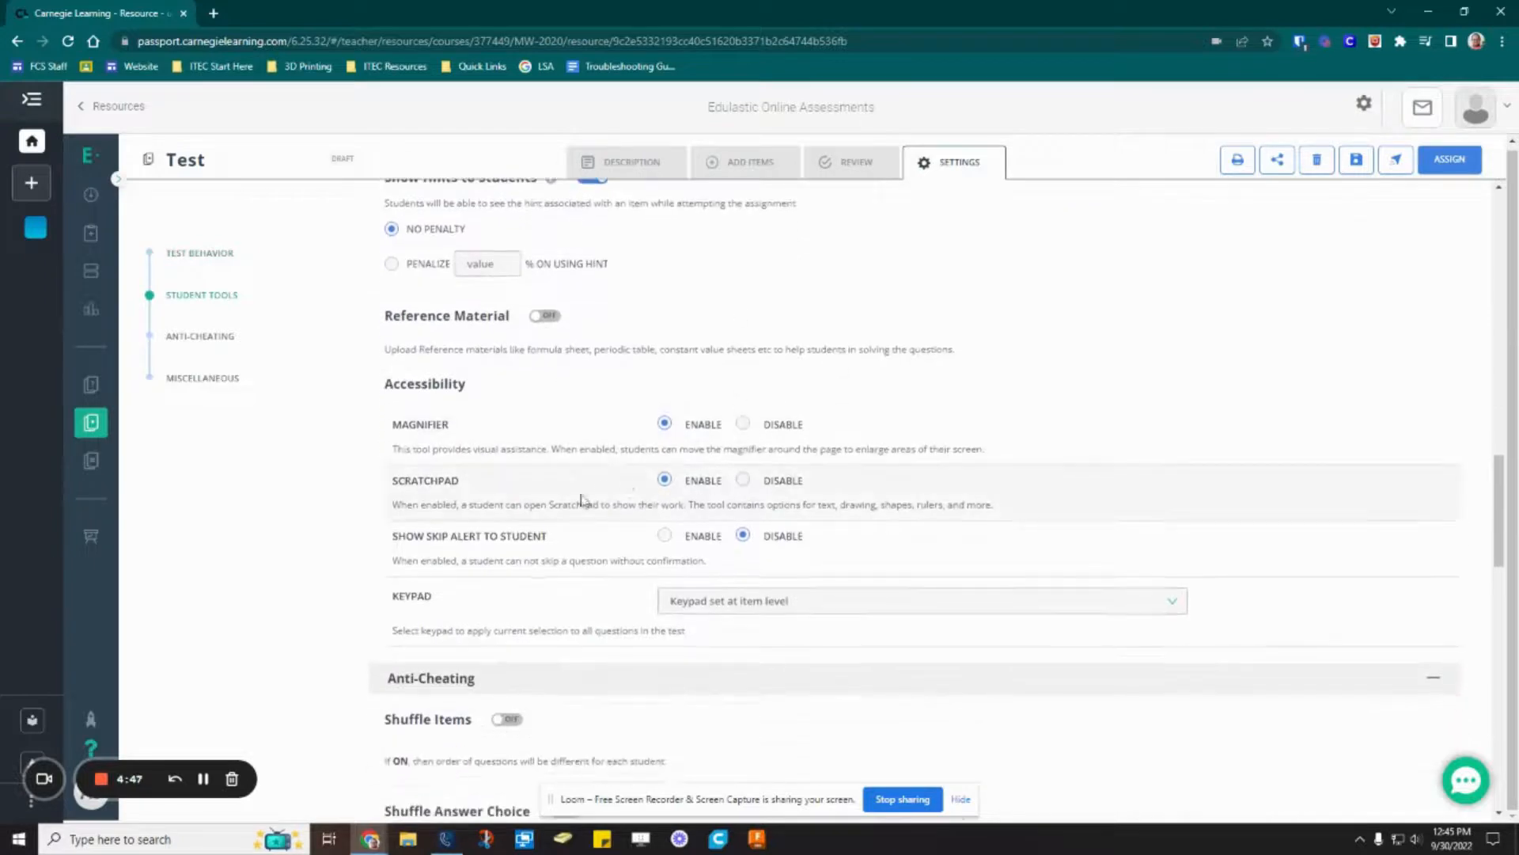
scroll(586, 546, "down", 5)
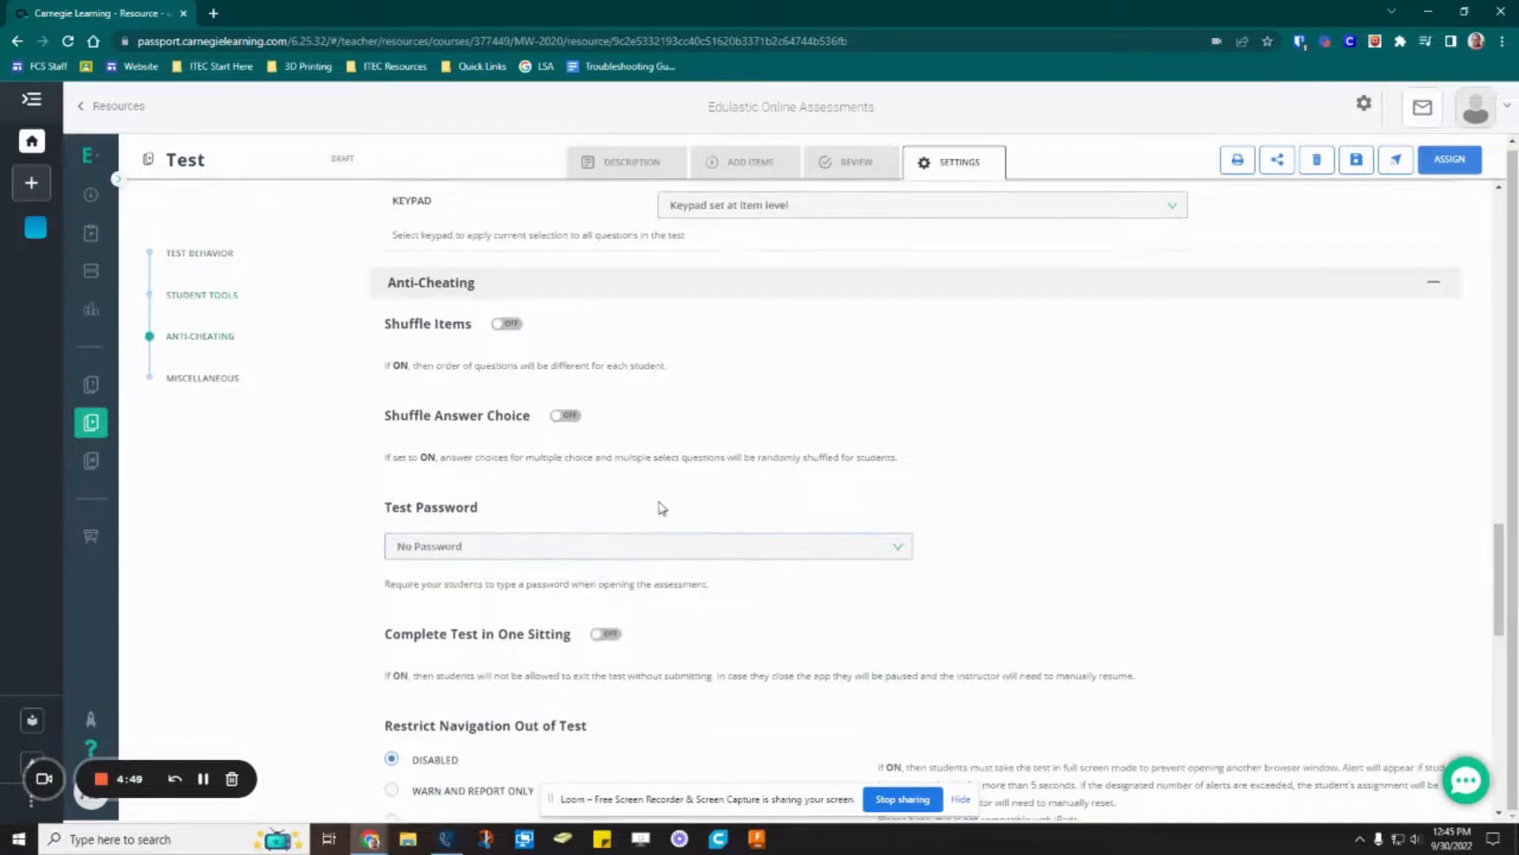
scroll(662, 508, "down", 2)
scroll(679, 526, "down", 2)
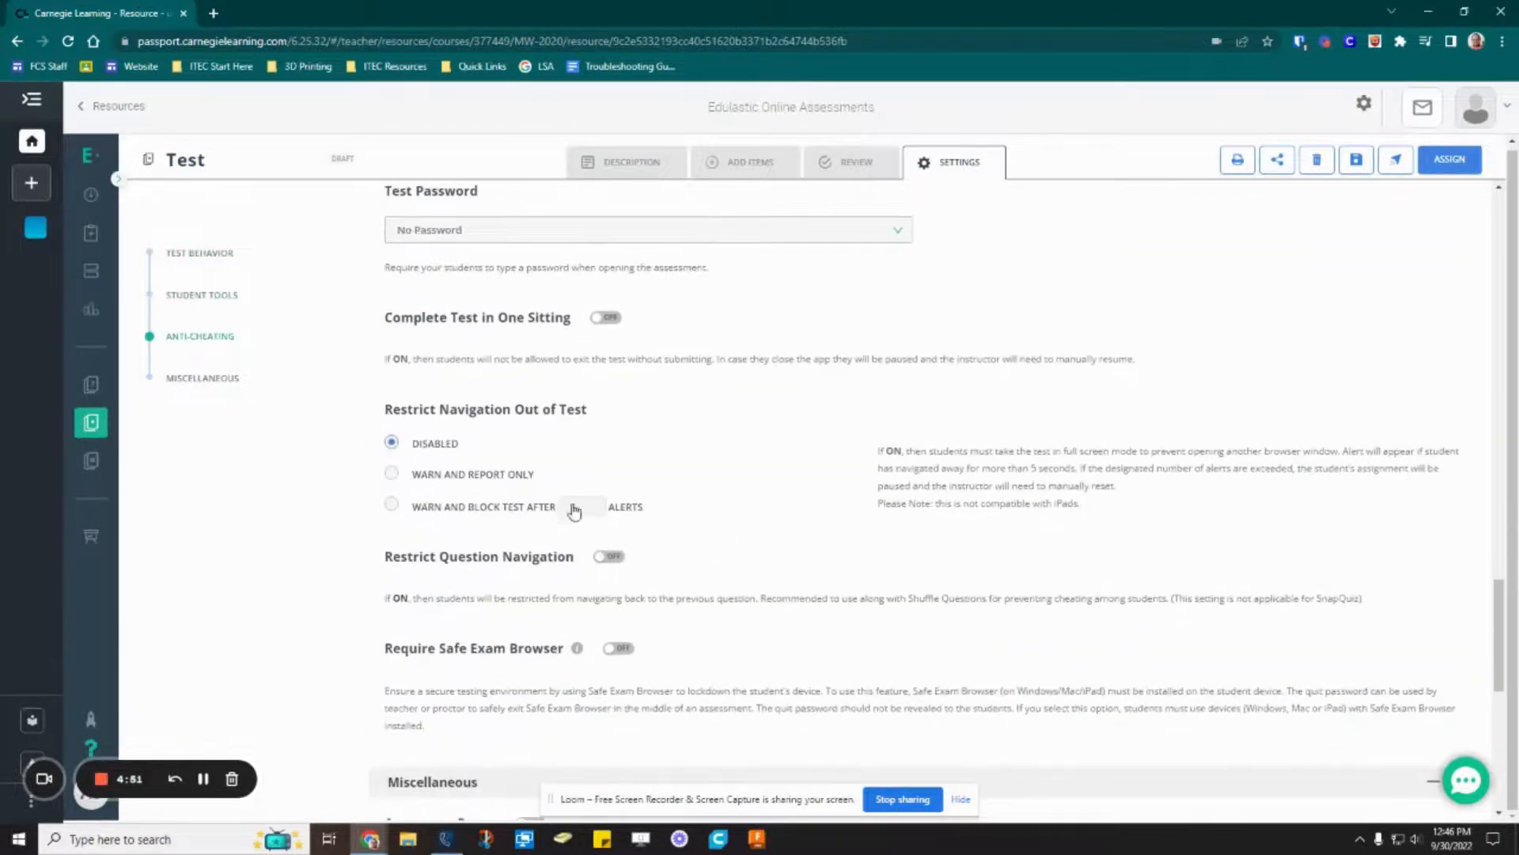
scroll(575, 513, "down", 7)
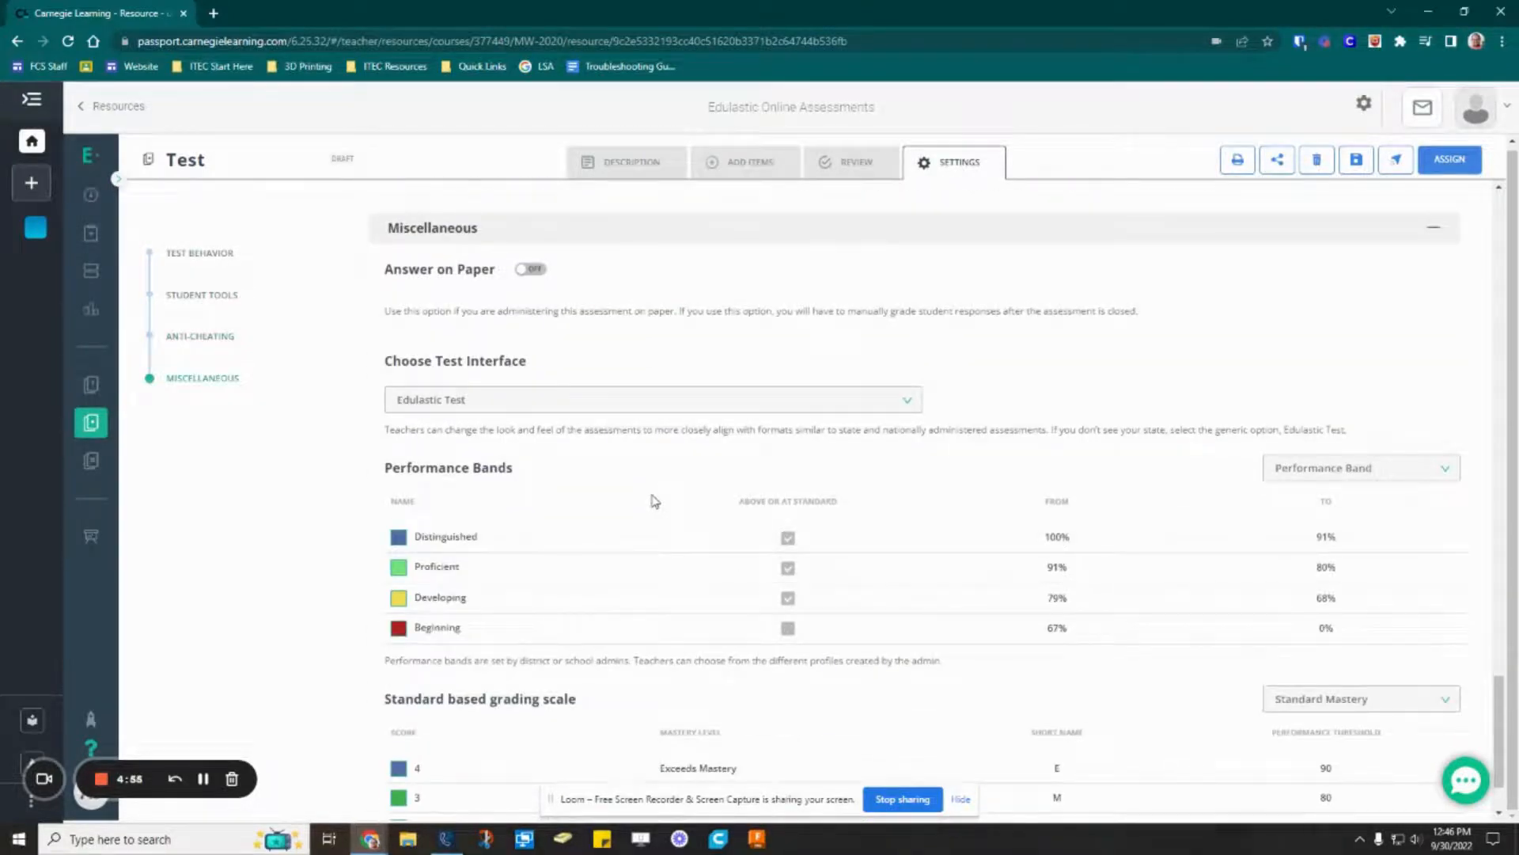
Set the test interface to Georgia Milestones (GA) in the miscellaneous test settings
left_click_drag(379, 361, 537, 361)
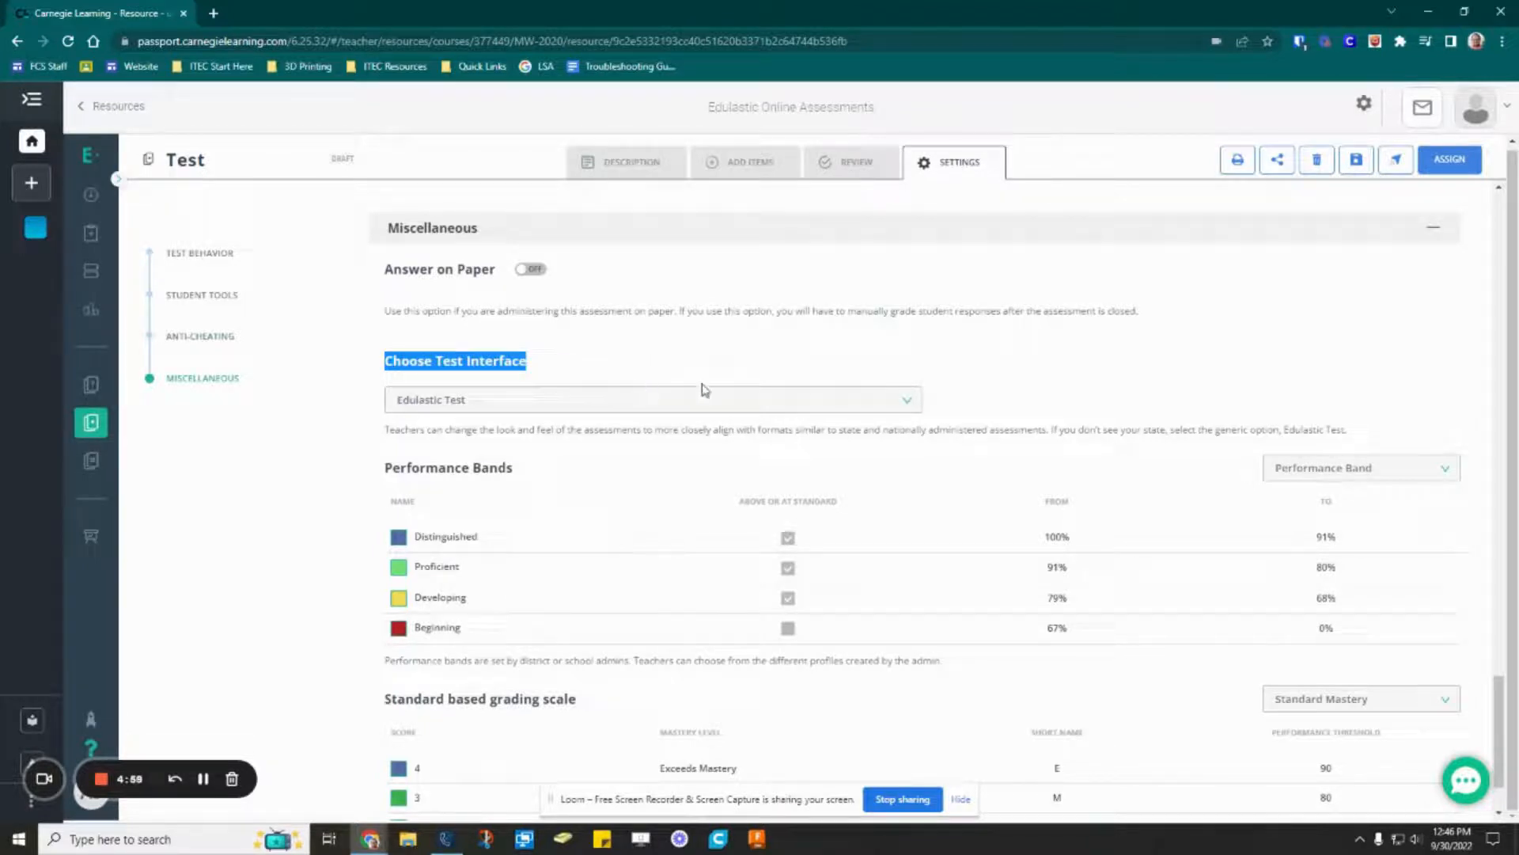
left_click(913, 414)
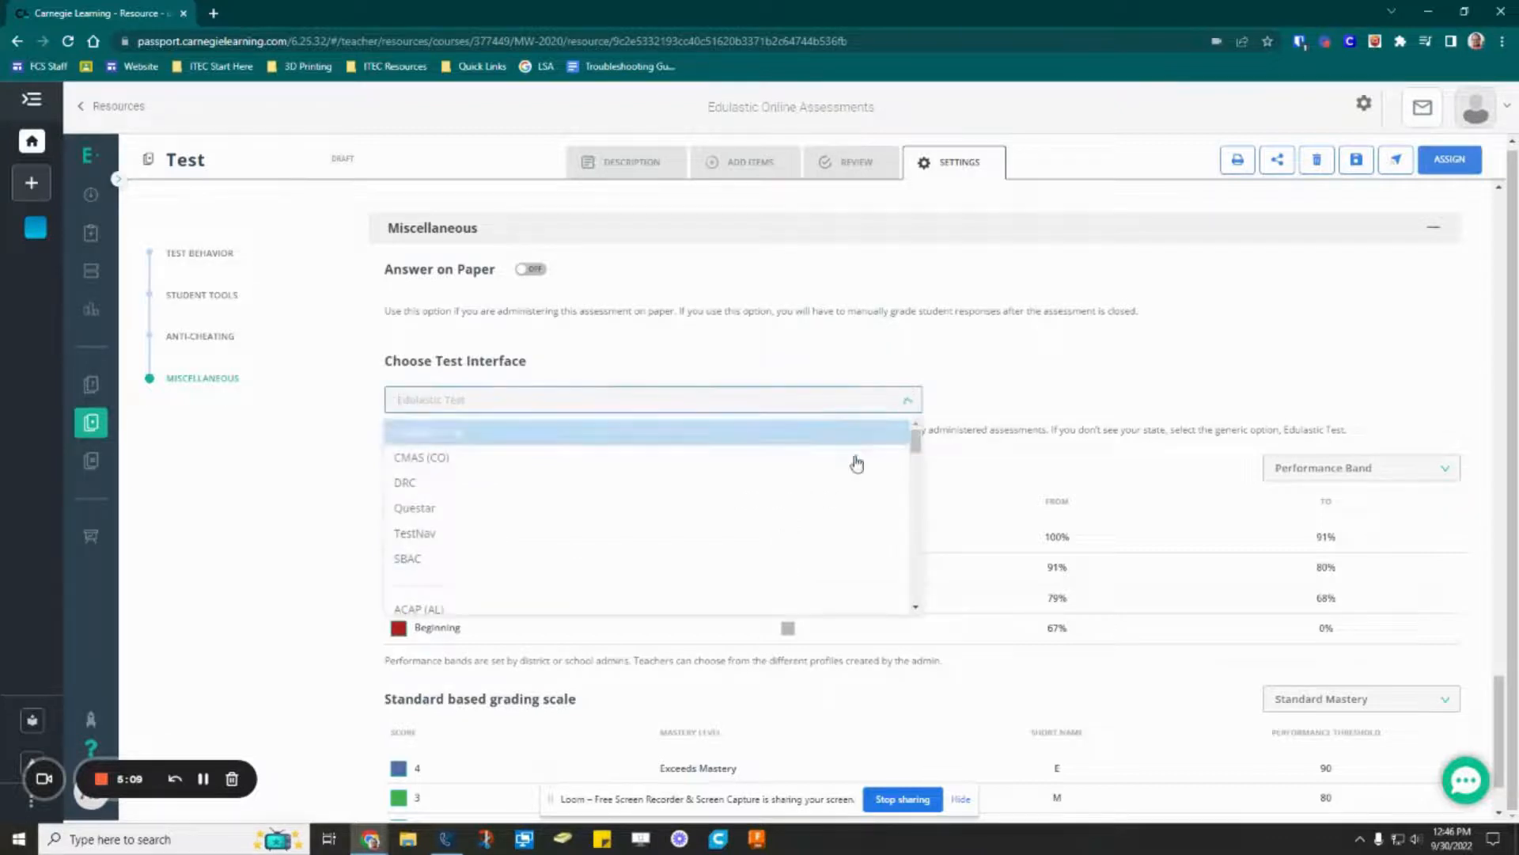
scroll(696, 538, "down", 1)
scroll(696, 538, "down", 3)
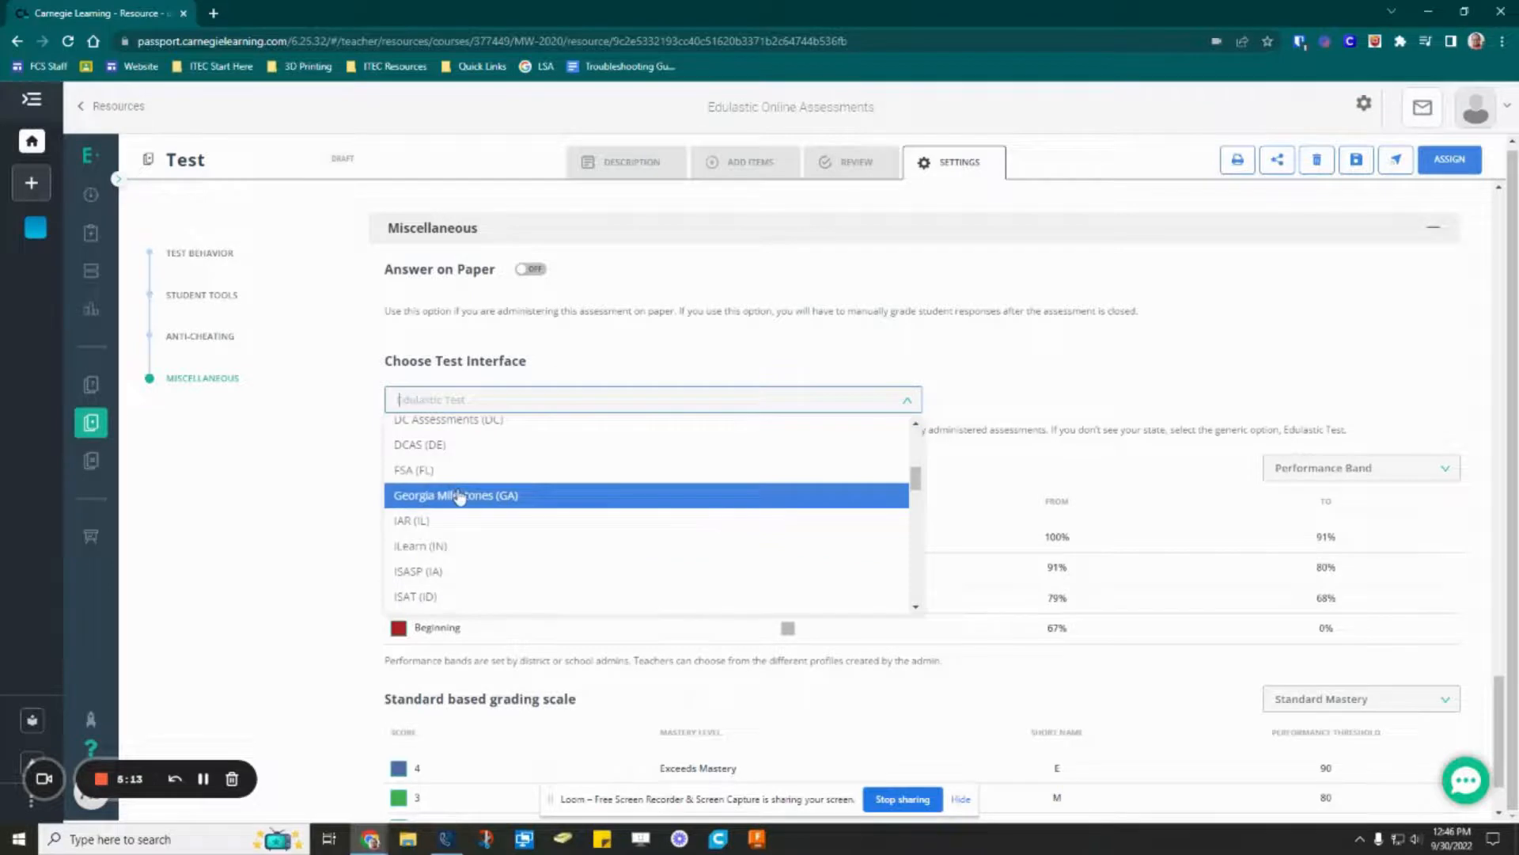
left_click(460, 497)
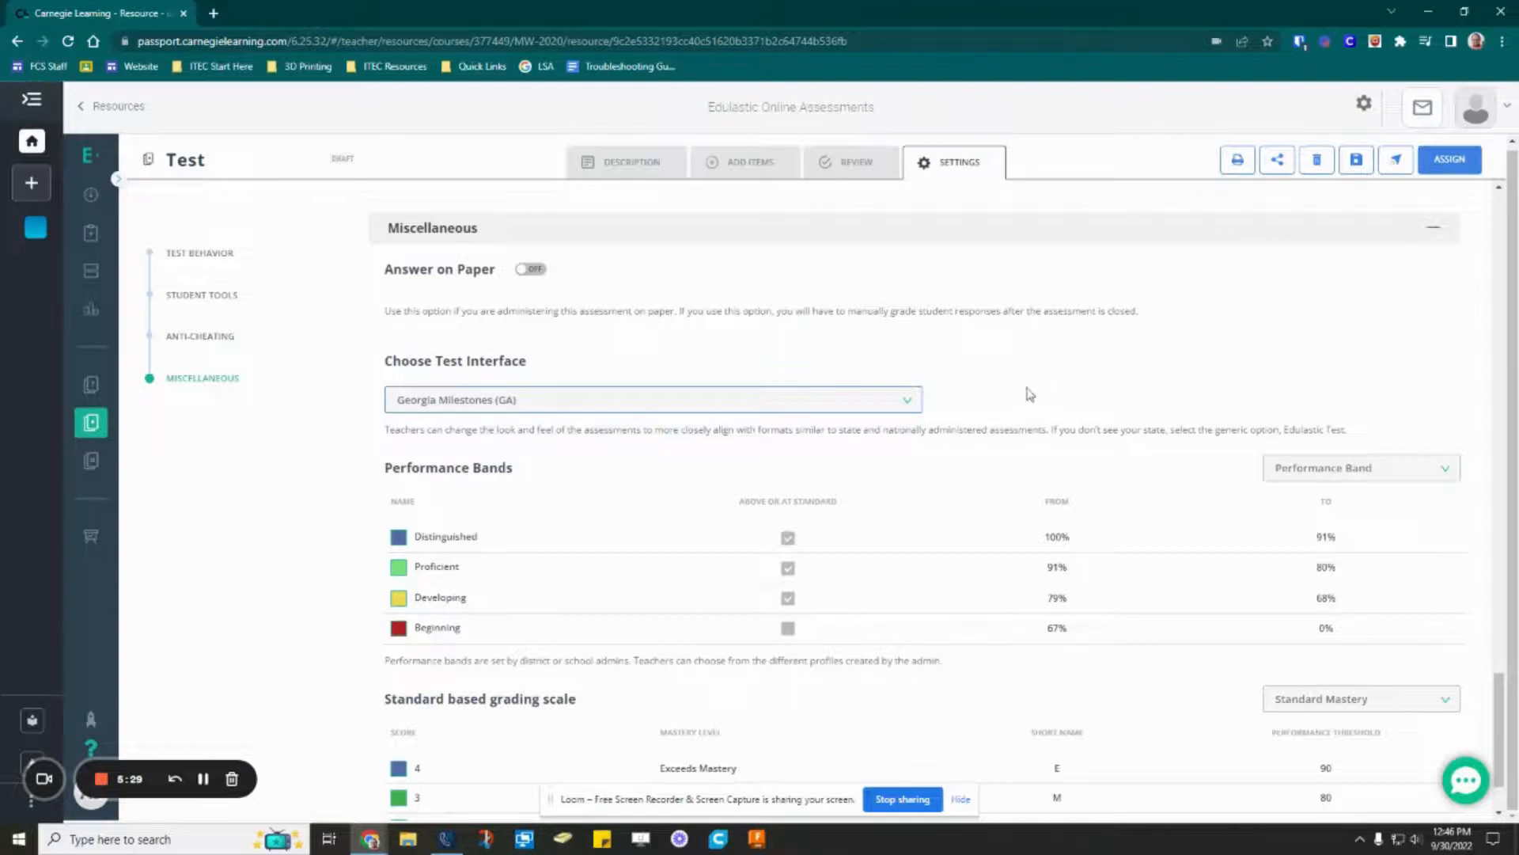
scroll(982, 490, "down", 2)
scroll(981, 507, "up", 3)
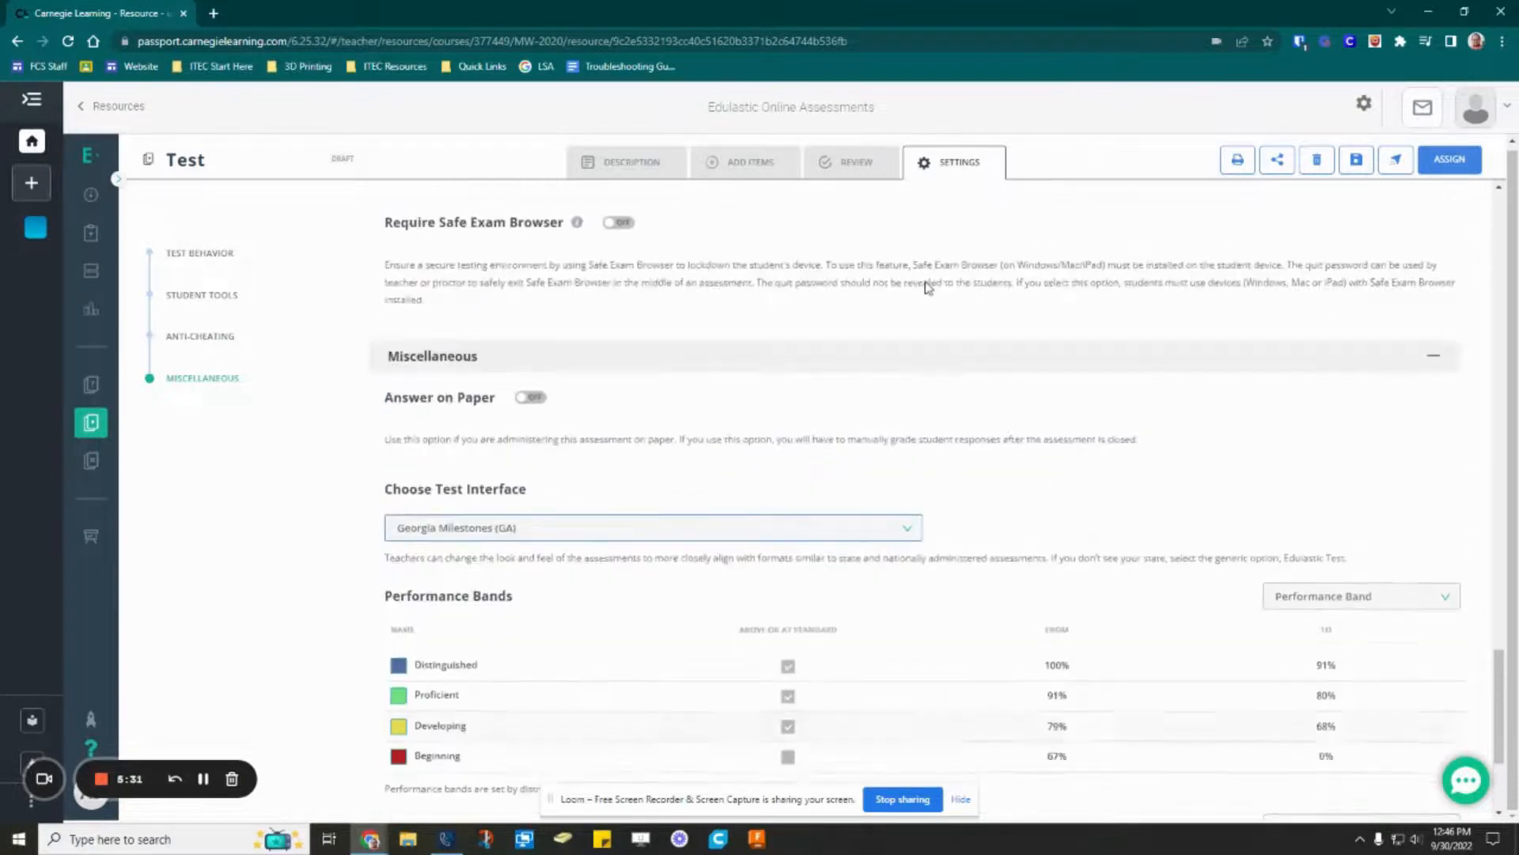
Return to the question library and add the golden birds, sad as fishes and "Fear lurks" figurative-language questions to the test
left_click(847, 159)
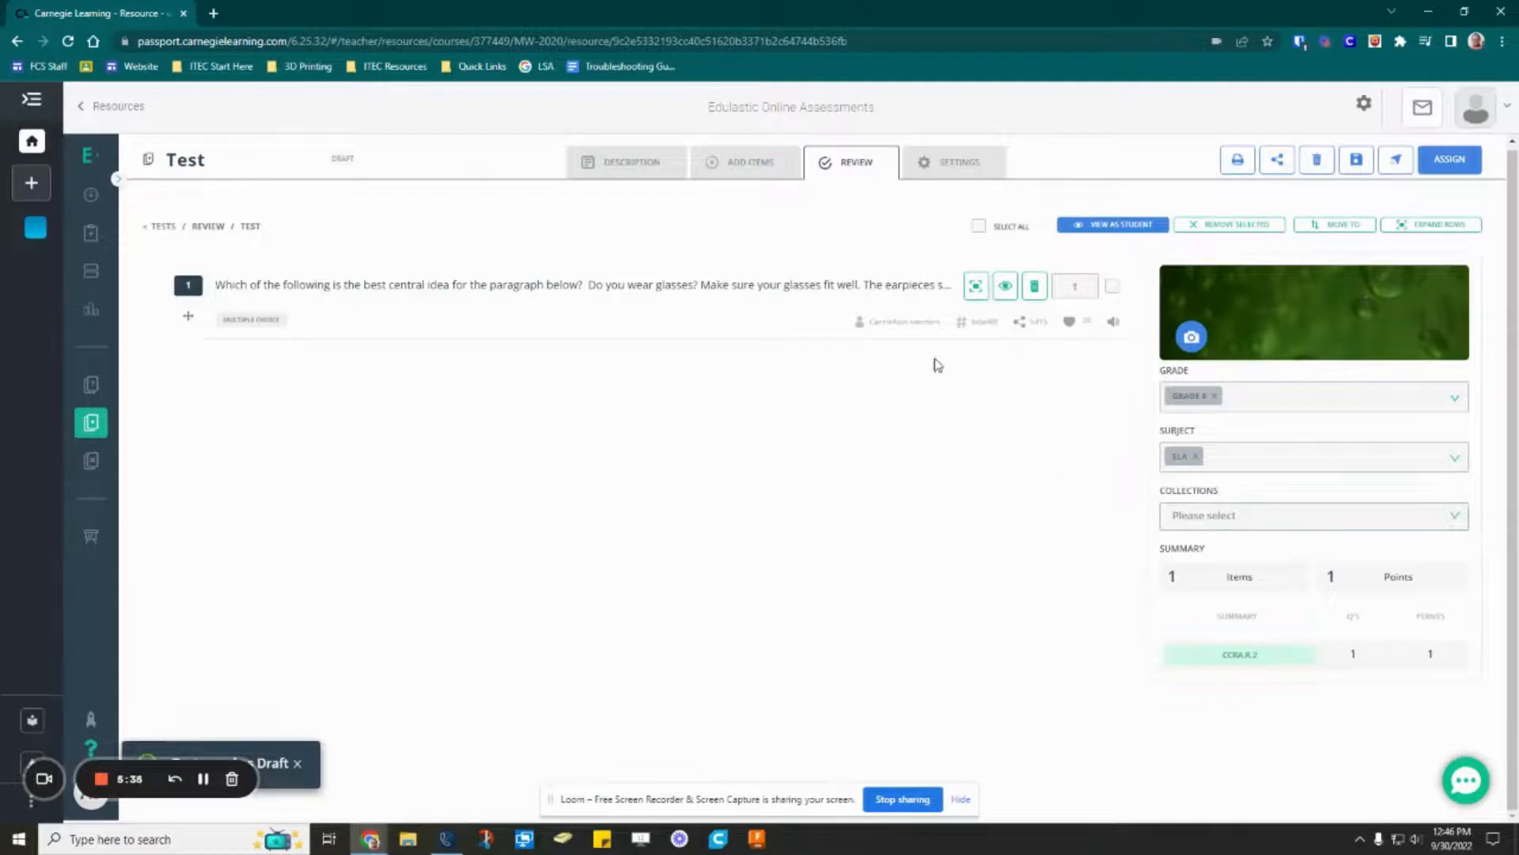
left_click(729, 168)
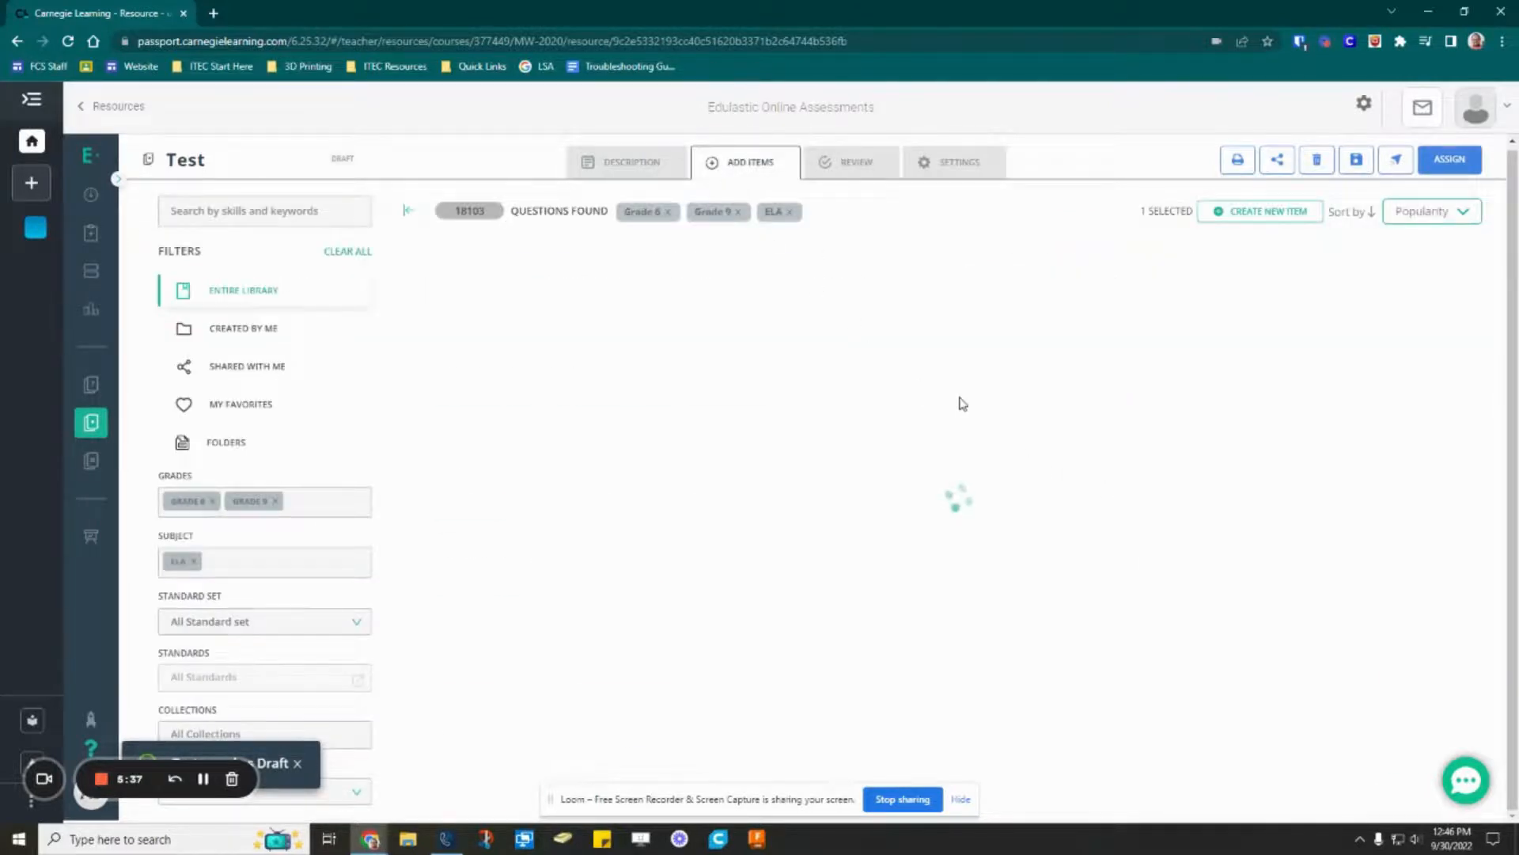
left_click(1455, 378)
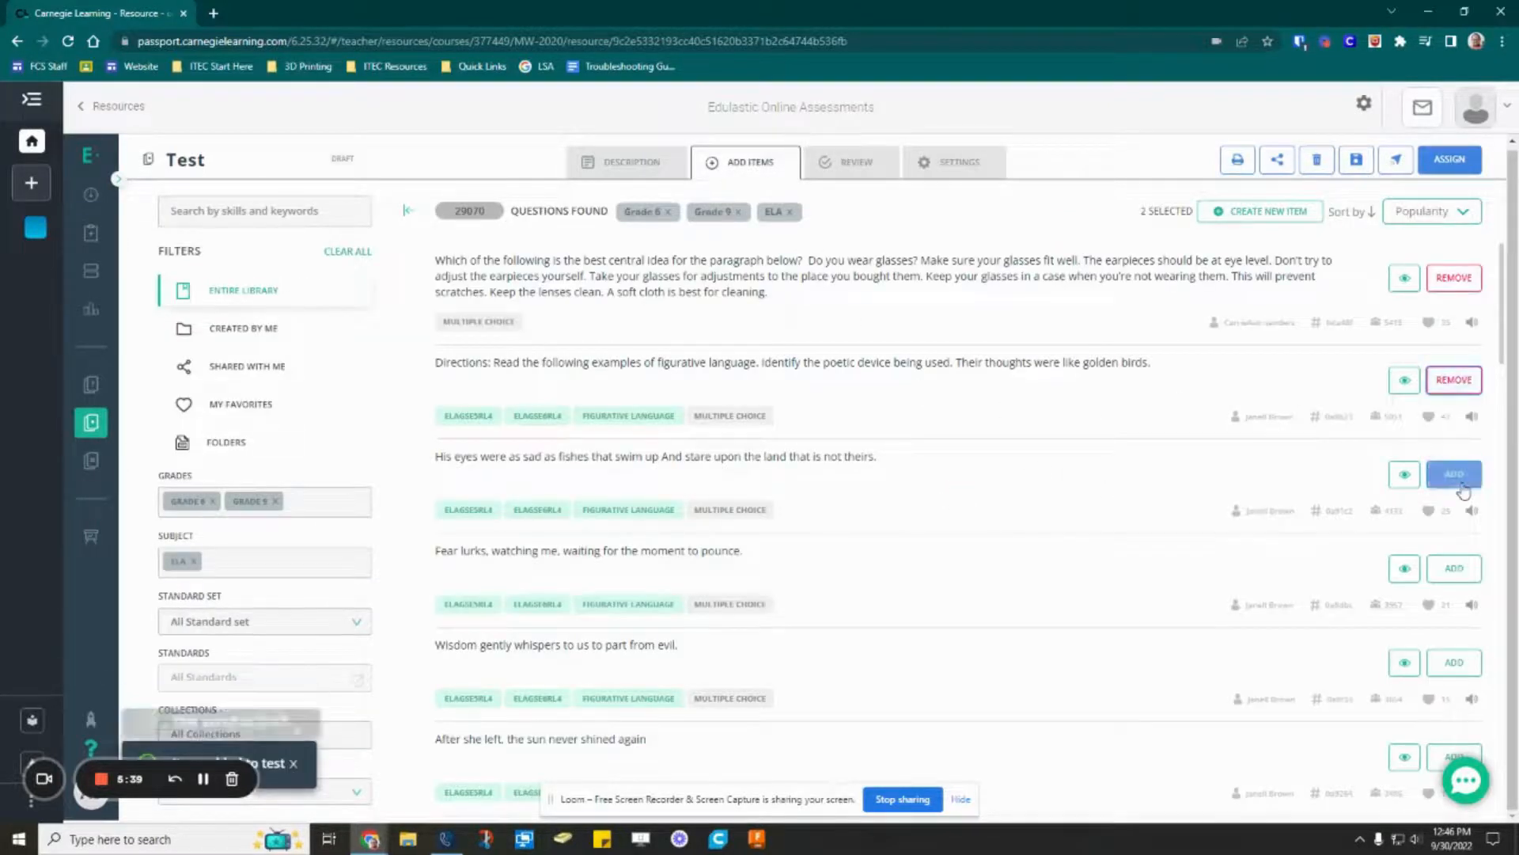
left_click(1454, 474)
left_click(1460, 578)
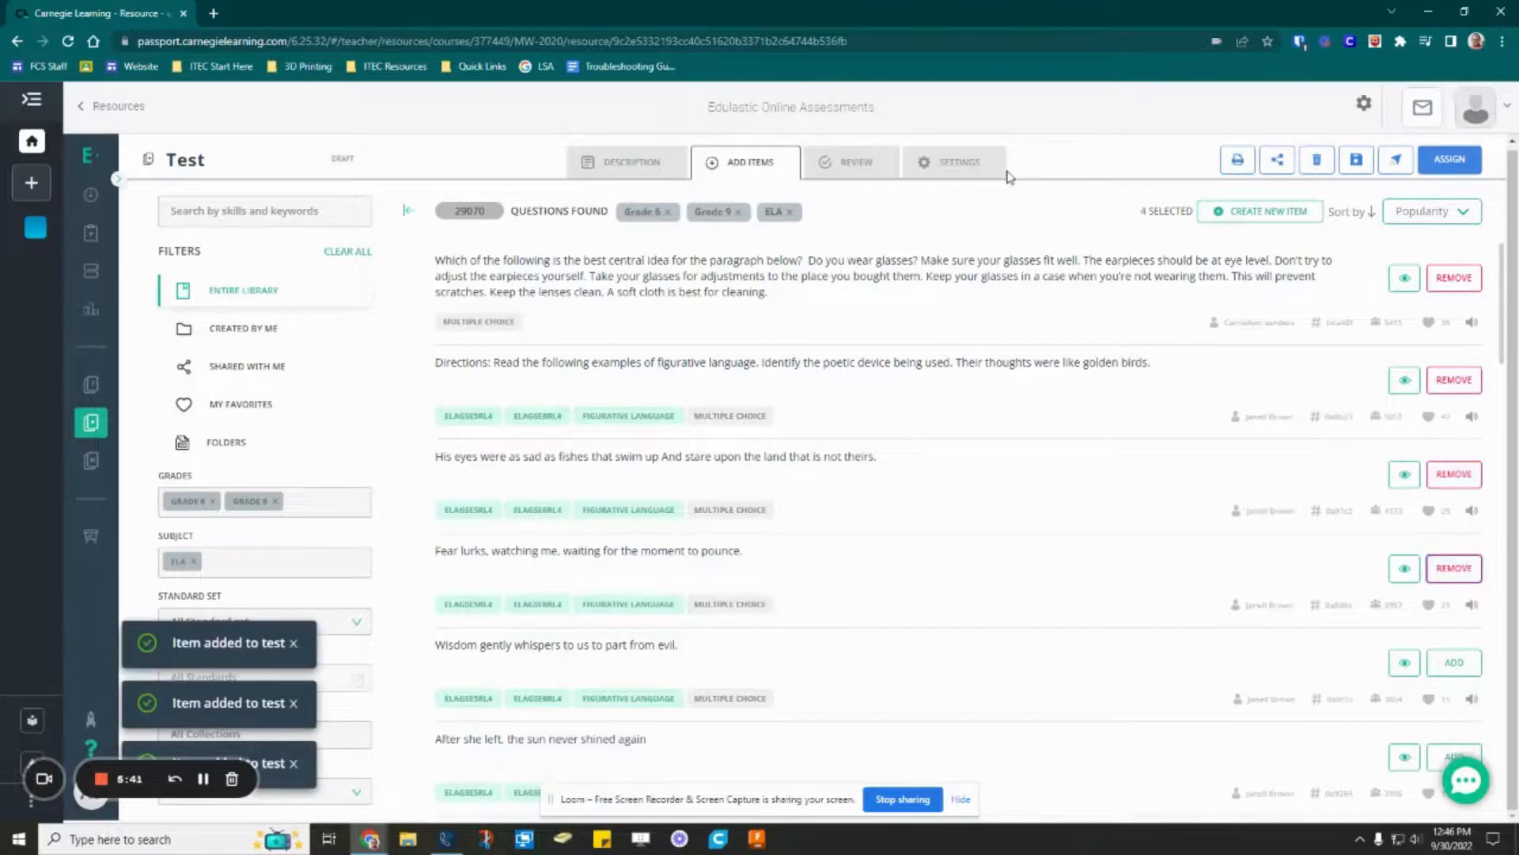
Go back to the test settings and check the chosen test interface
left_click(960, 162)
scroll(837, 457, "down", 20)
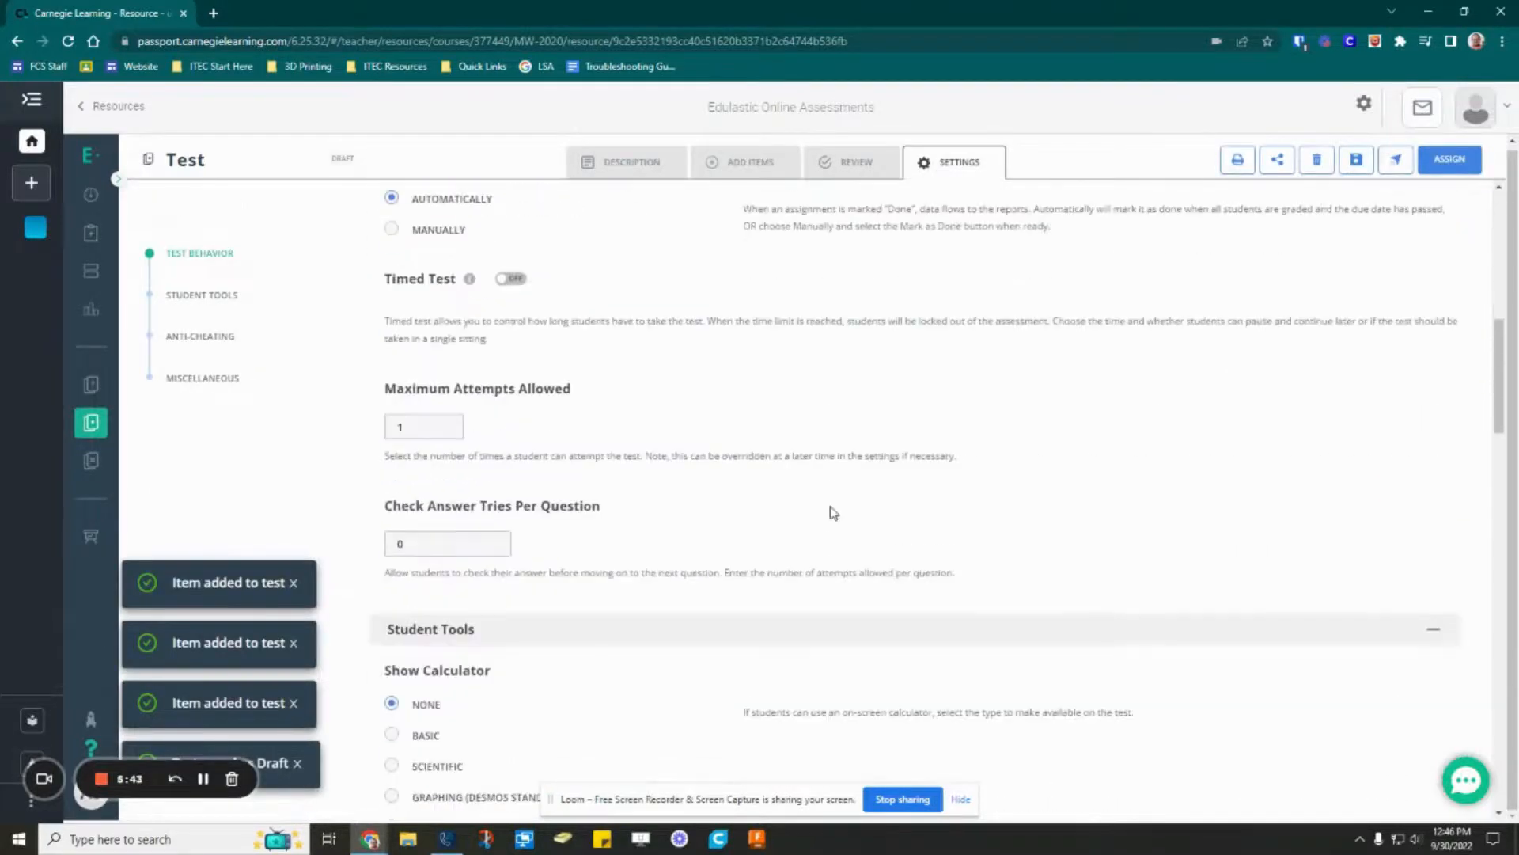
scroll(804, 548, "down", 15)
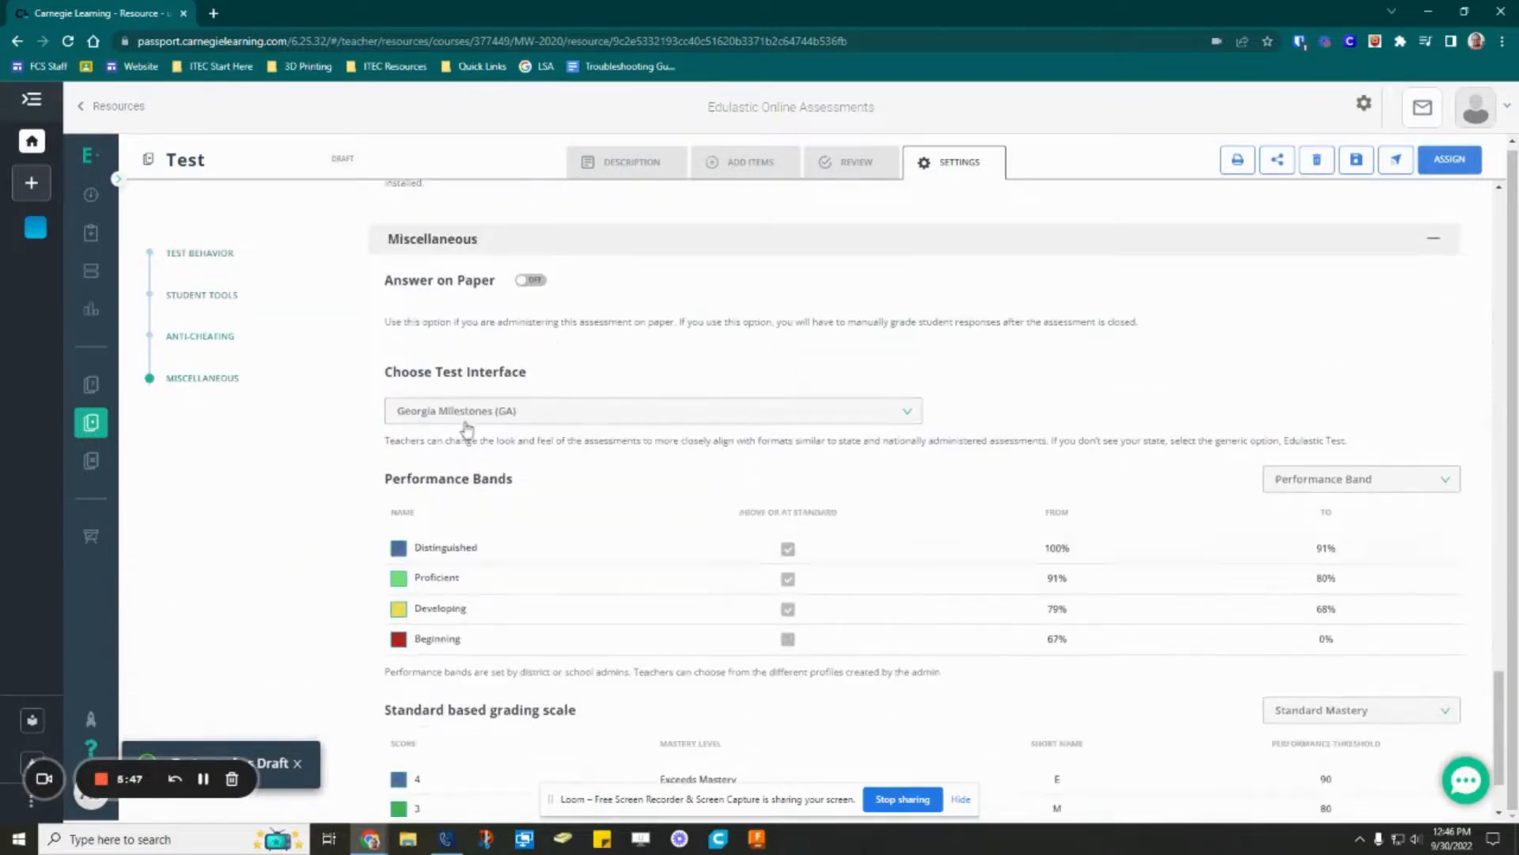
scroll(618, 414, "up", 5)
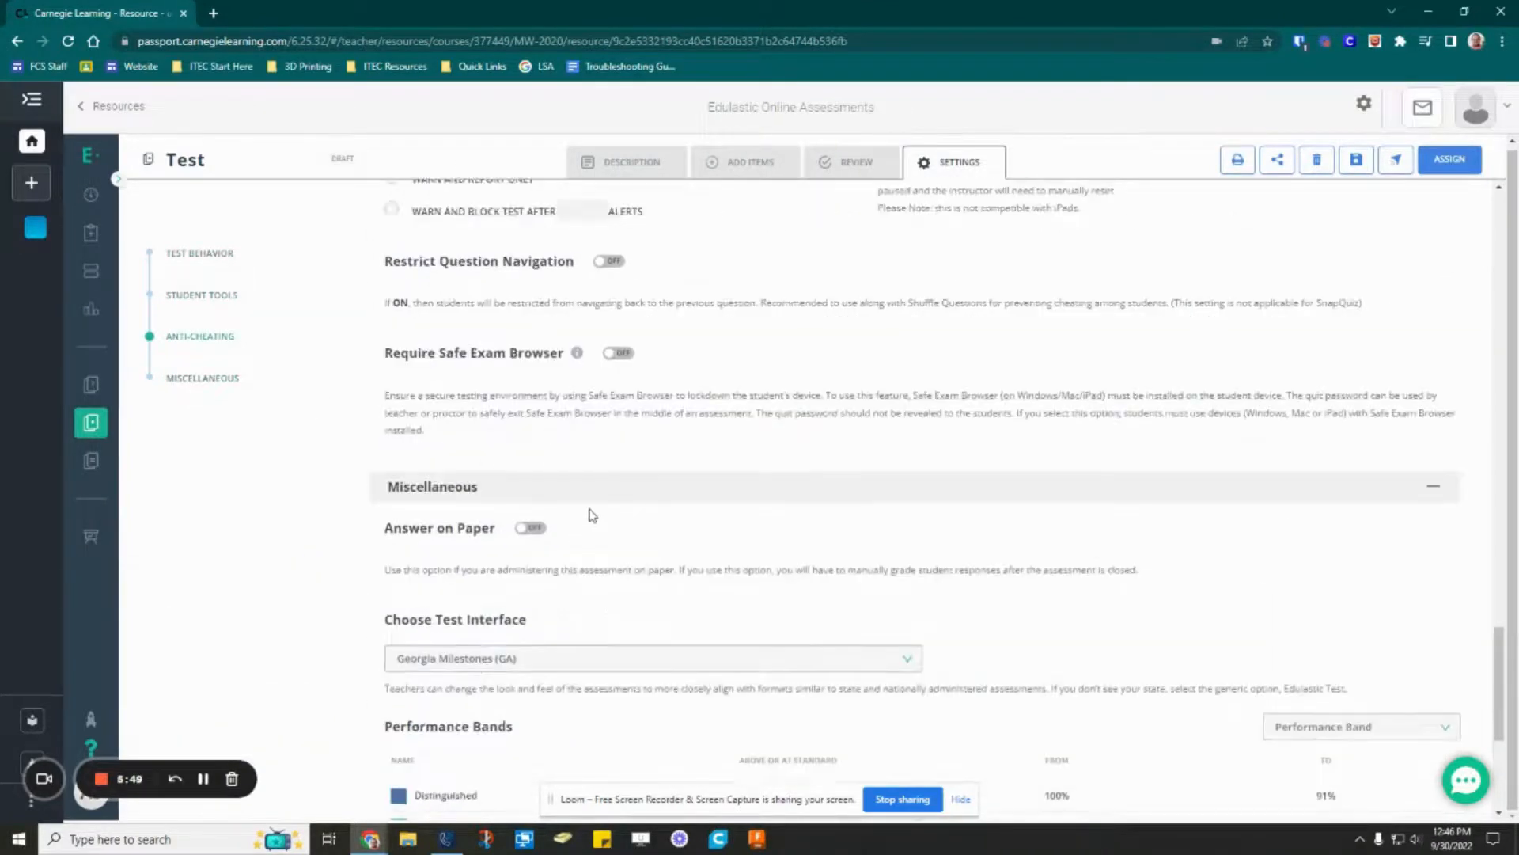
Start assigning the test and examine the class selection and the choice between all students and specific students
left_click(768, 166)
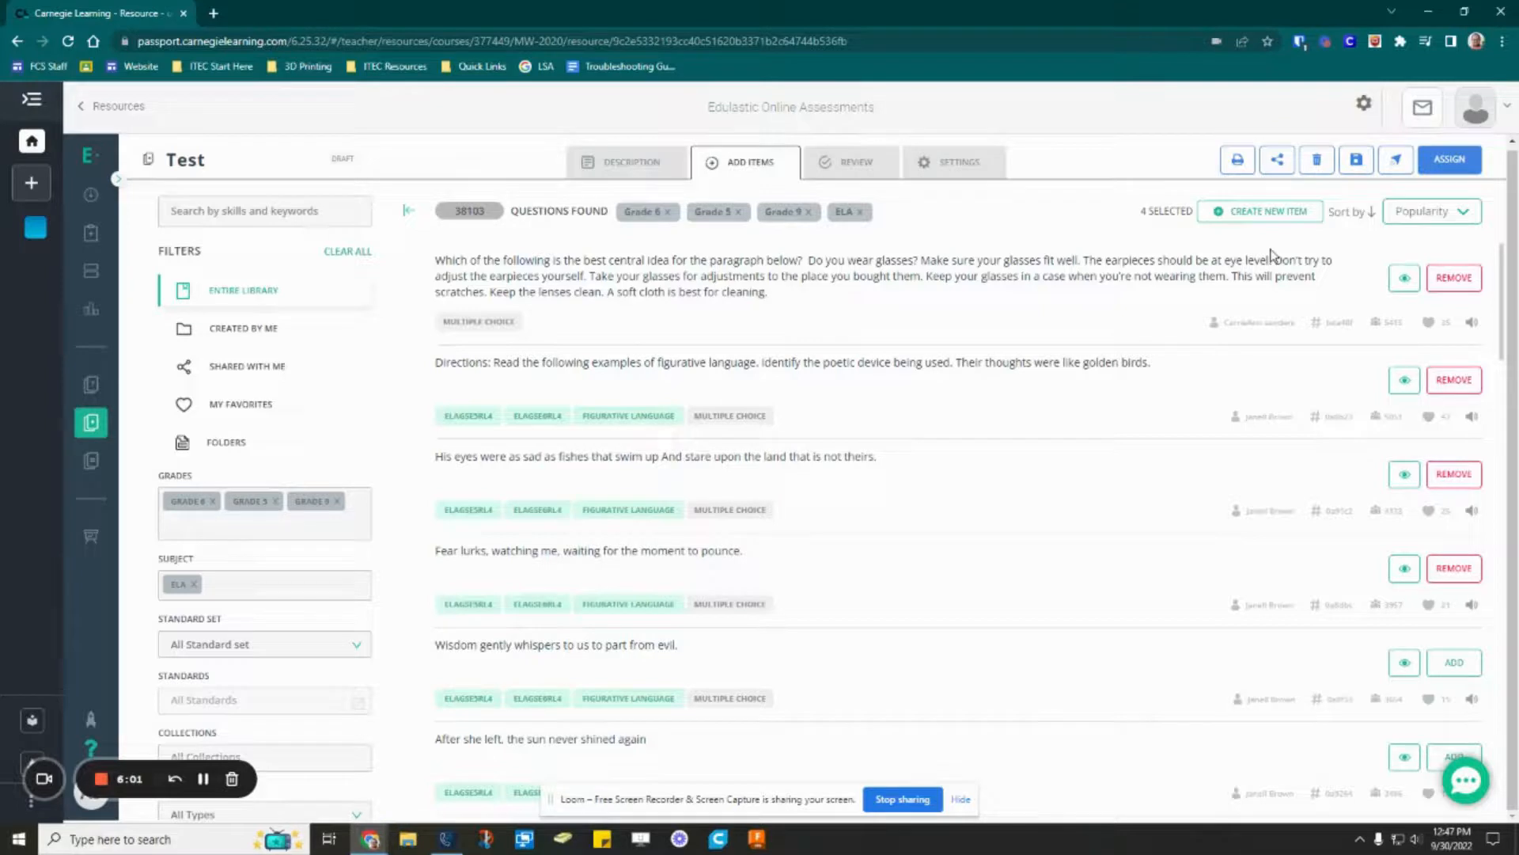
left_click(1453, 168)
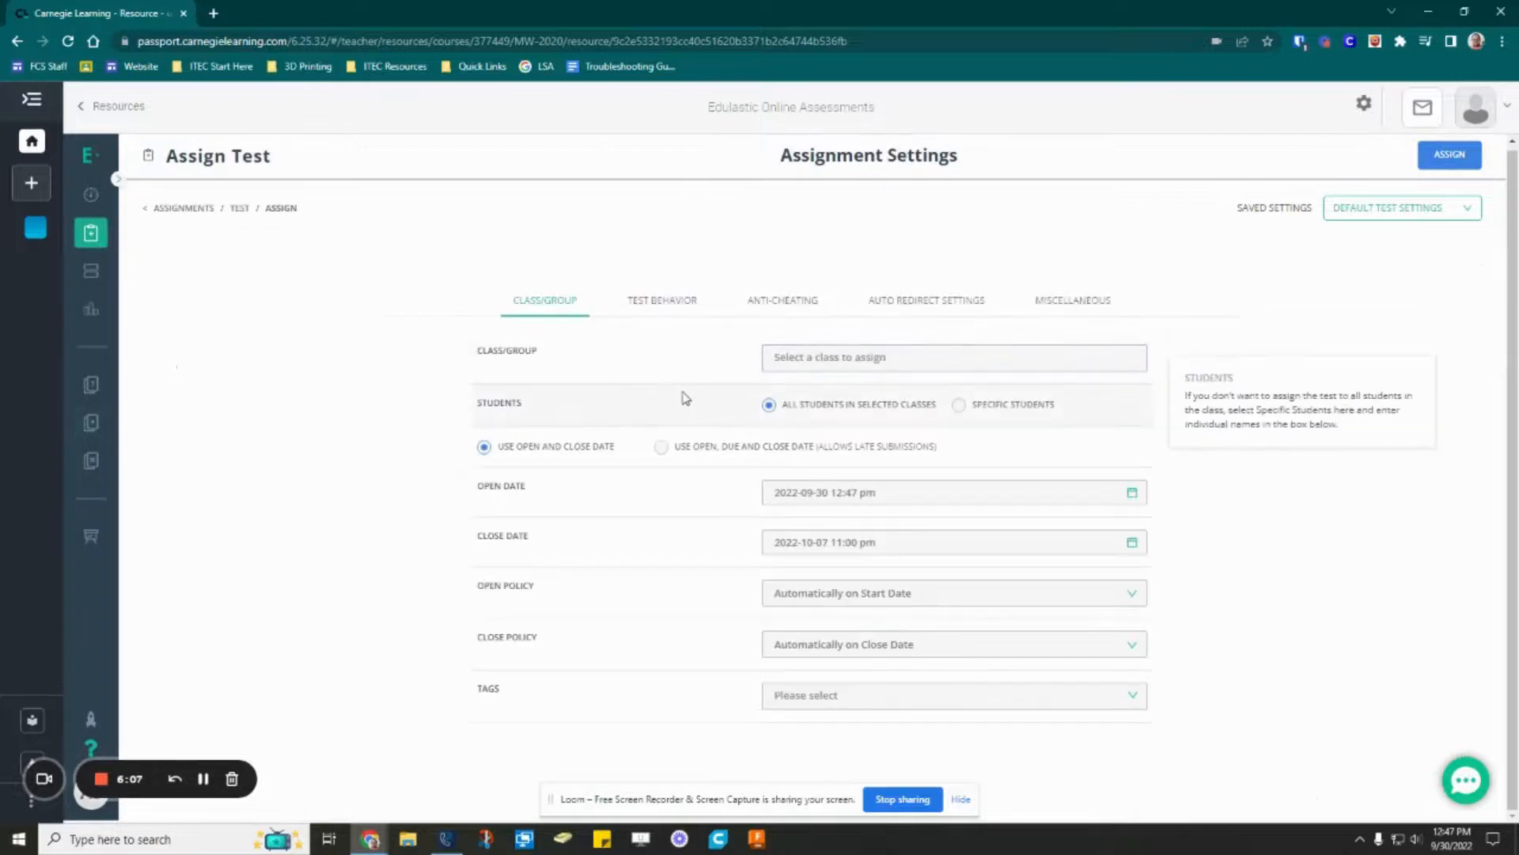
left_click(955, 349)
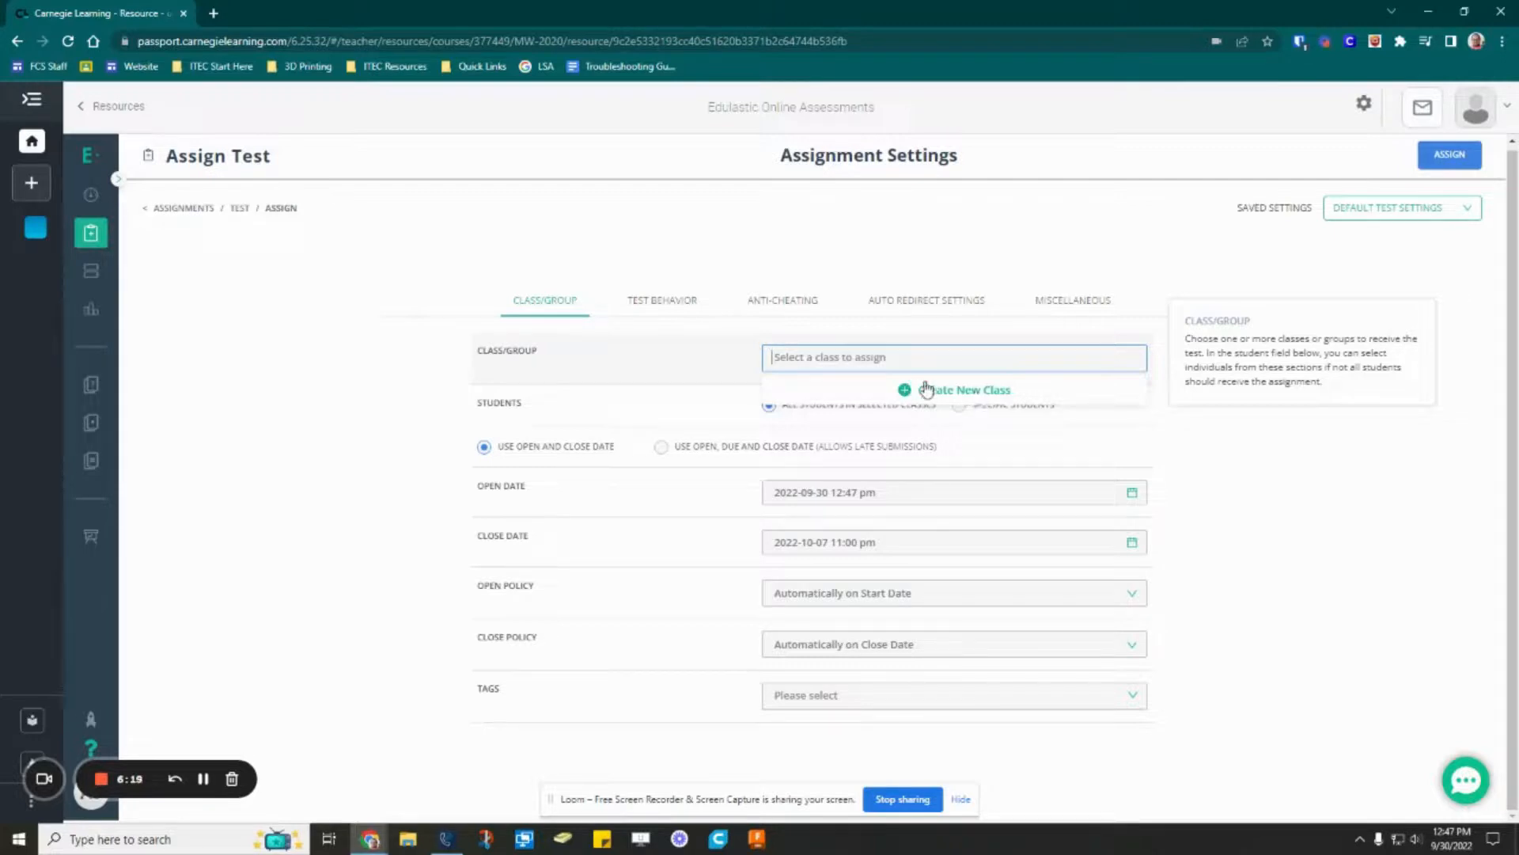
left_click(407, 411)
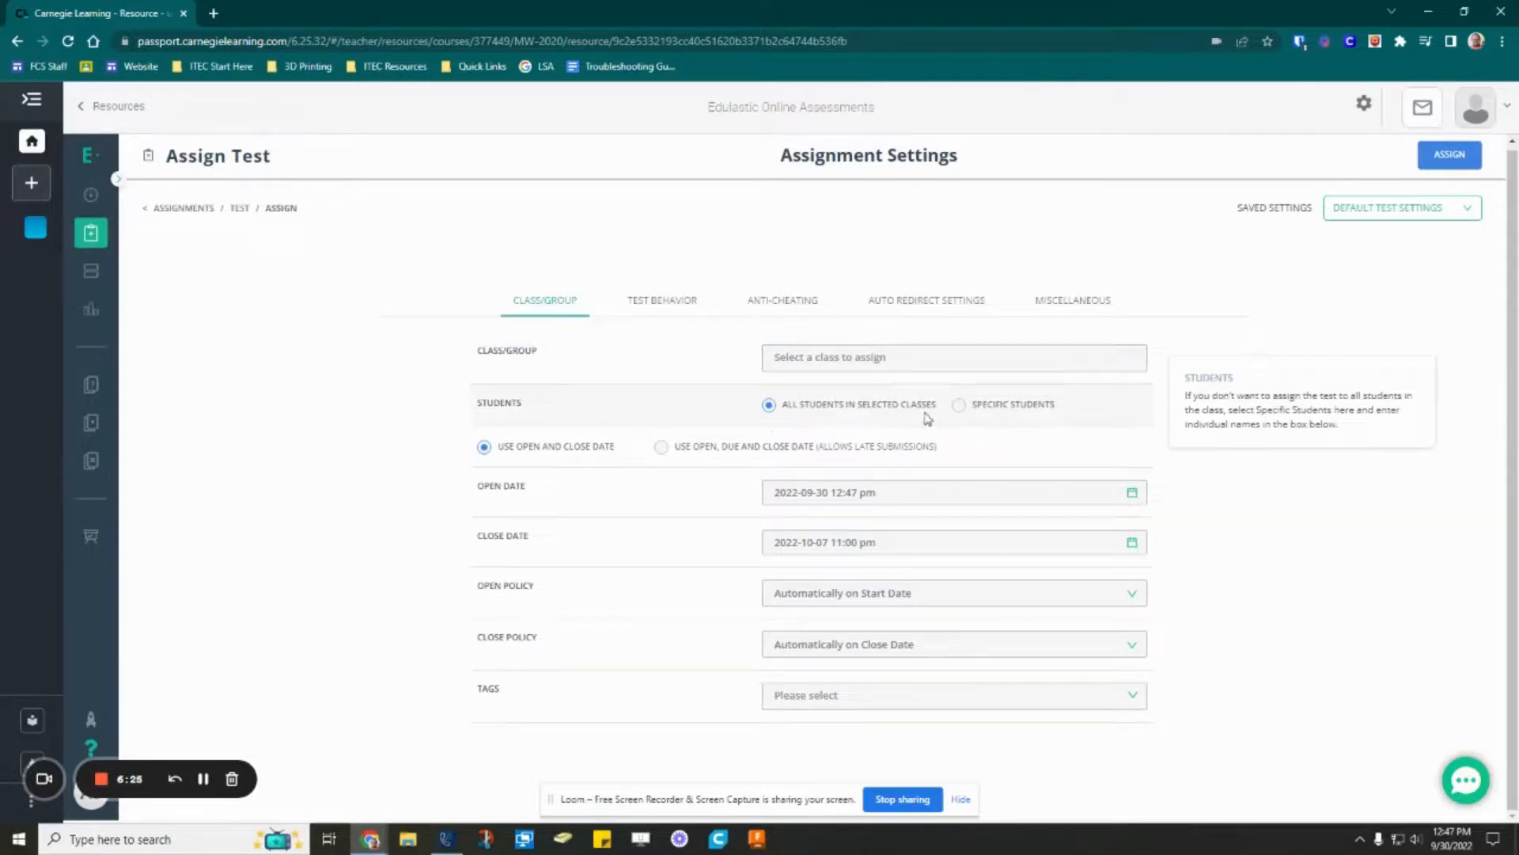
left_click(961, 408)
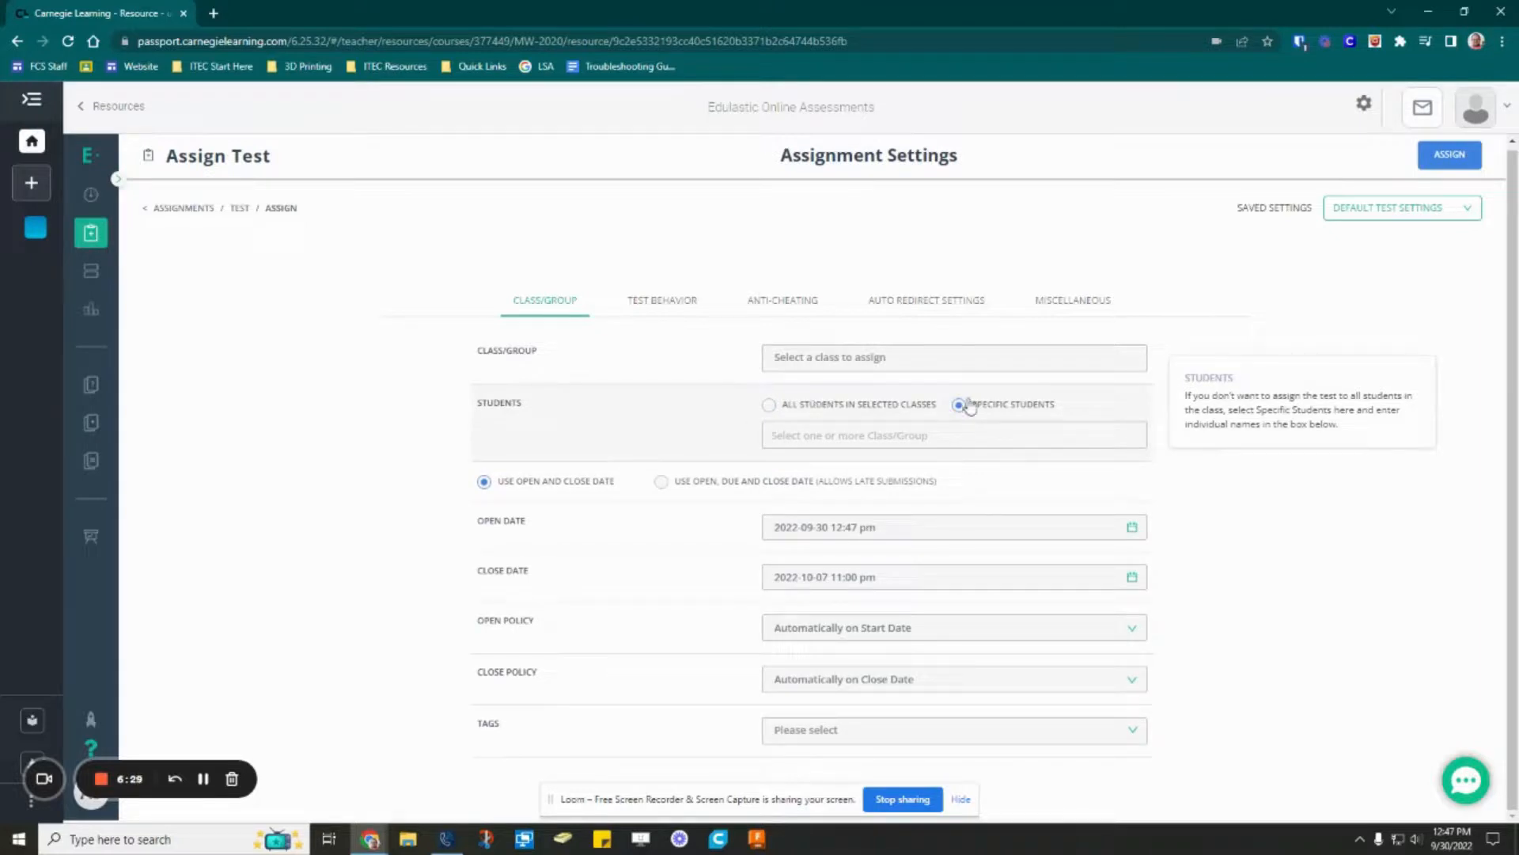
left_click(769, 406)
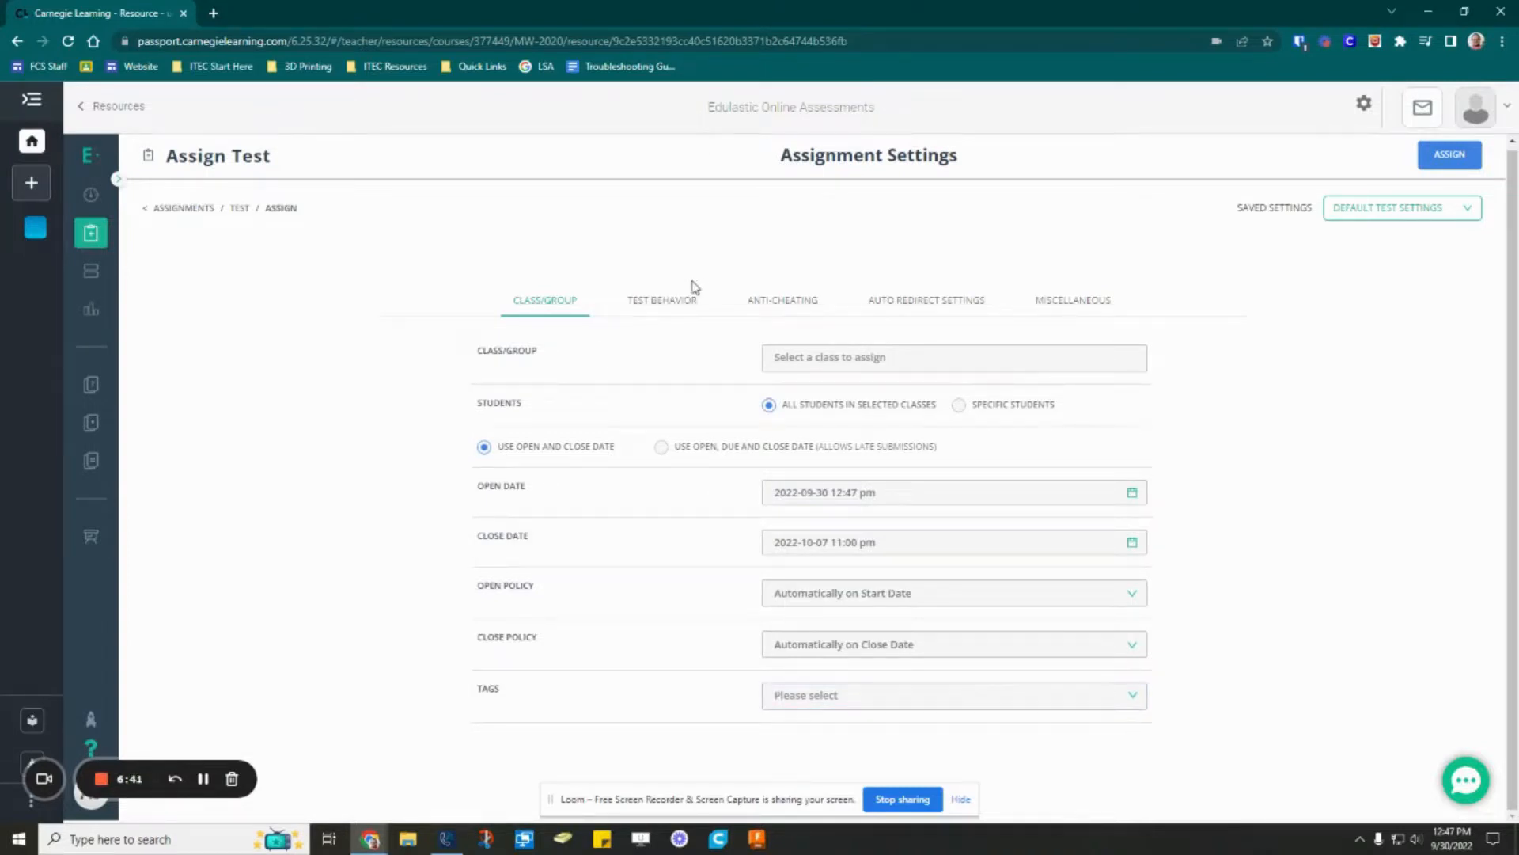
Review the assignment's test behavior, anti-cheating, auto redirect and miscellaneous settings, and return to the class and group options
left_click(677, 302)
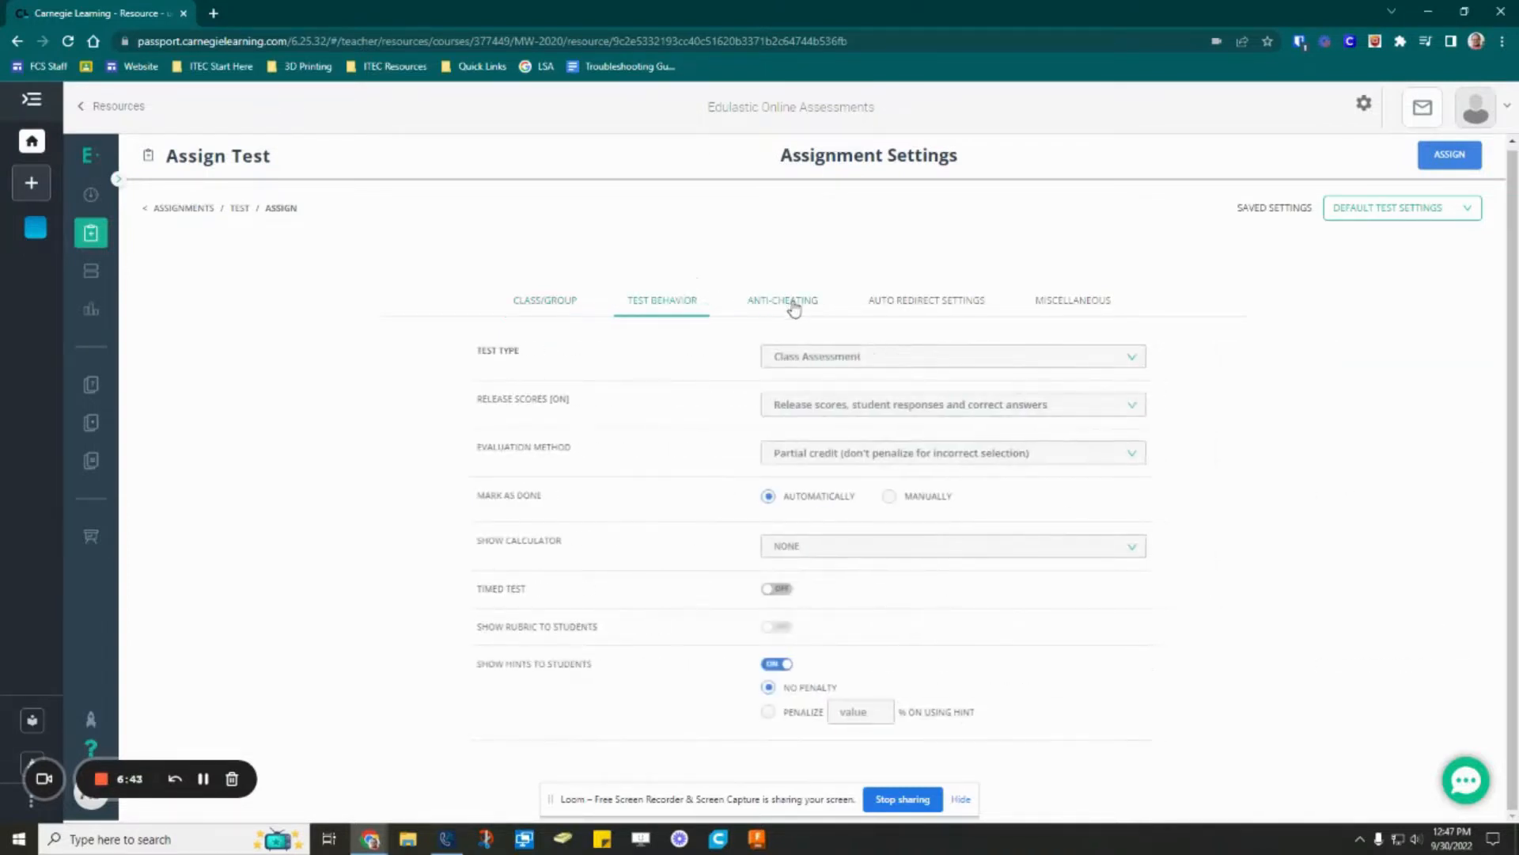
left_click(763, 300)
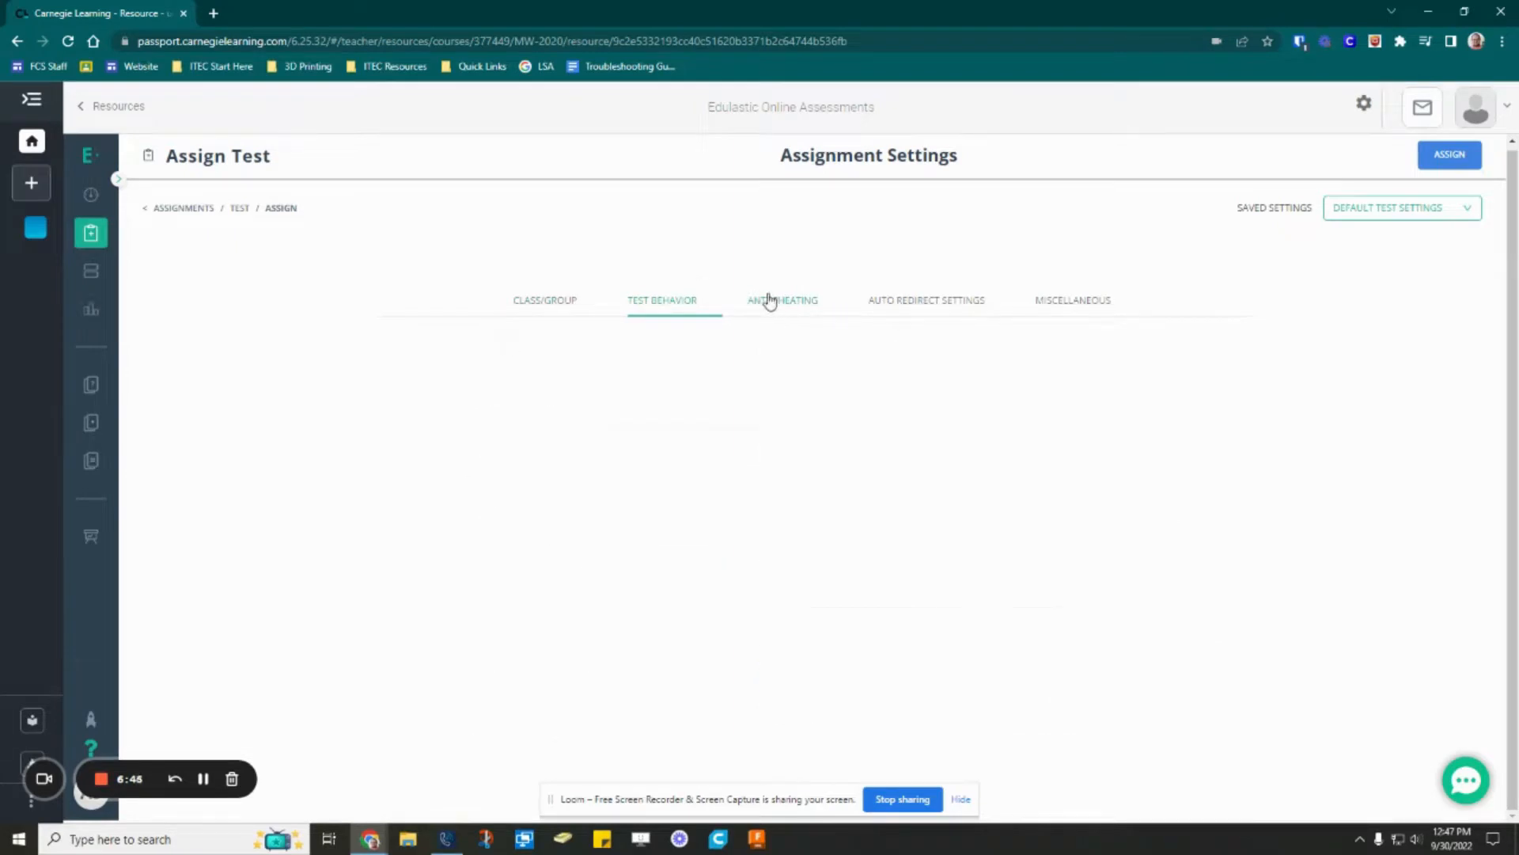
left_click(933, 308)
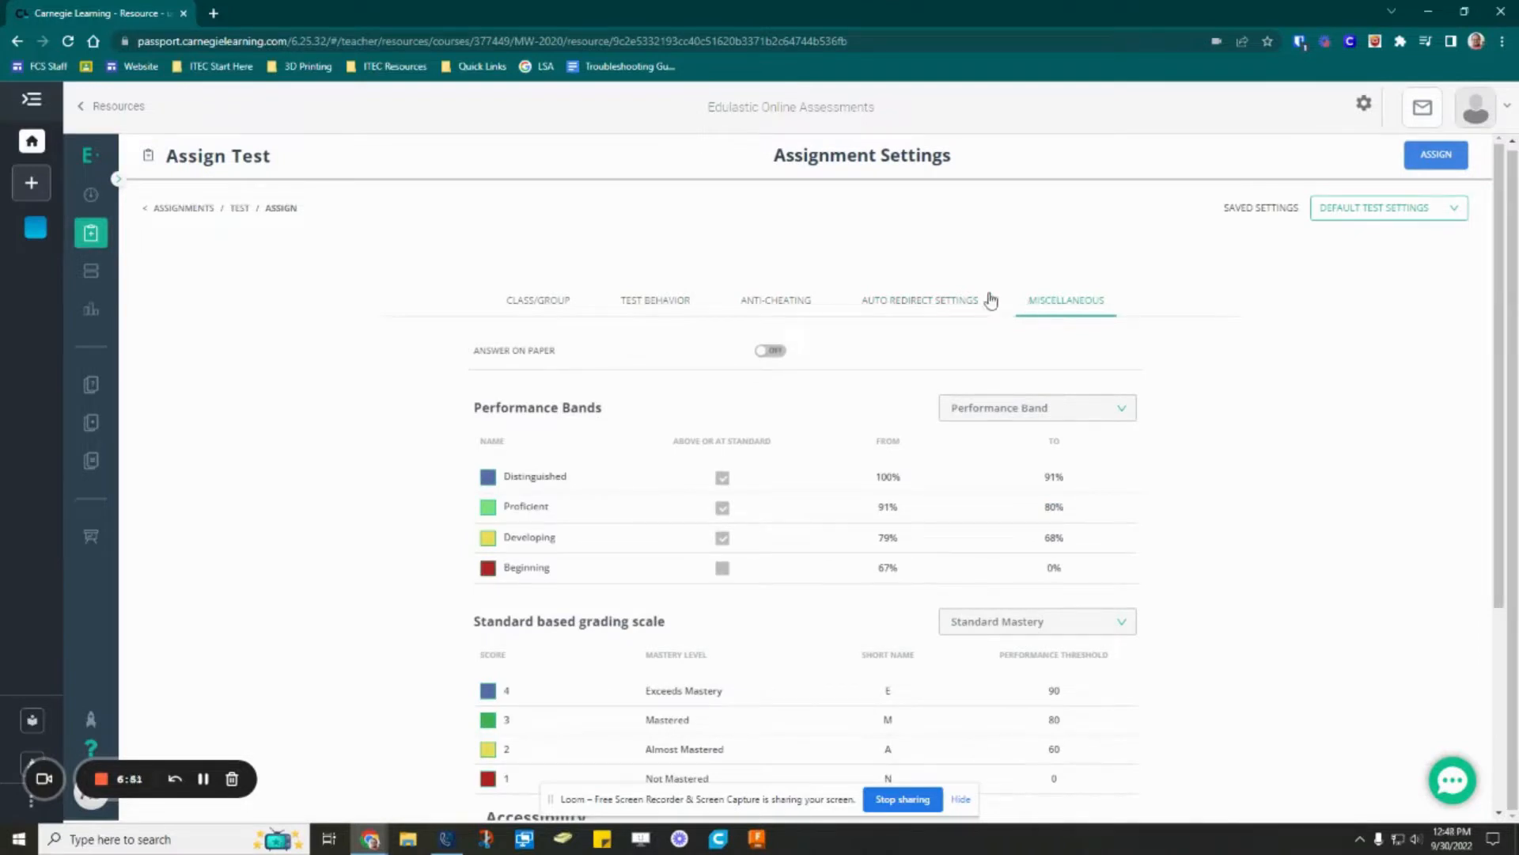
scroll(1161, 434, "down", 1)
scroll(1187, 459, "down", 3)
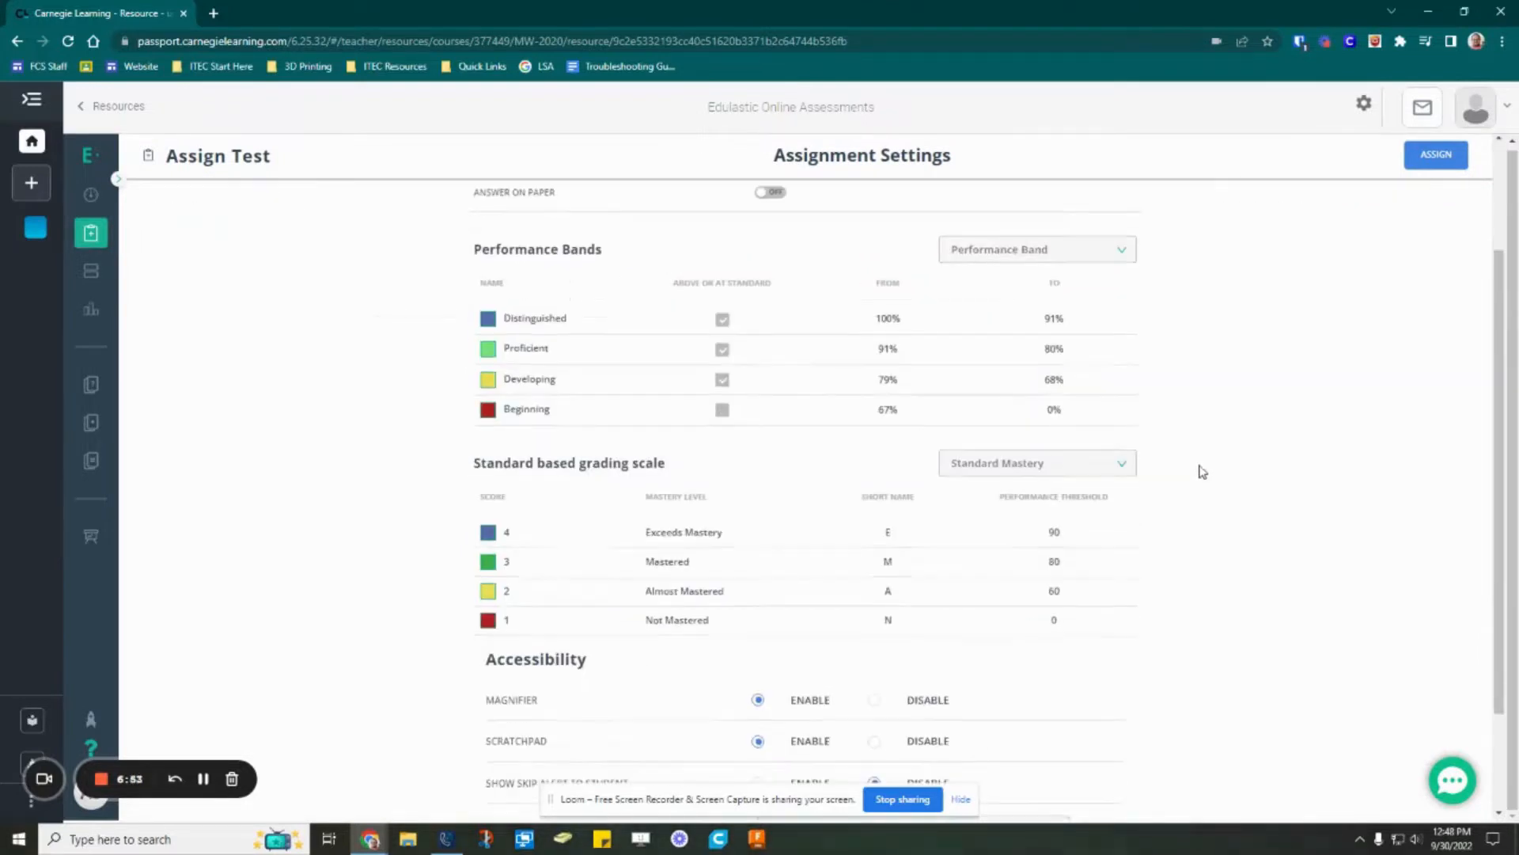
scroll(1199, 483, "up", 3)
scroll(1198, 489, "up", 2)
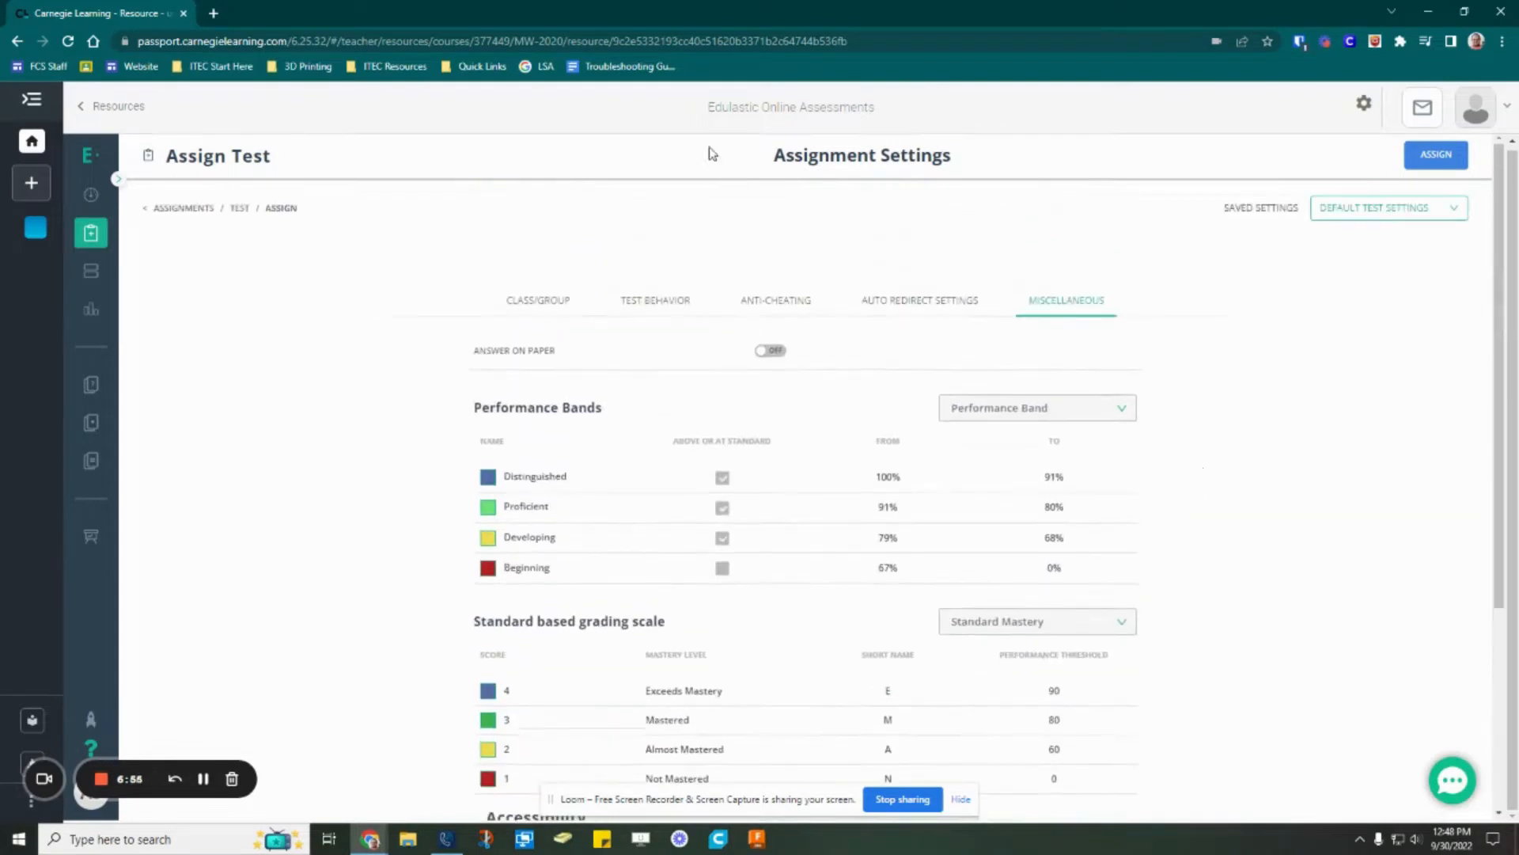
left_click(575, 303)
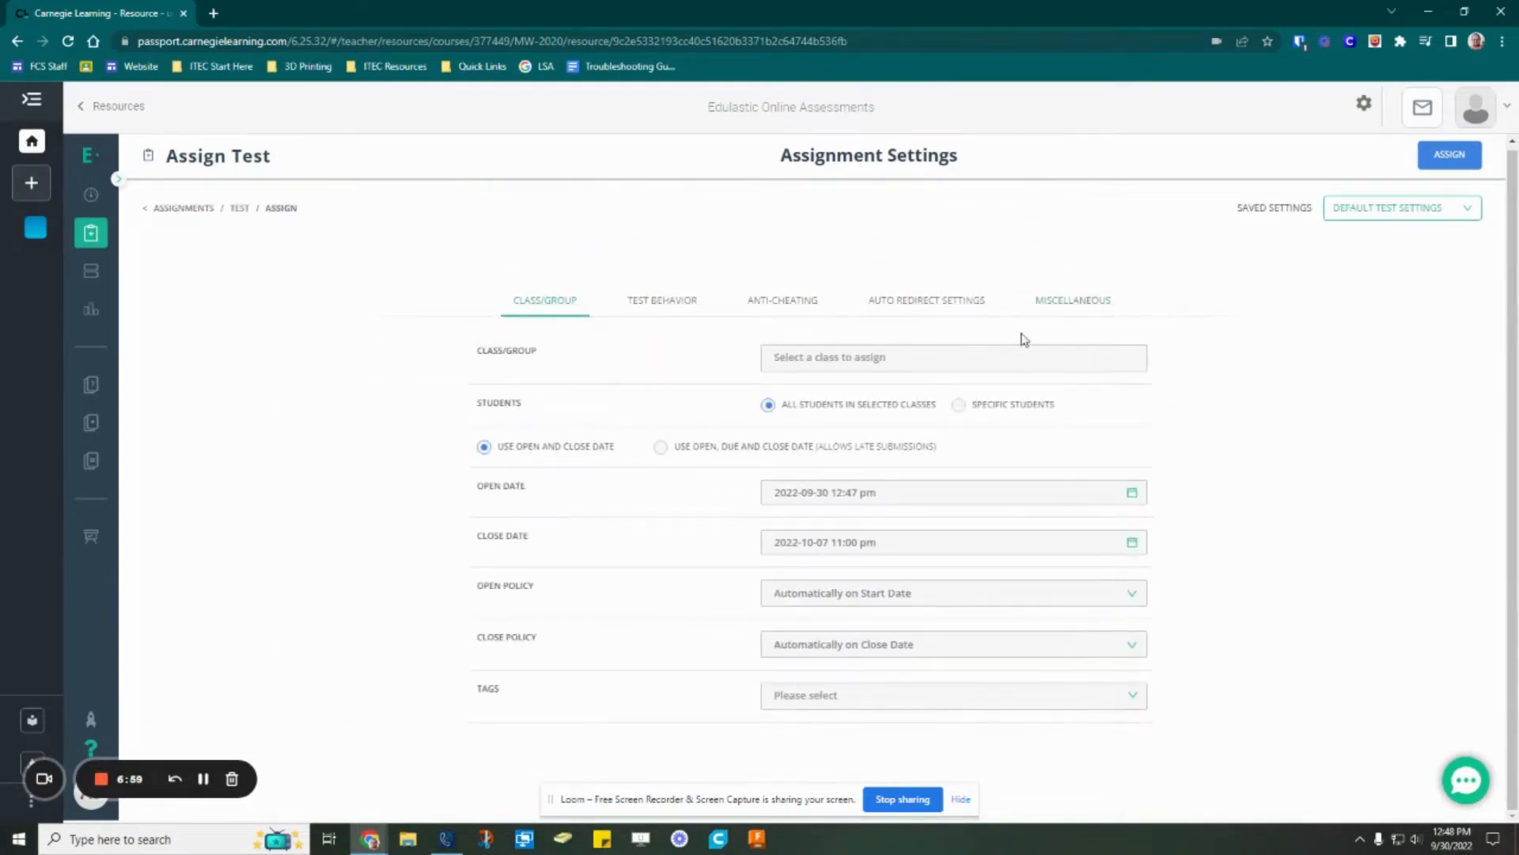
left_click(1456, 170)
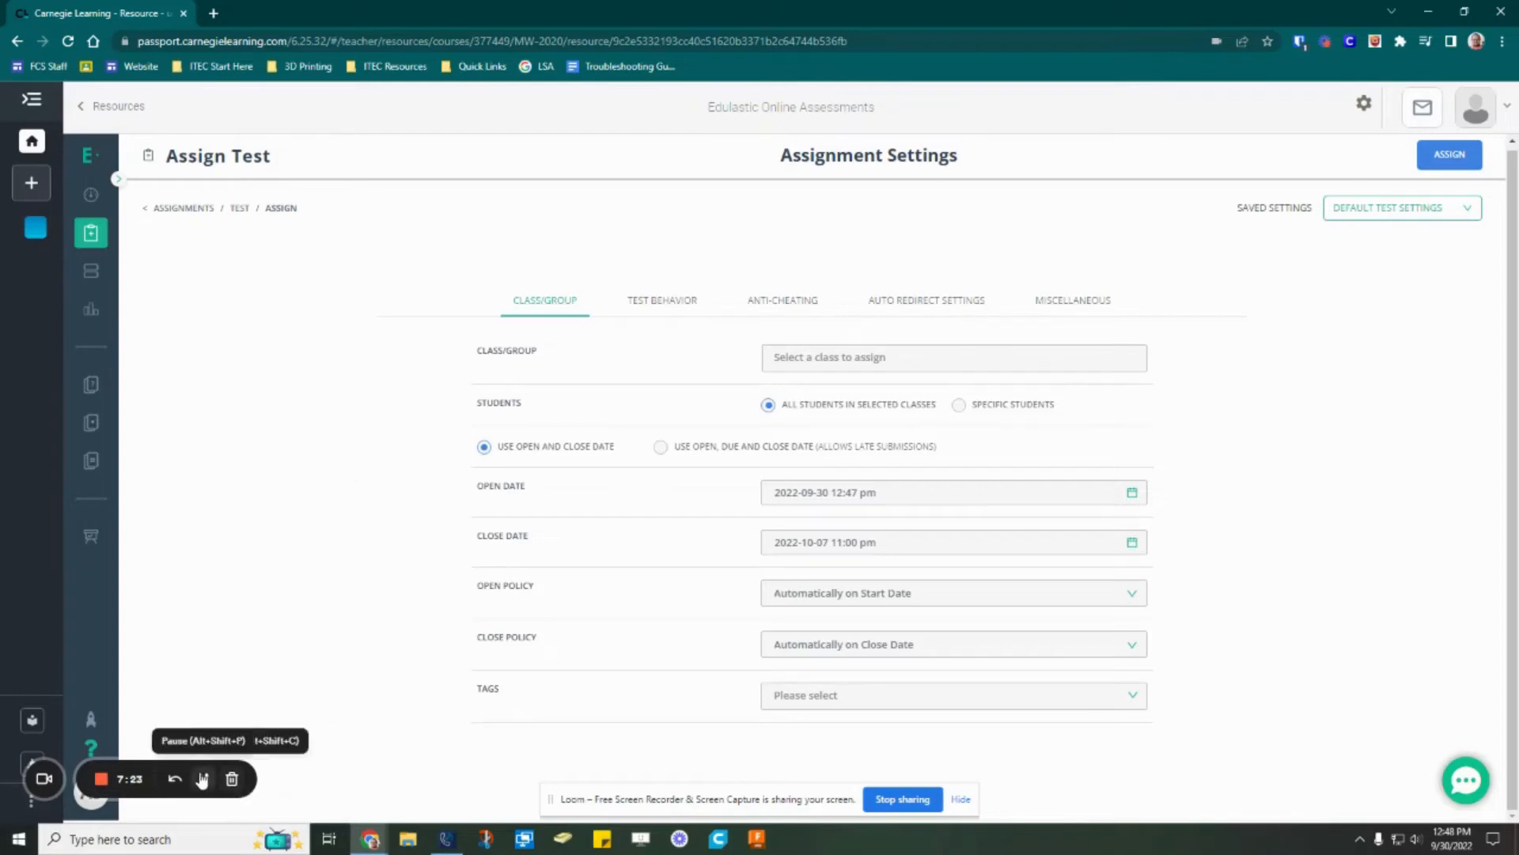
left_click(102, 779)
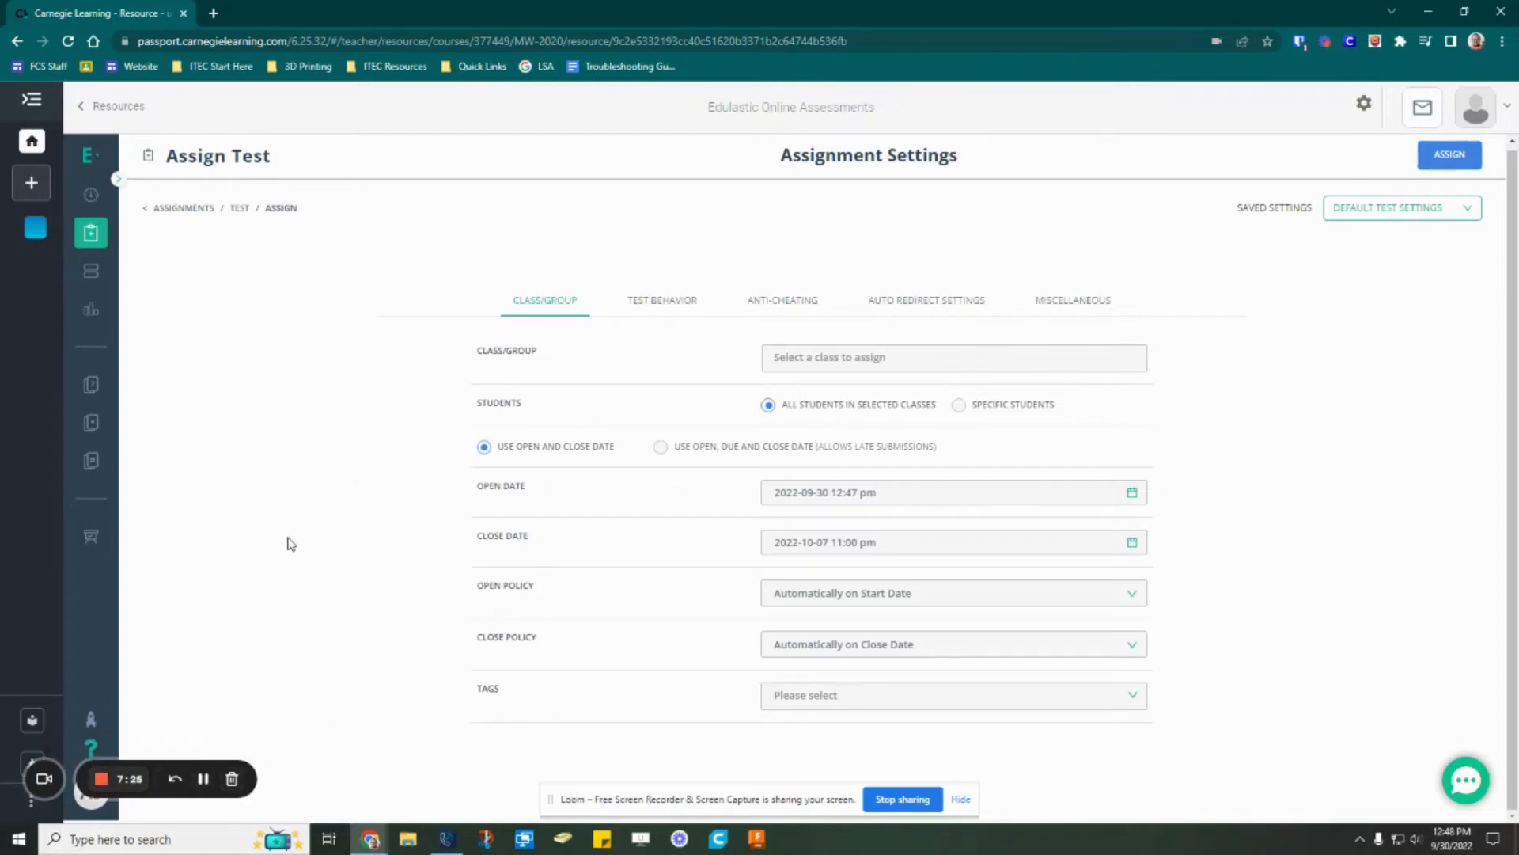